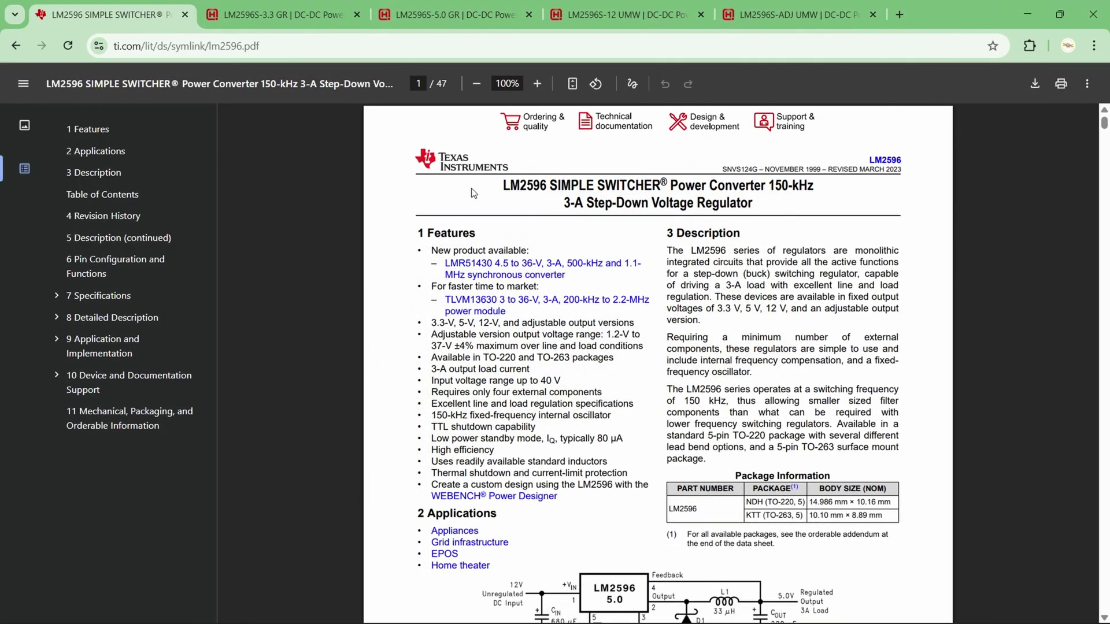
# Review the LM2596 datasheet's first page, highlighting the part number, switching frequency, regulator type, output versions and input voltage range.
pyautogui.moveTo(499, 183); pyautogui.dragTo(546, 182)
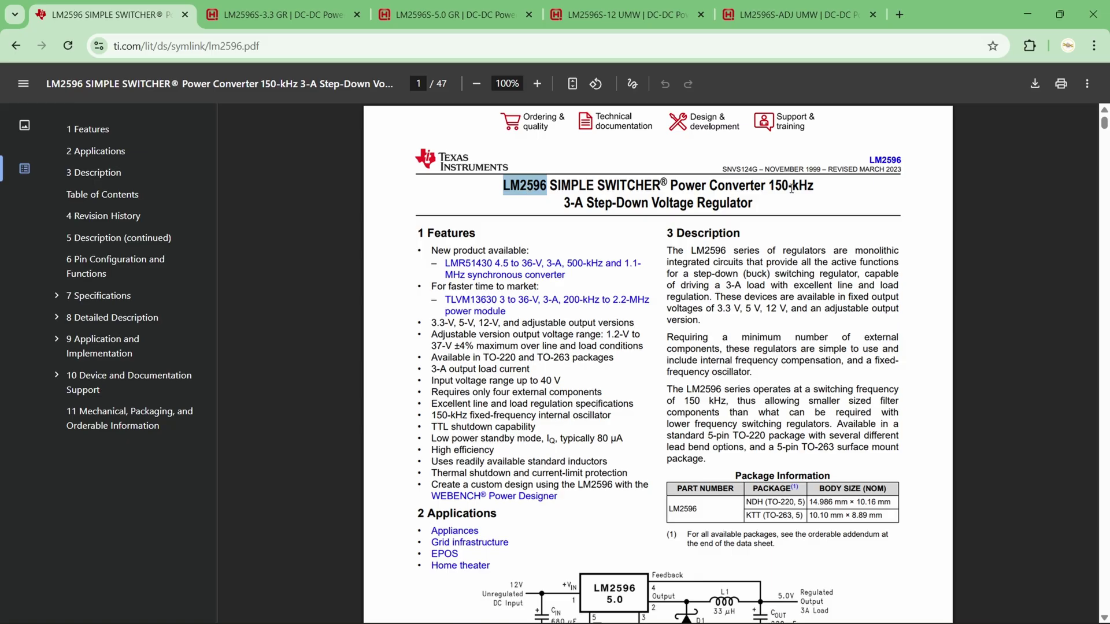
pyautogui.moveTo(769, 185); pyautogui.dragTo(814, 186)
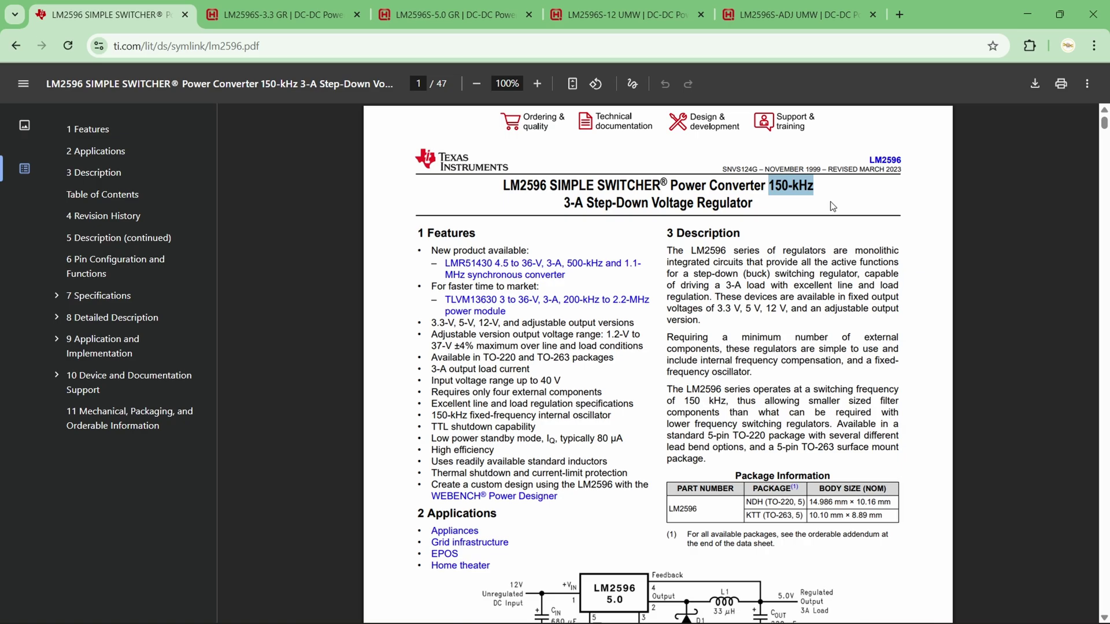
pyautogui.moveTo(561, 206); pyautogui.dragTo(752, 208)
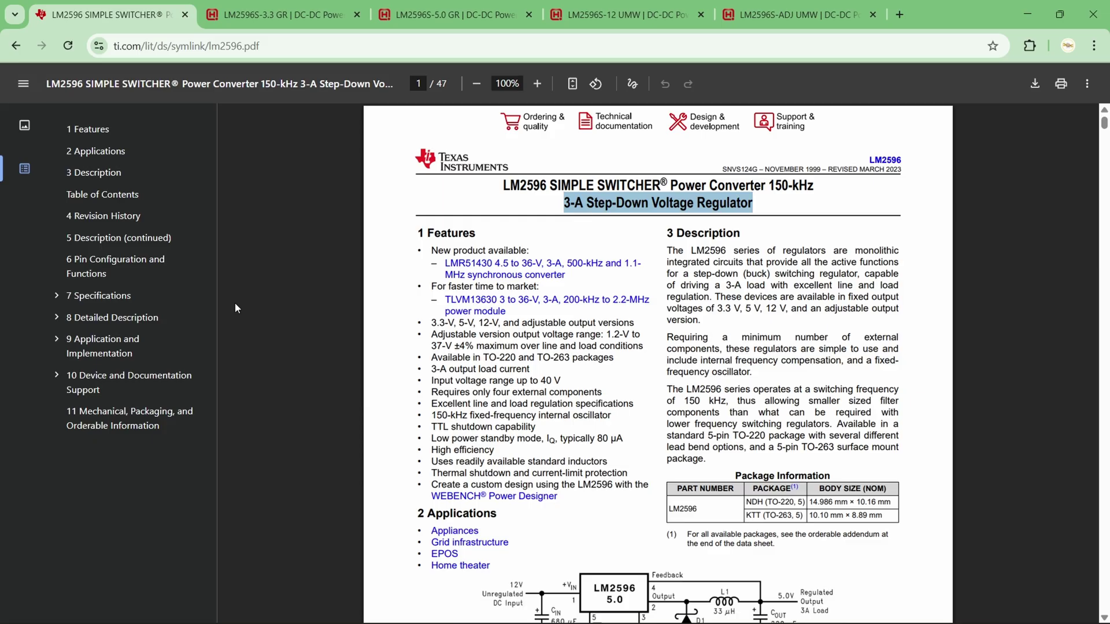
pyautogui.click(431, 328)
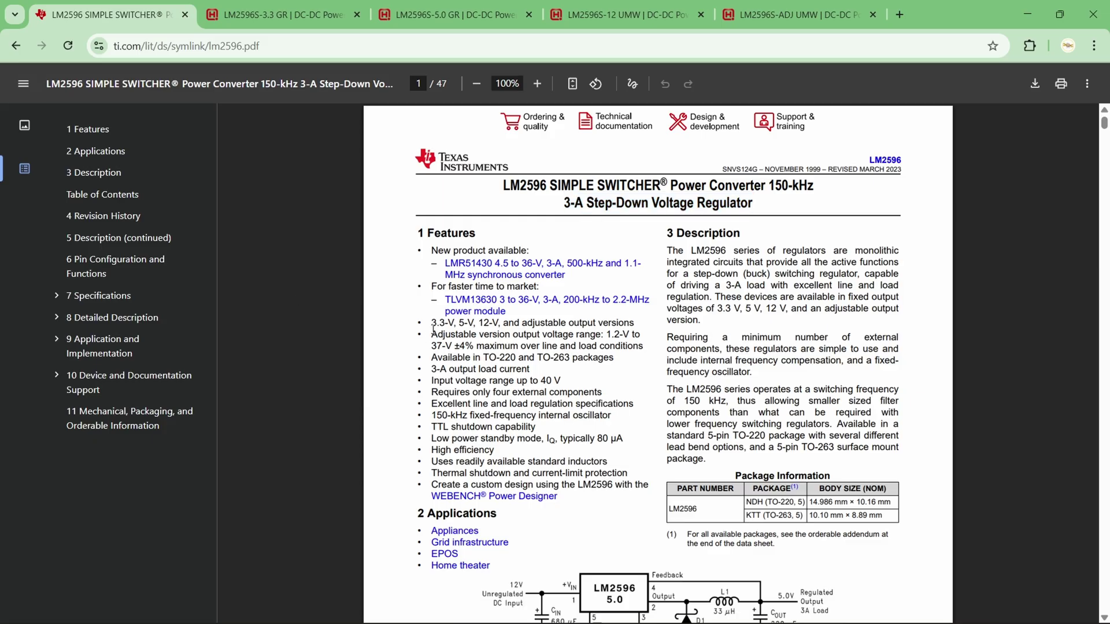
pyautogui.moveTo(431, 322); pyautogui.dragTo(630, 324)
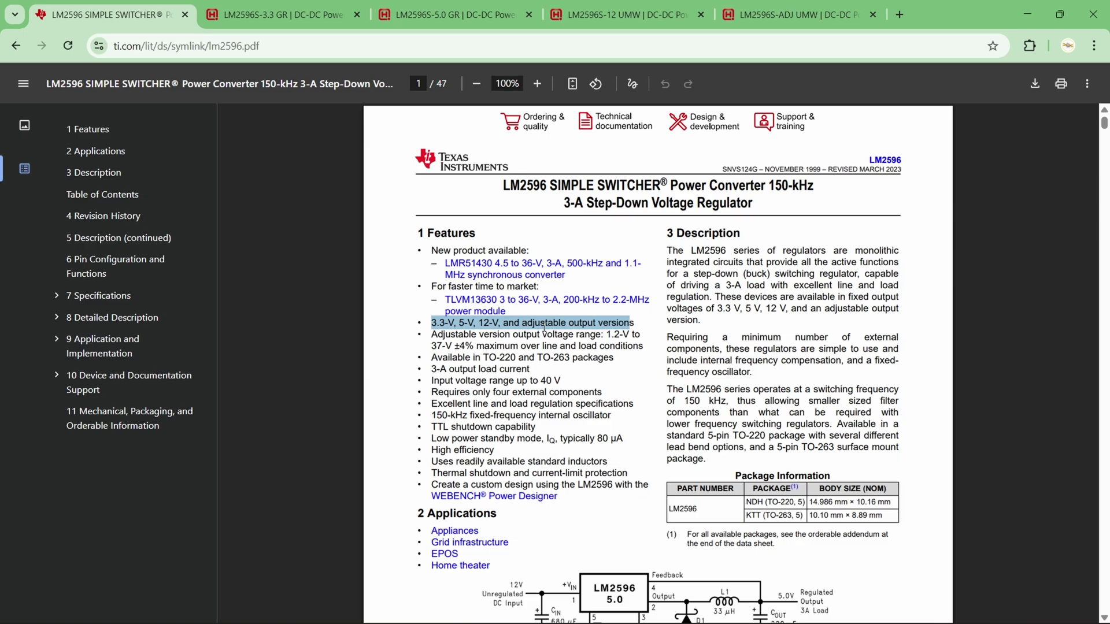
pyautogui.moveTo(430, 380); pyautogui.dragTo(563, 380)
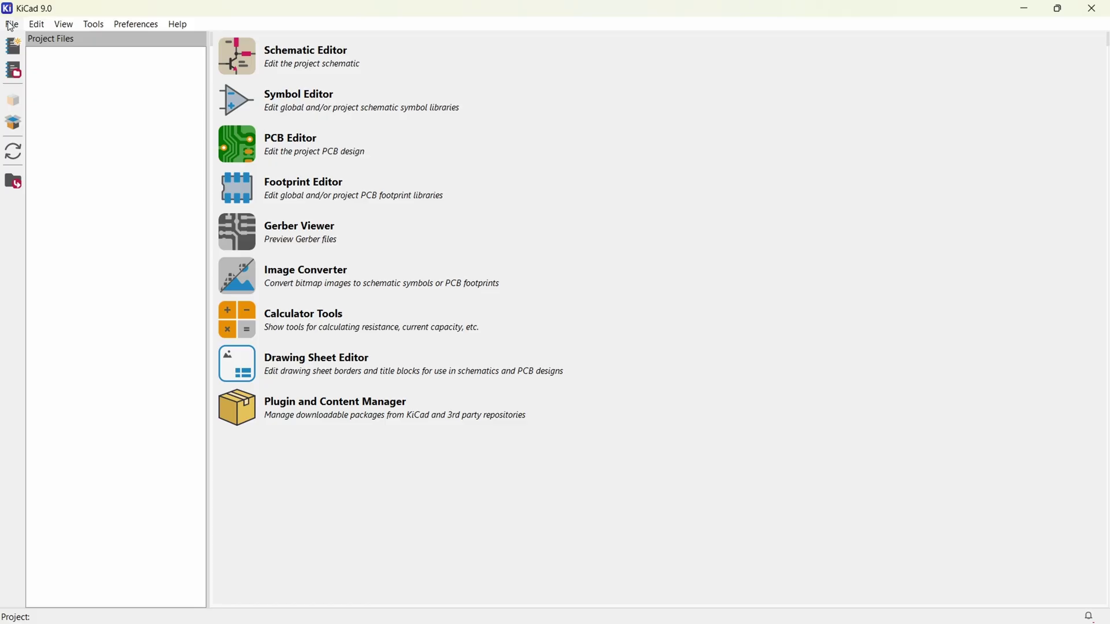
# Switch to KiCad, create a project named BC-LM2596-ADJ in the Buck-Converters folder, and open its schematic.
pyautogui.click(10, 25)
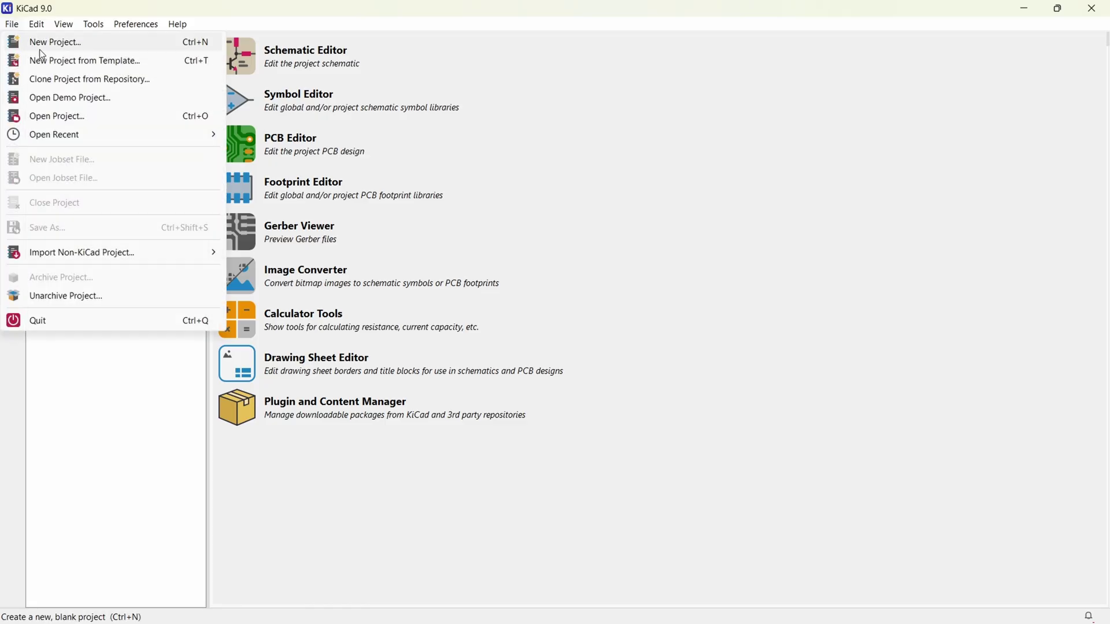
pyautogui.click(43, 45)
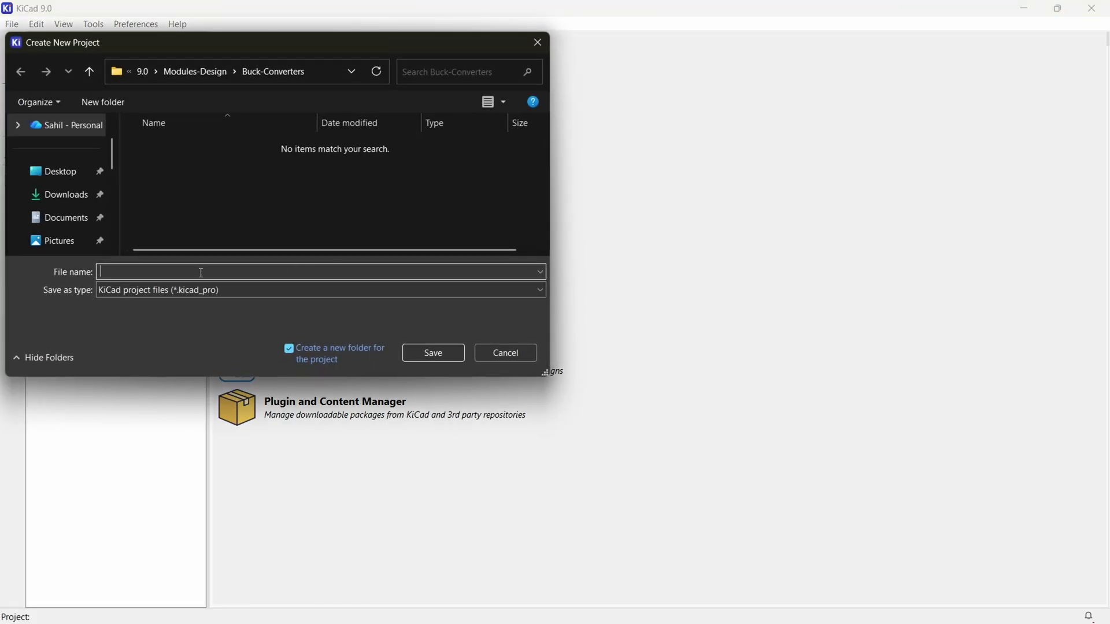
pyautogui.write('BC-LM2596-ADJ')
pyautogui.click(433, 354)
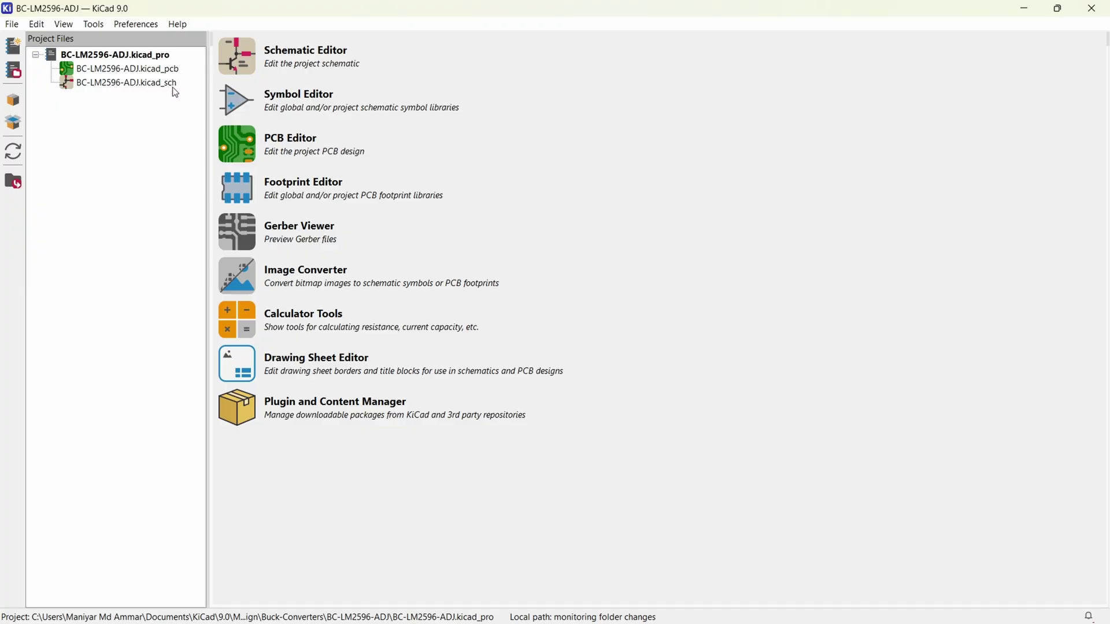
pyautogui.doubleClick(70, 84)
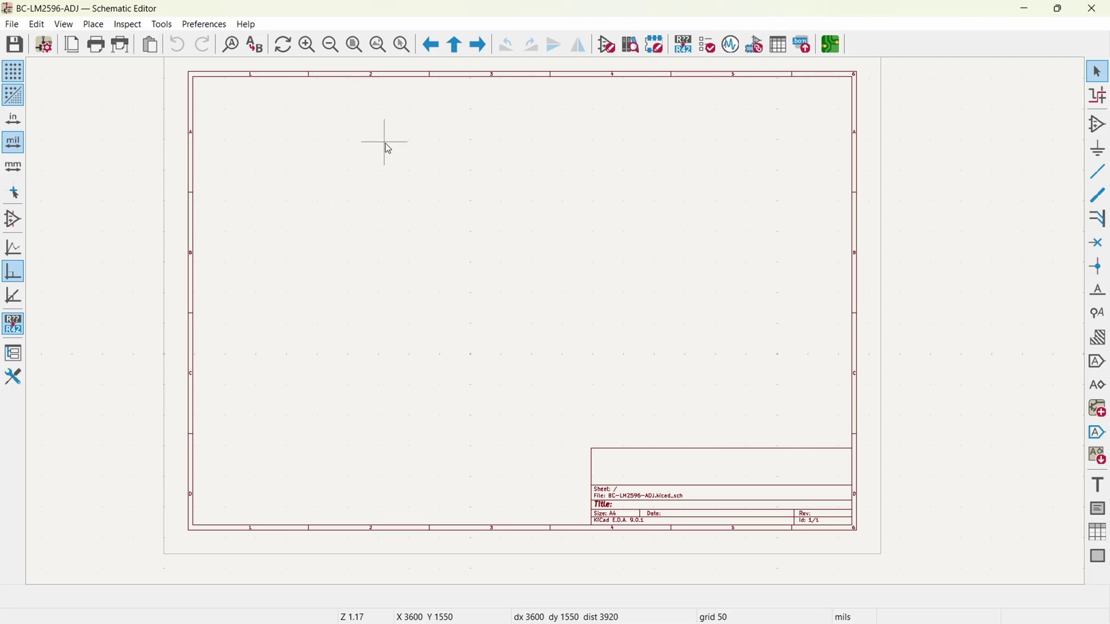
# In the schematic's page settings, set the issue date to 2025-11-20 and the revision to v0.1.0.
pyautogui.scroll(2, 663, 480)
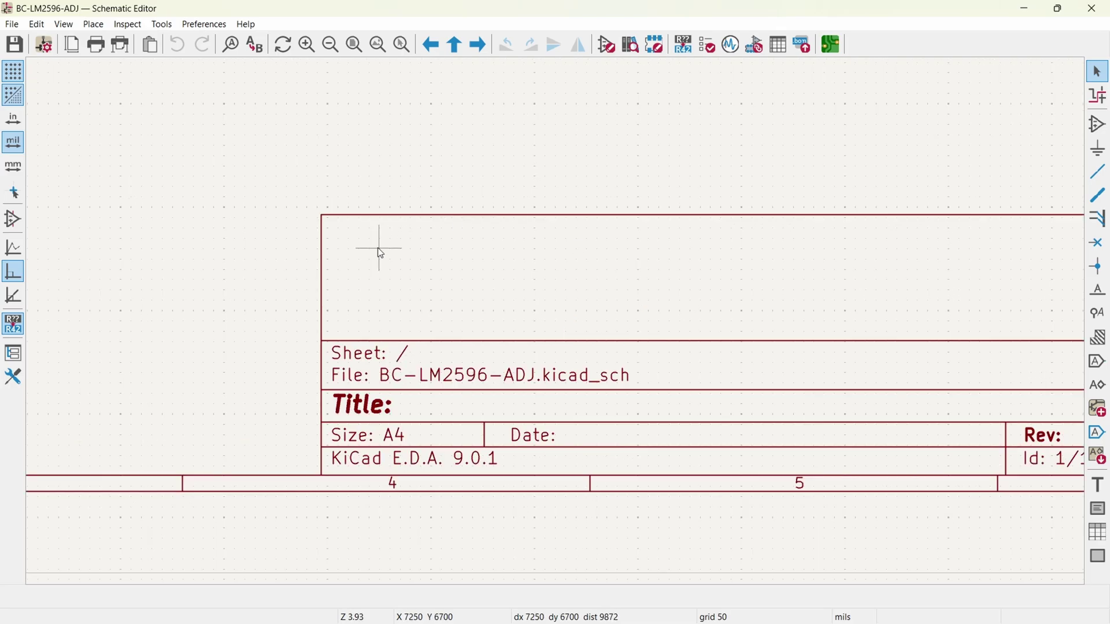
pyautogui.scroll(2, 376, 247)
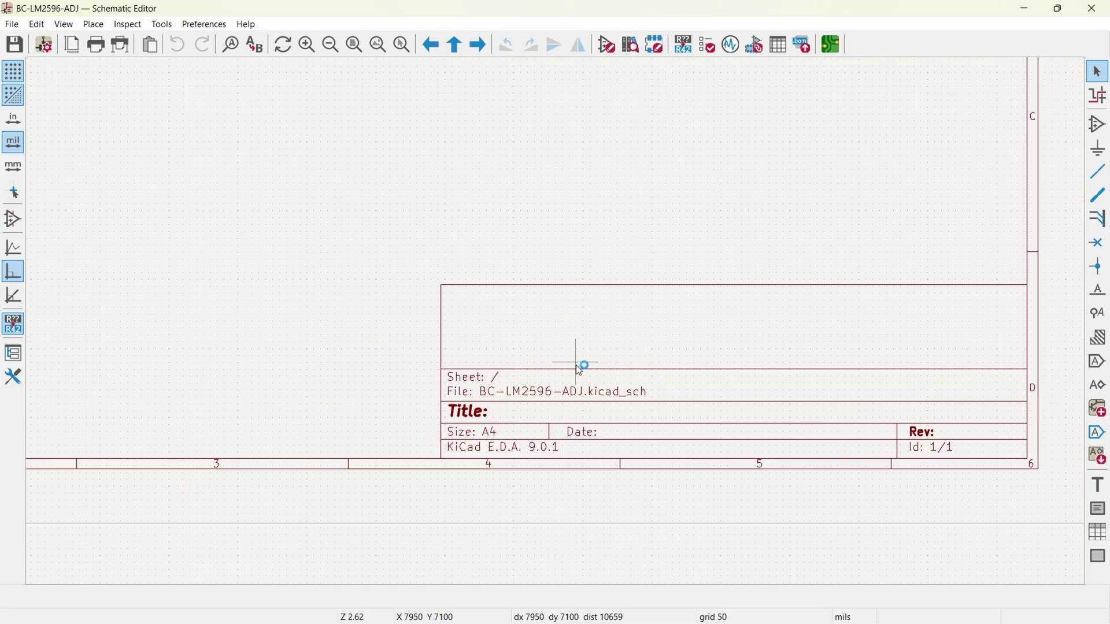
pyautogui.click(12, 25)
pyautogui.click(61, 174)
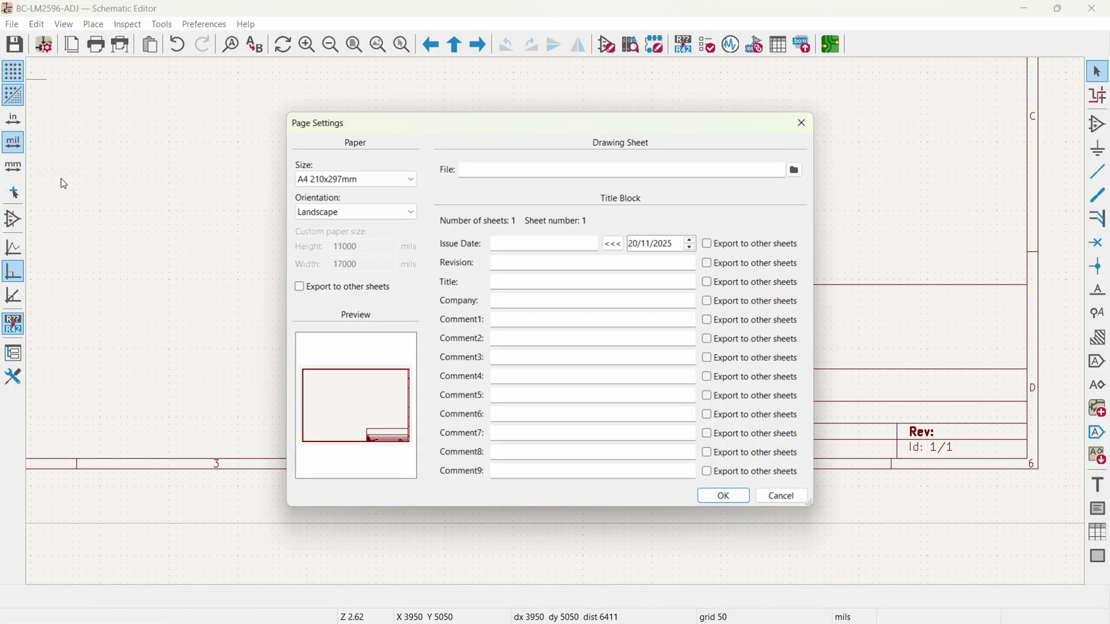
pyautogui.click(614, 243)
pyautogui.click(555, 263)
pyautogui.write('v0.1.0')
# Set the title to "DC-DC Buck converter module", the company to Ampnics, and Comment1 to a "Design By-" credit with the designer's name.
pyautogui.click(550, 283)
pyautogui.write('DC-DC Buck converter module')
pyautogui.click(561, 300)
pyautogui.write('Ampnics')
pyautogui.click(584, 320)
pyautogui.write('Design By- Md Ammar Maniyar')
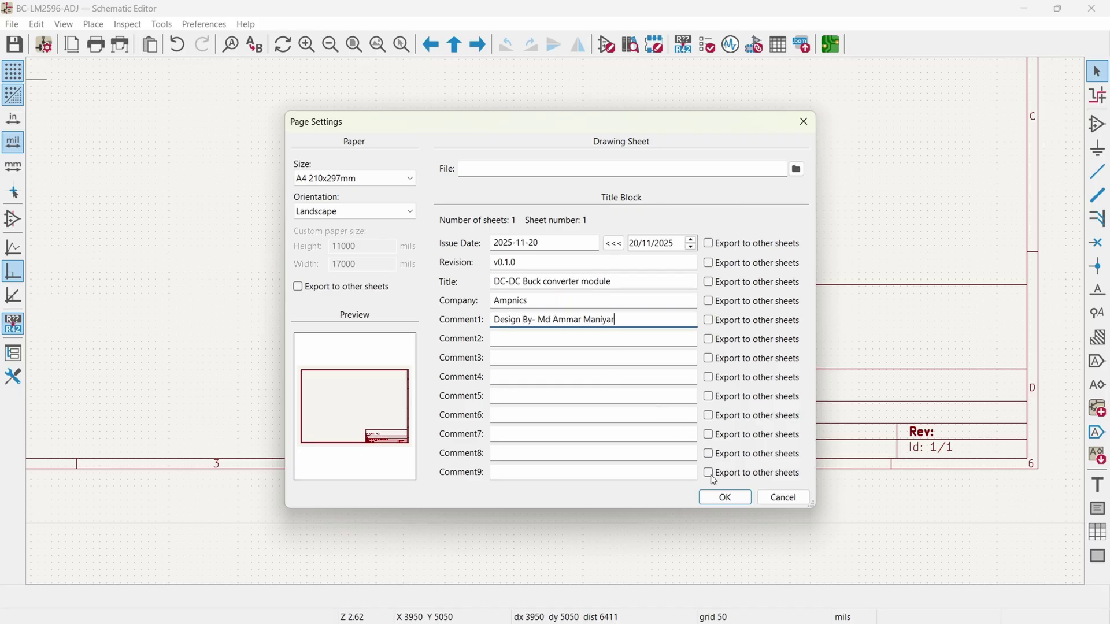
pyautogui.click(725, 498)
pyautogui.scroll(-2, 643, 441)
pyautogui.scroll(4, 575, 279)
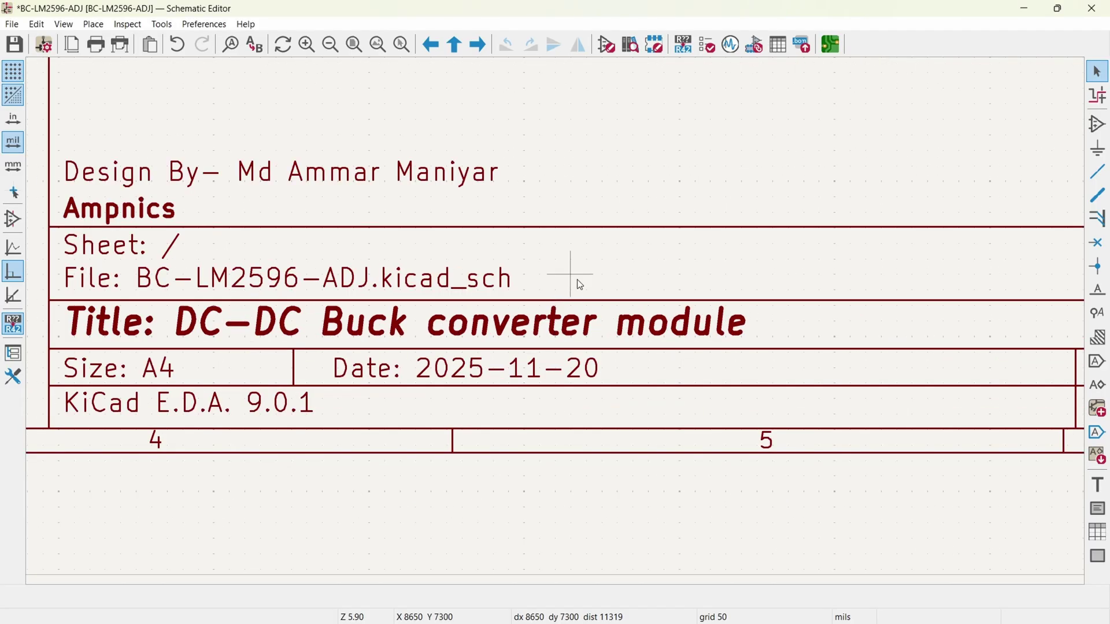
pyautogui.scroll(-3, 525, 312)
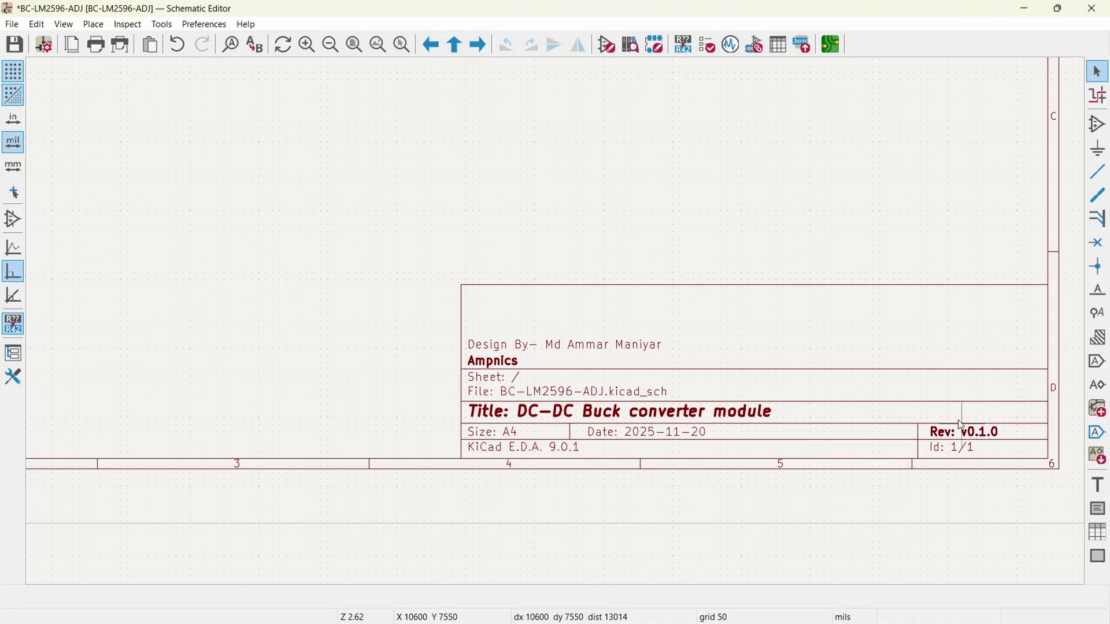
pyautogui.scroll(-1, 334, 230)
# Place the LM2596S-ADJ regulator symbol near the middle of the sheet.
pyautogui.moveTo(334, 231); pyautogui.dragTo(775, 381, button='middle')
pyautogui.scroll(-2, 549, 312)
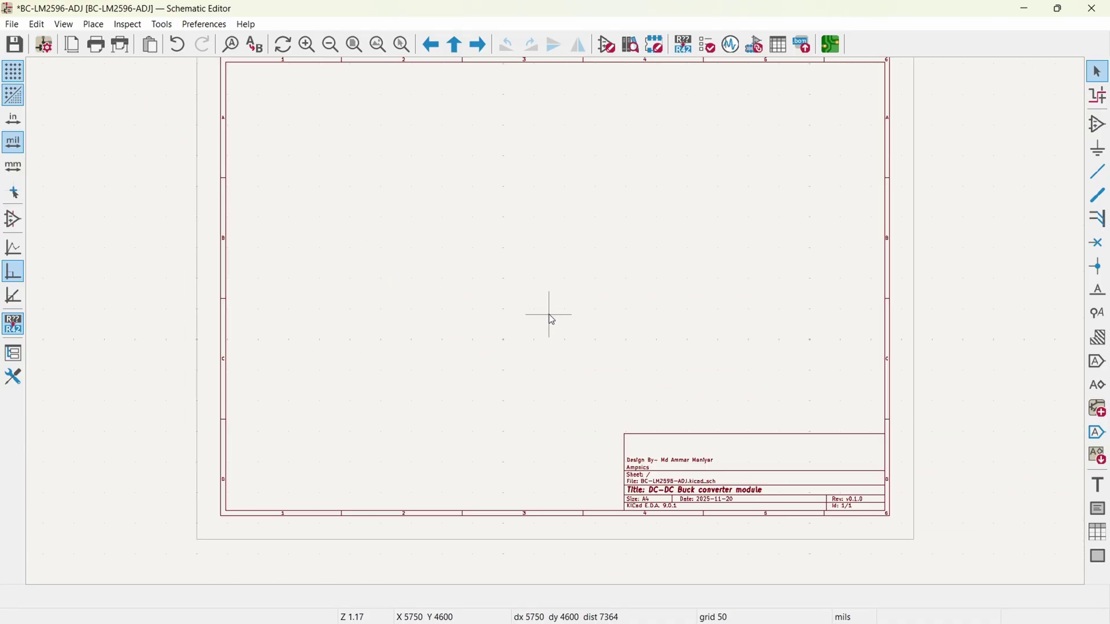
pyautogui.moveTo(549, 312); pyautogui.dragTo(624, 345, button='middle')
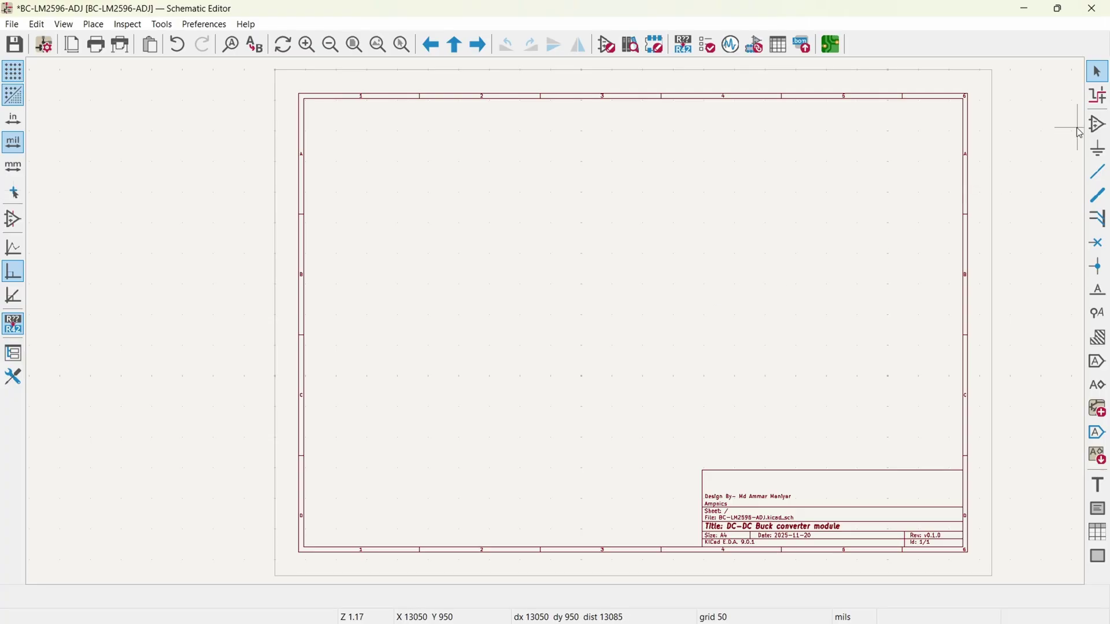
pyautogui.click(1098, 124)
pyautogui.write('lm2')
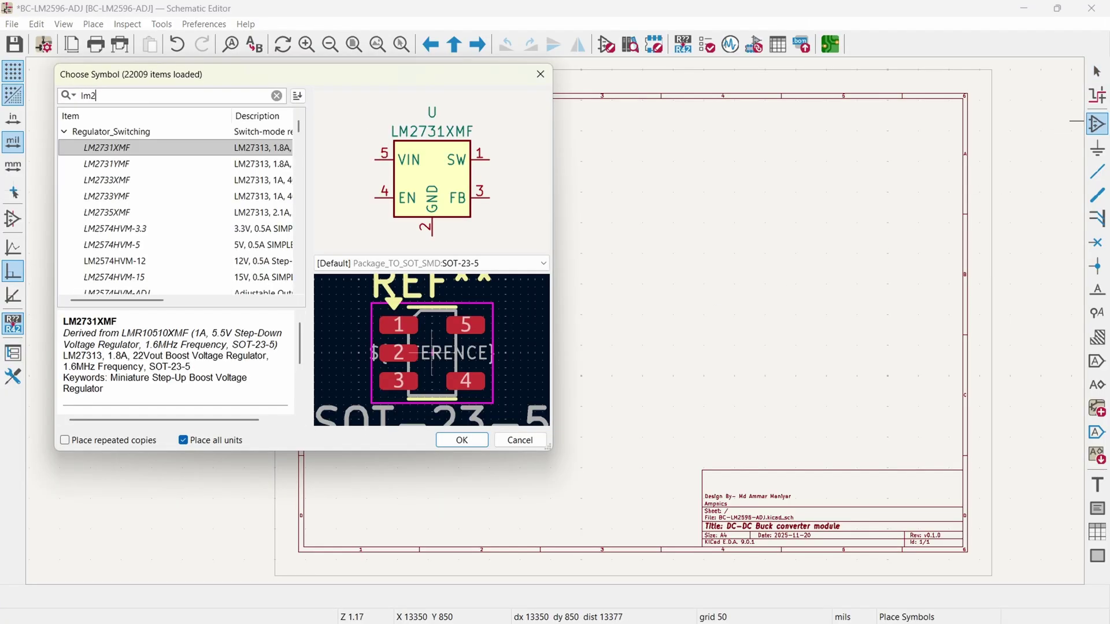
pyautogui.write('596')
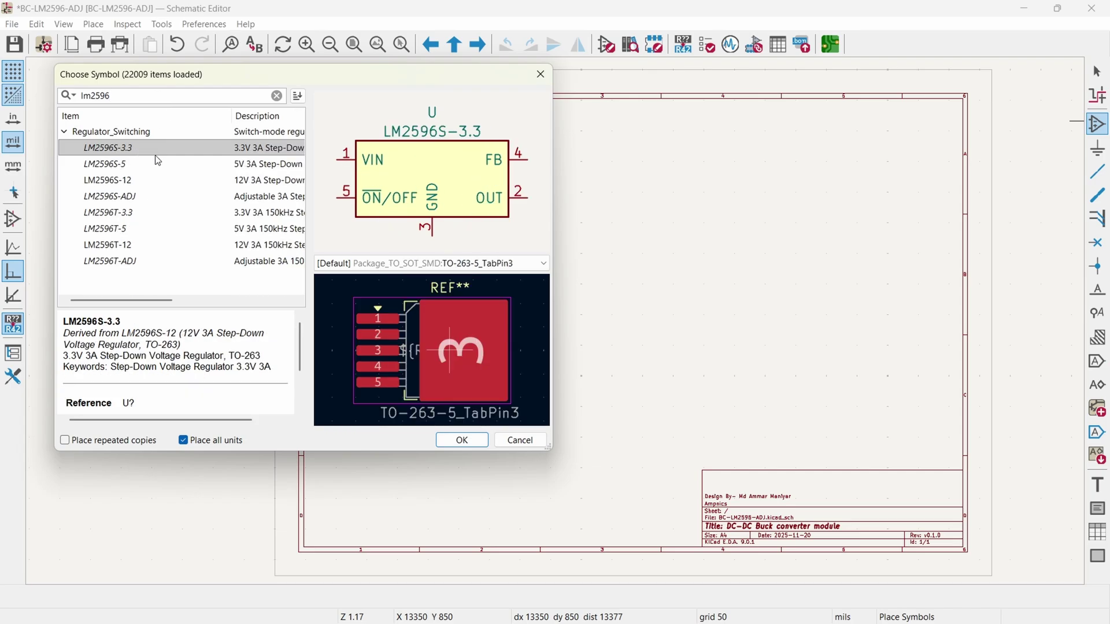
pyautogui.click(110, 198)
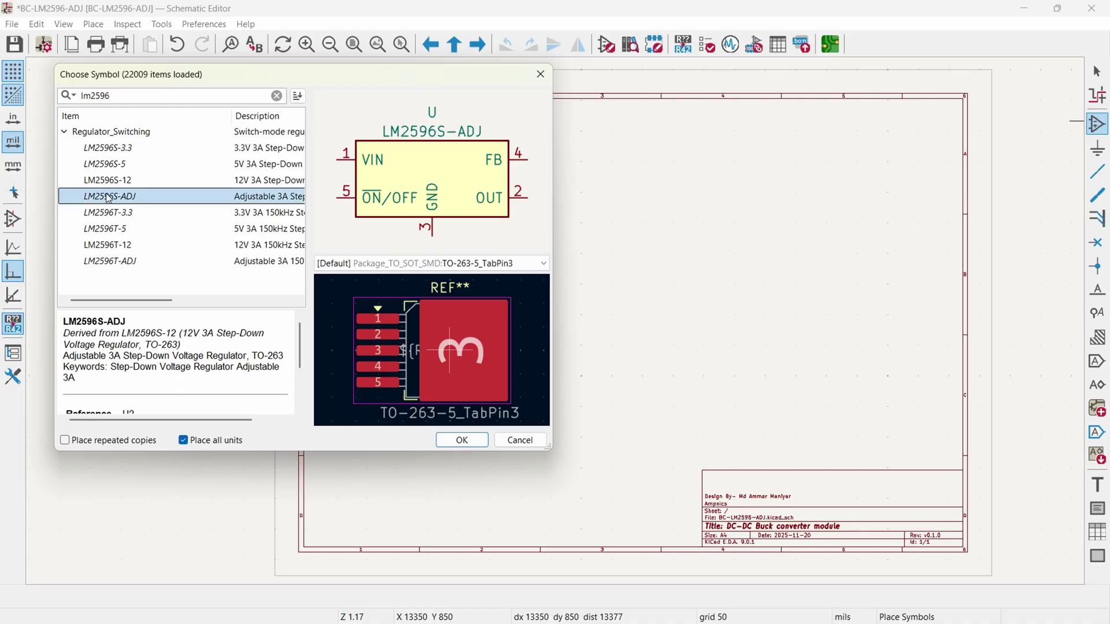
pyautogui.doubleClick(101, 200)
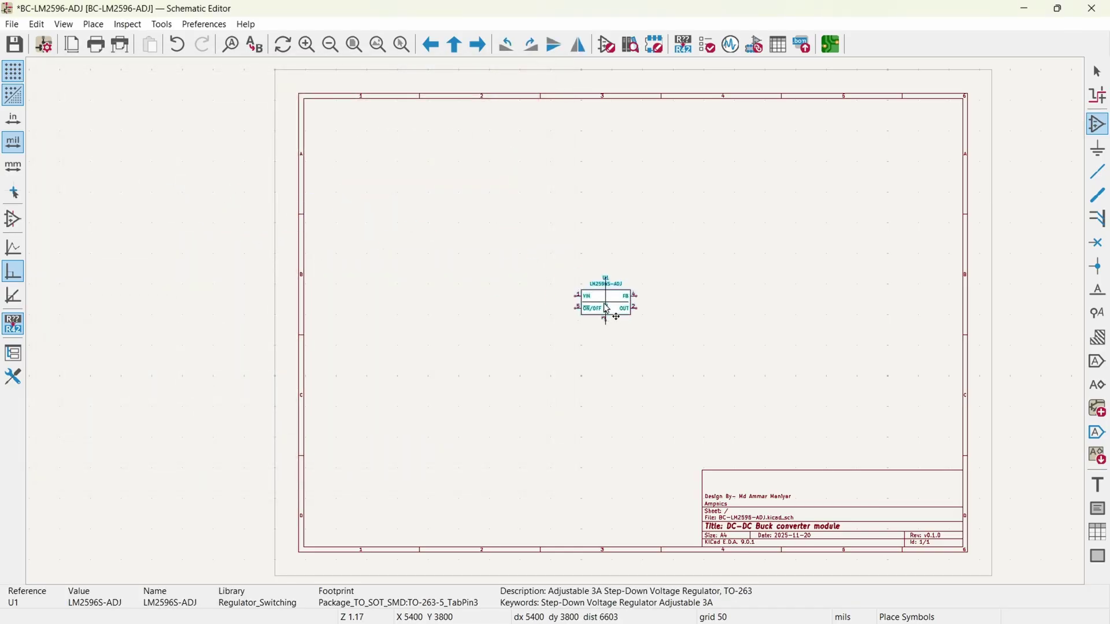
pyautogui.click(624, 297)
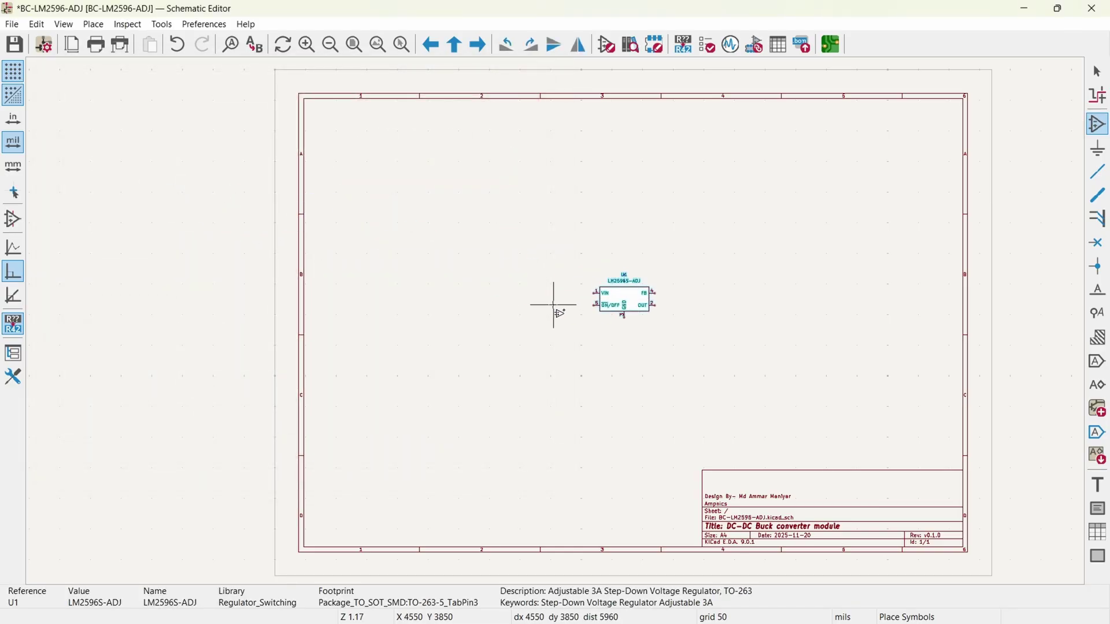
# Place a C_Polarized capacitor and an unpolarized C capacitor side by side to the left of the regulator.
pyautogui.click(554, 304)
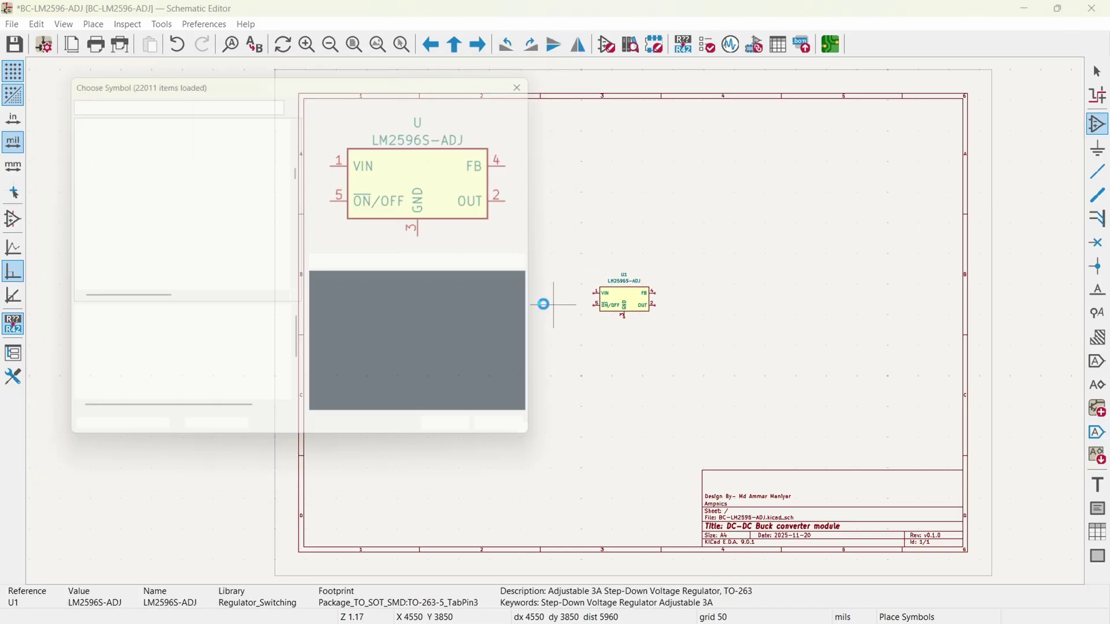
pyautogui.write('c')
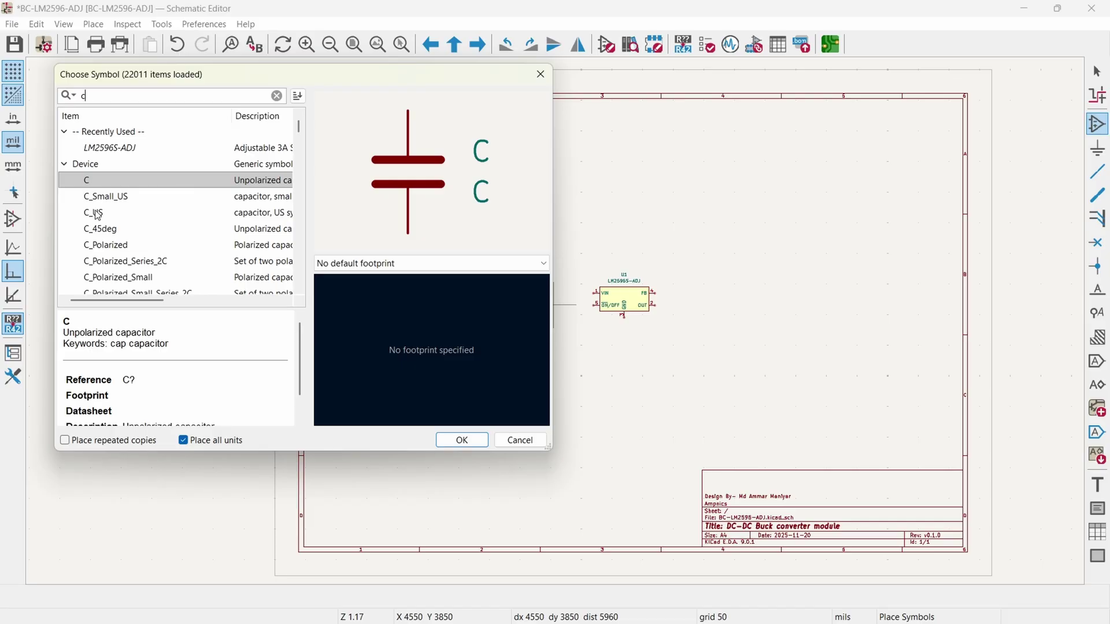
pyautogui.click(101, 247)
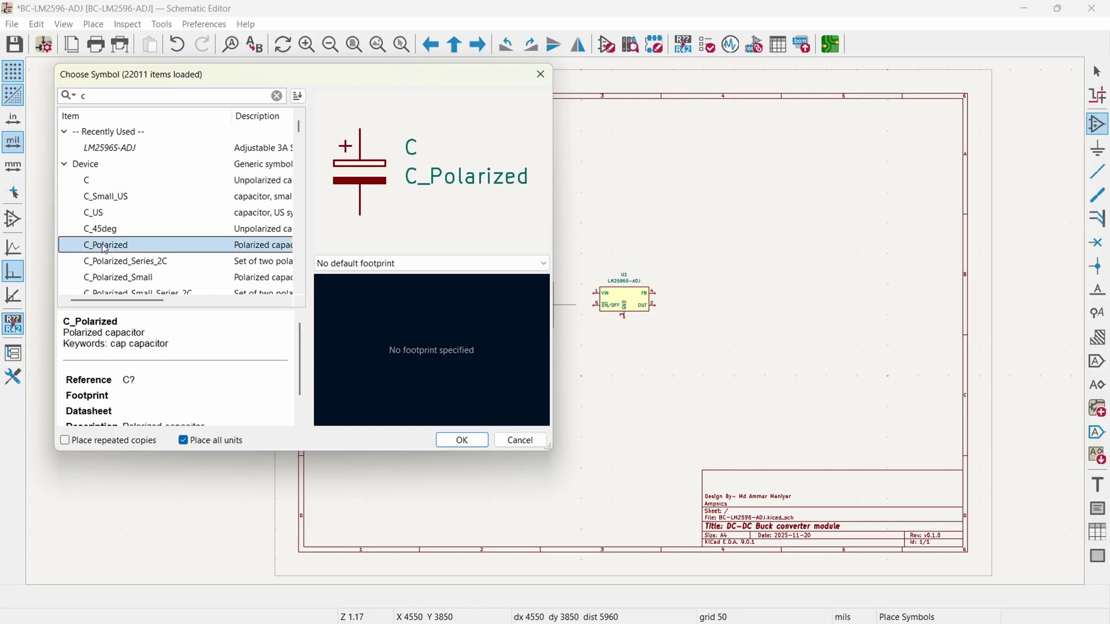
pyautogui.doubleClick(105, 248)
pyautogui.click(484, 302)
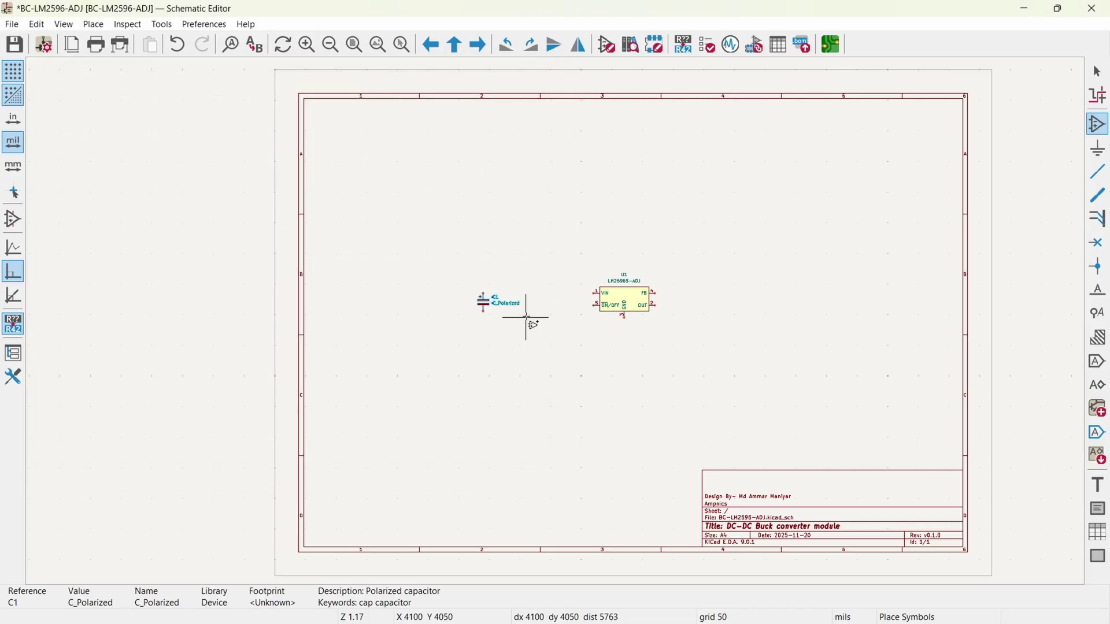
pyautogui.click(527, 318)
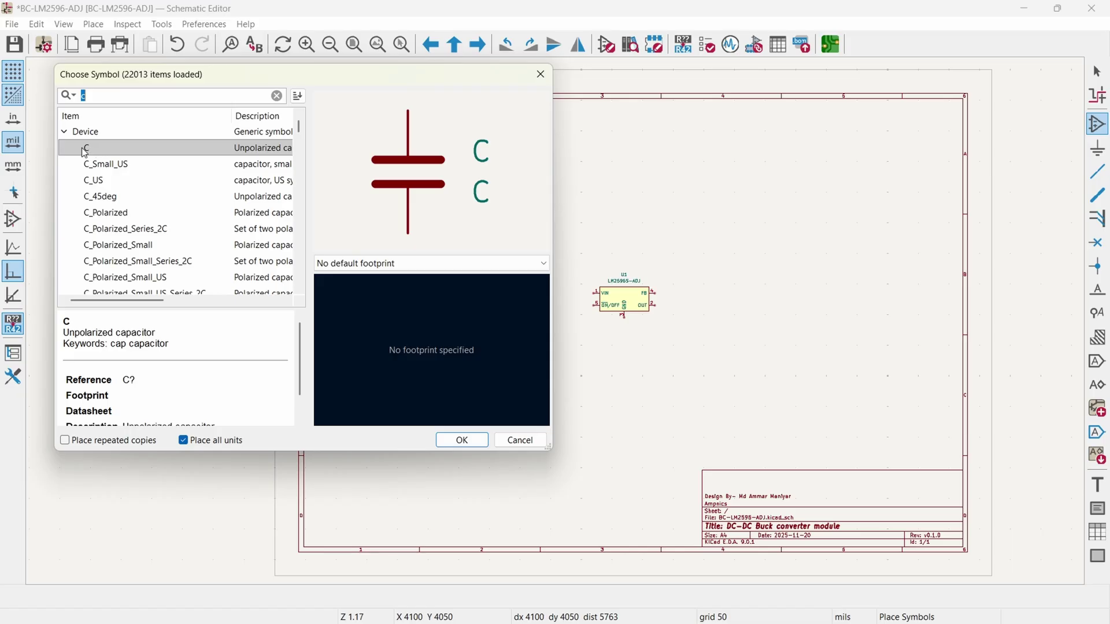
pyautogui.doubleClick(91, 149)
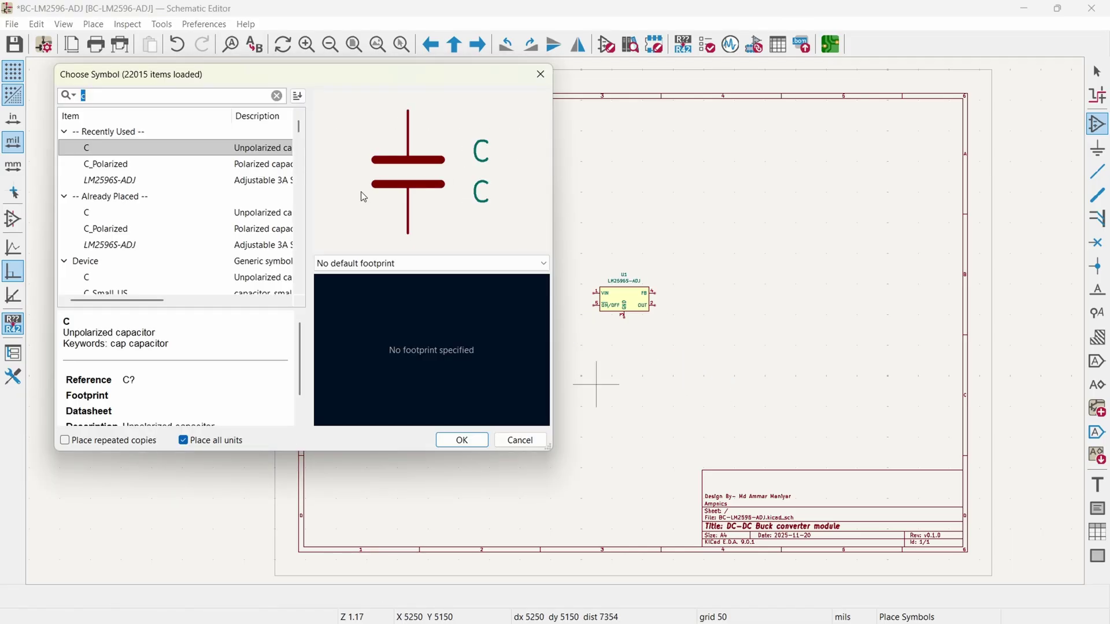
# Place an inductor L to the upper right of the regulator and an LED symbol just below the inductor.
pyautogui.write('l')
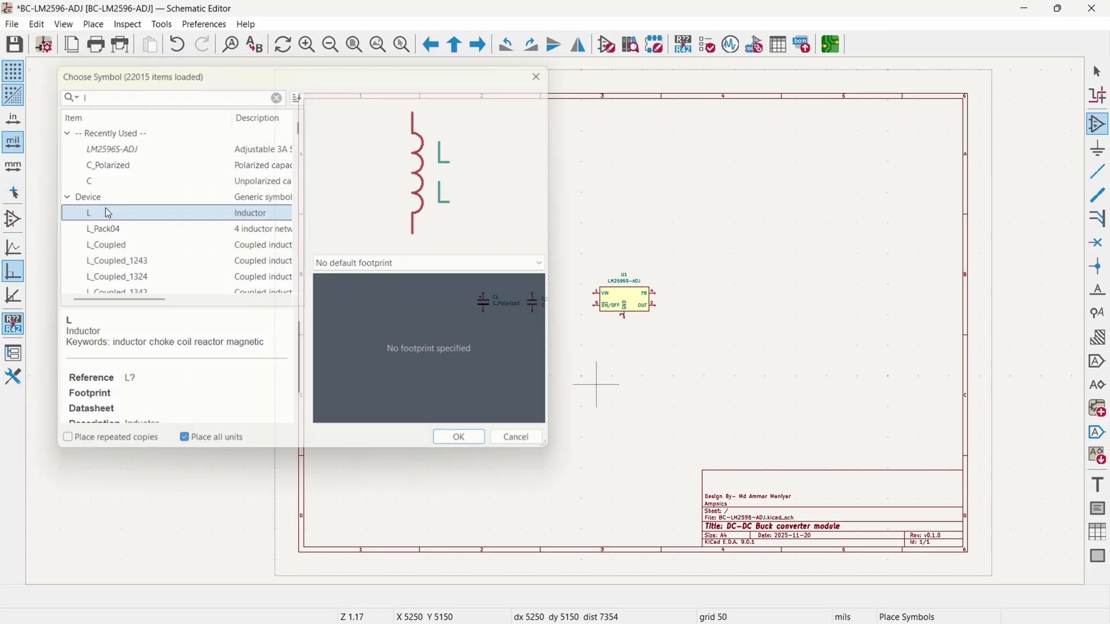
pyautogui.doubleClick(105, 213)
pyautogui.click(725, 271)
pyautogui.click(748, 386)
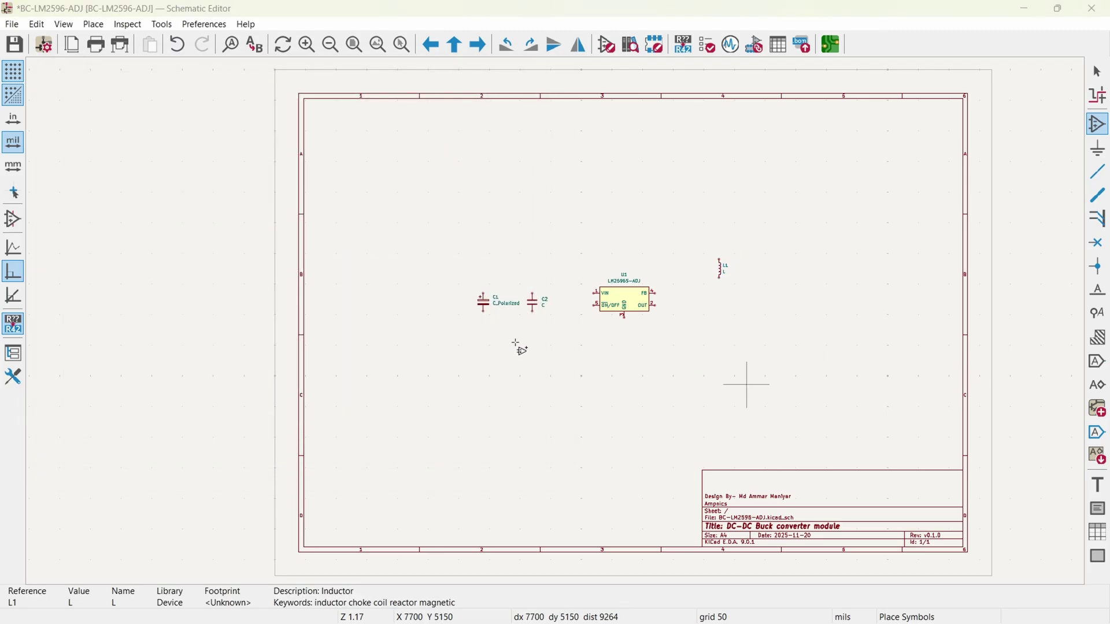
pyautogui.write('led')
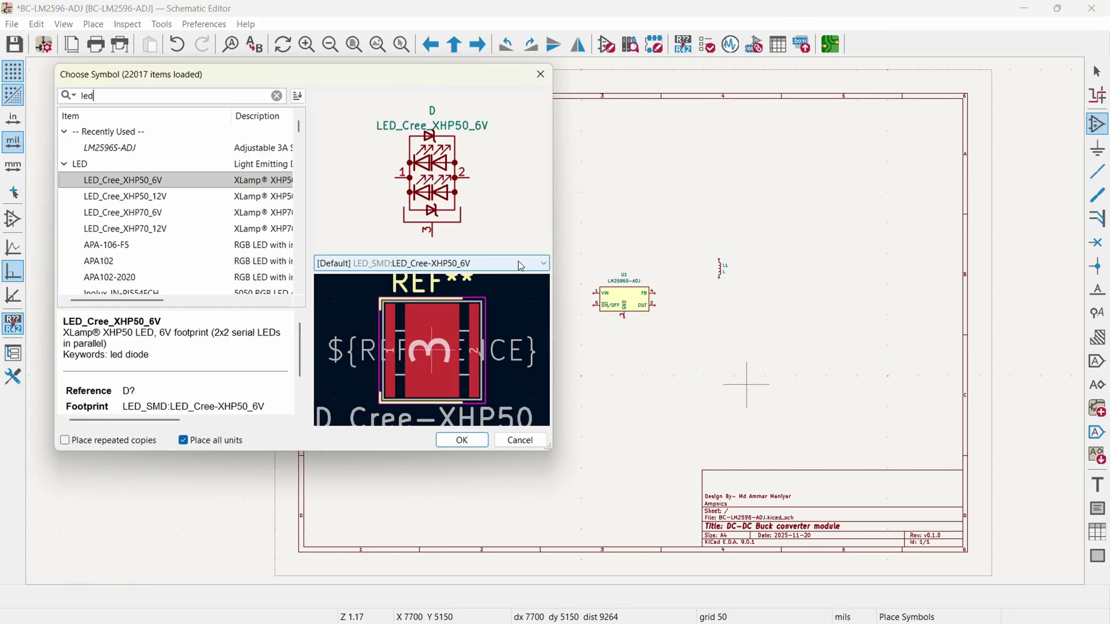
pyautogui.doubleClick(89, 281)
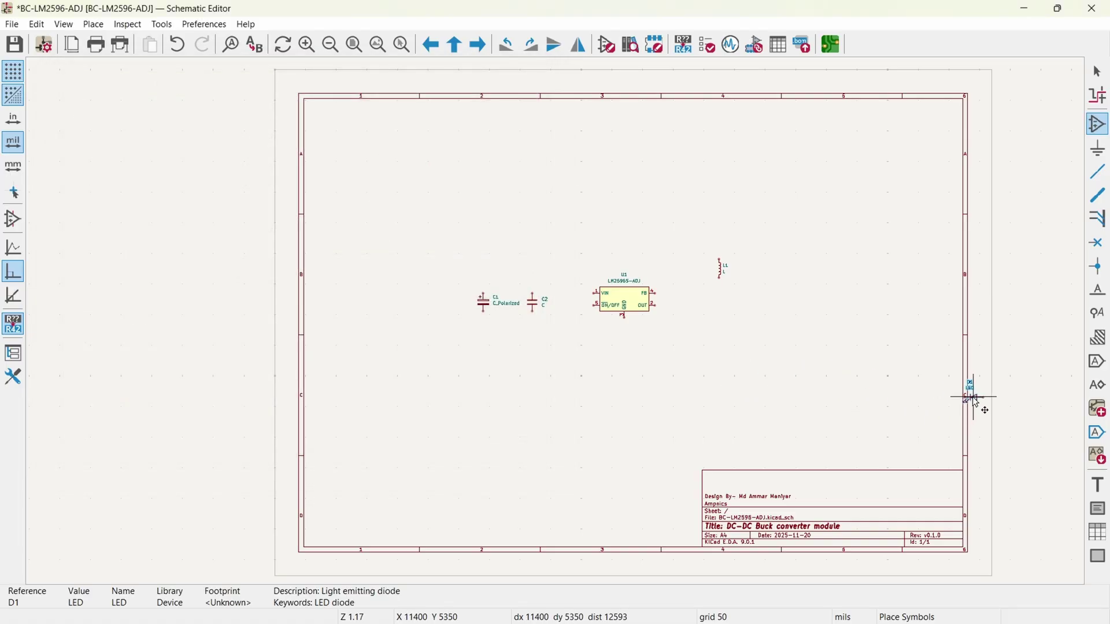
pyautogui.click(704, 302)
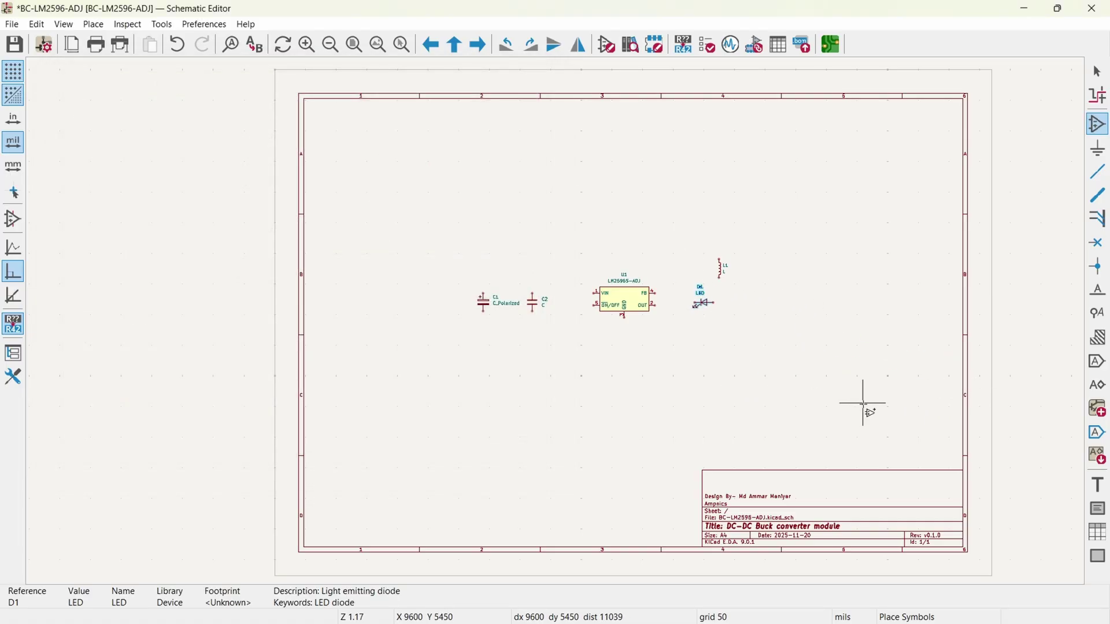
# Place a resistor R above the regulator's right side, to the left of inductor L1.
pyautogui.click(789, 391)
pyautogui.write('r')
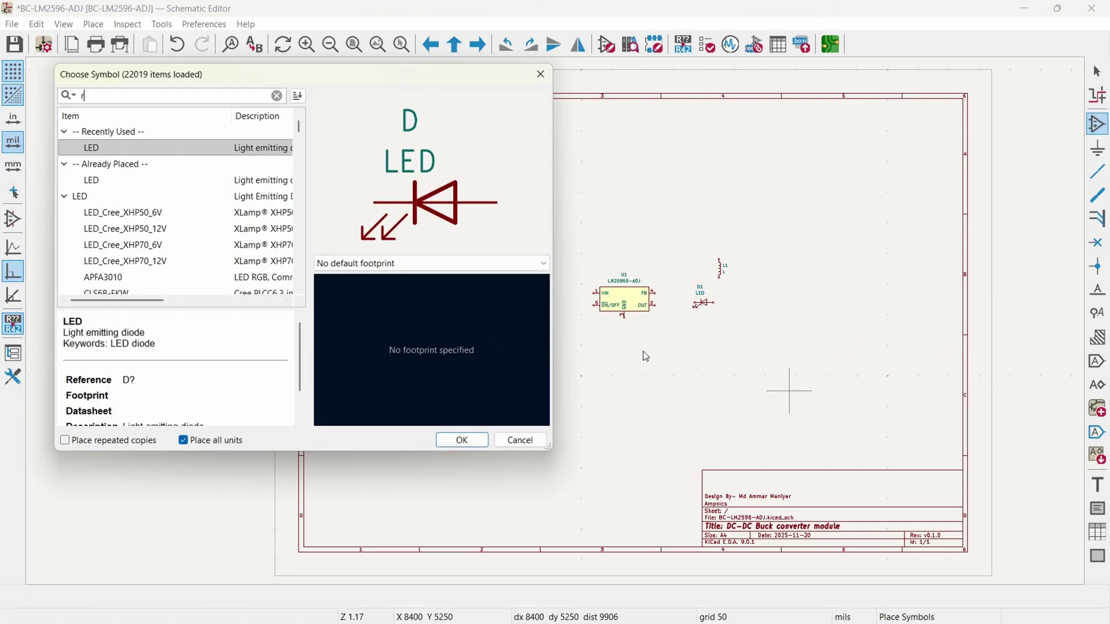
pyautogui.doubleClick(87, 229)
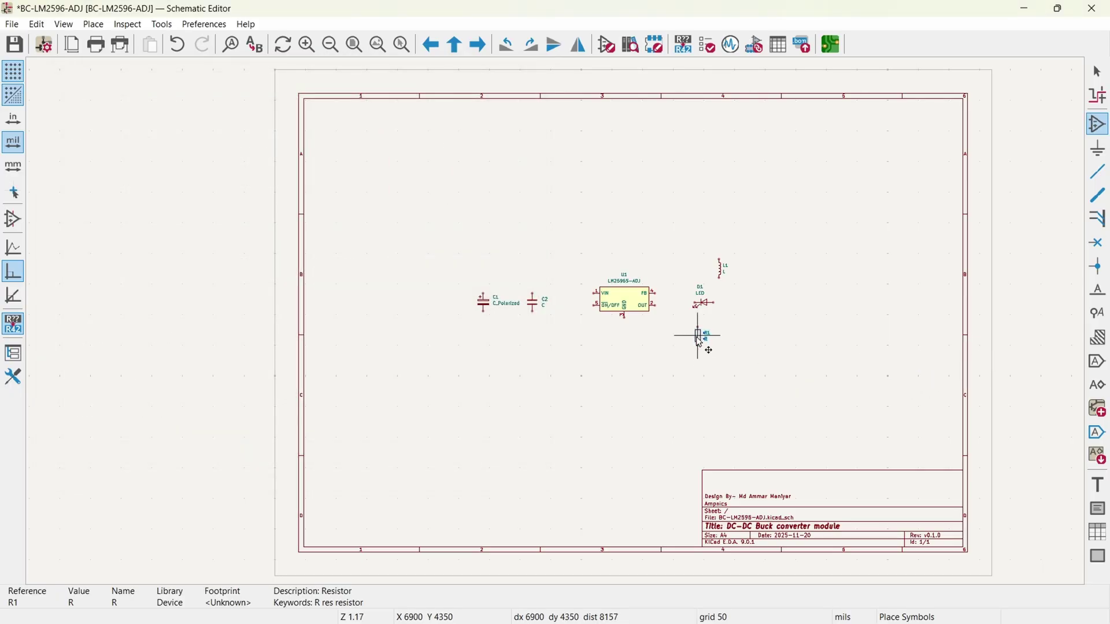
pyautogui.click(671, 262)
# Place an SS34 Schottky diode directly below the regulator.
pyautogui.click(645, 415)
pyautogui.write('ss34')
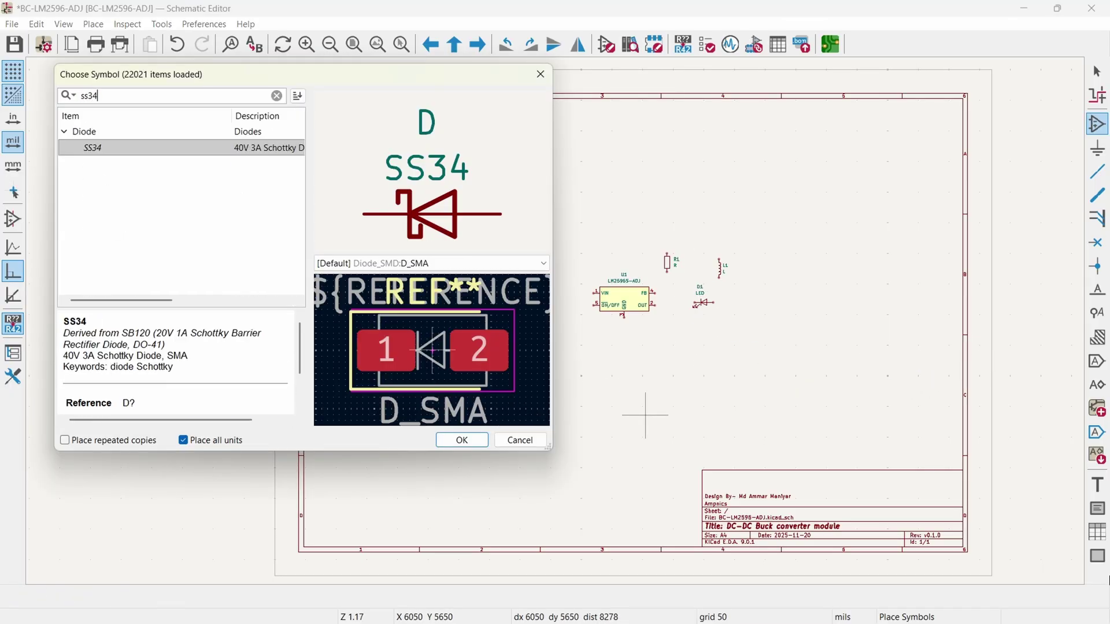
pyautogui.doubleClick(105, 147)
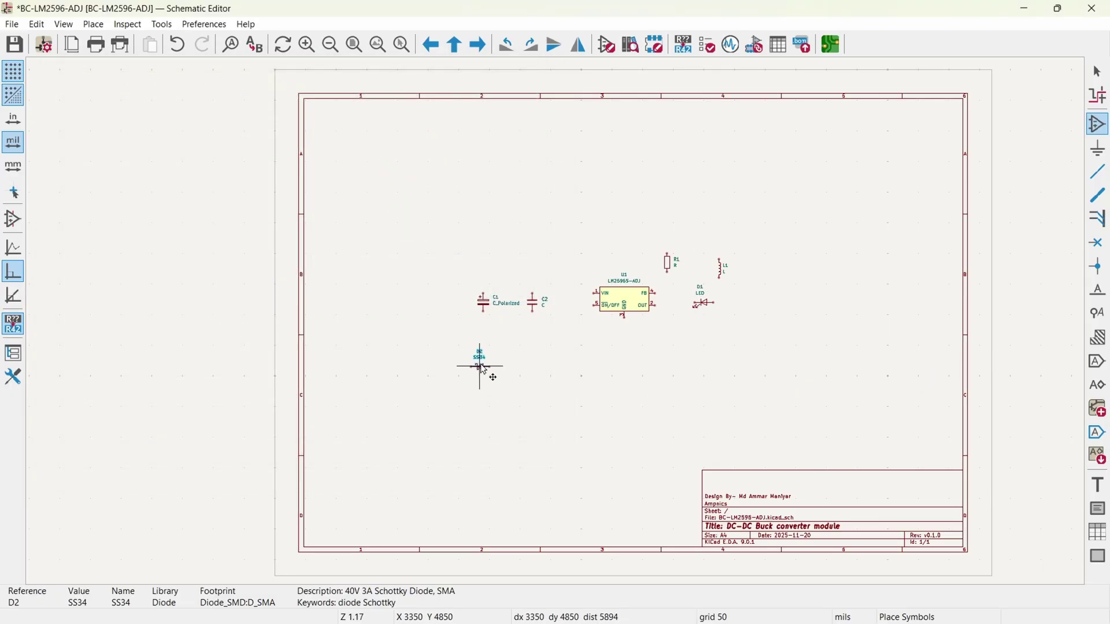
pyautogui.click(621, 351)
# Place a Conn_01x01_Pin connector to the upper left of the polarized capacitor C1.
pyautogui.click(527, 377)
pyautogui.click(526, 377)
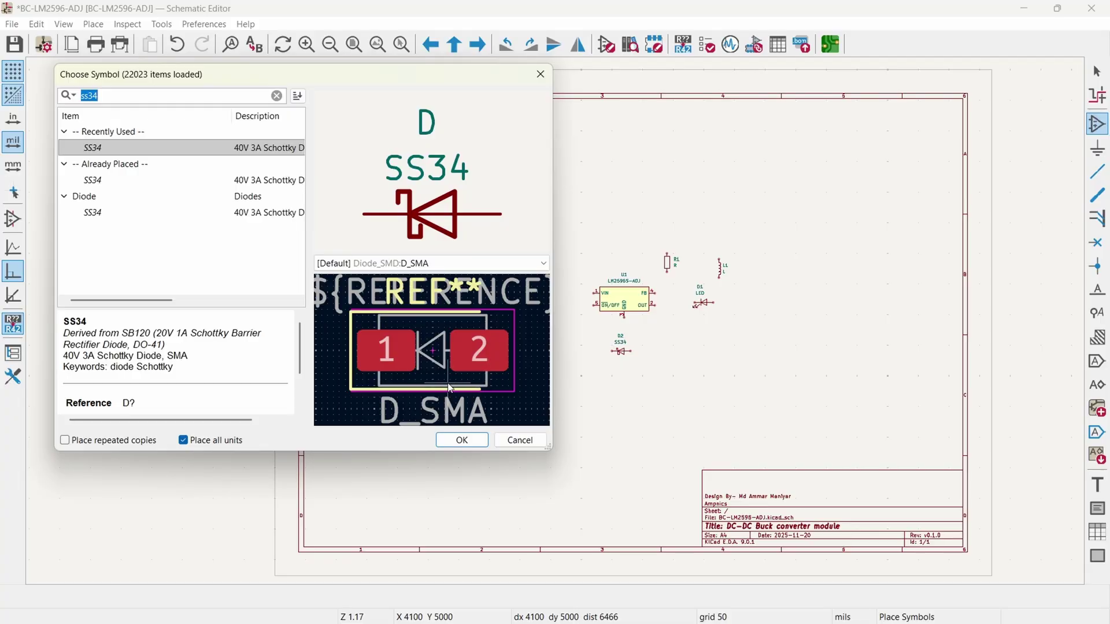
pyautogui.write('conn')
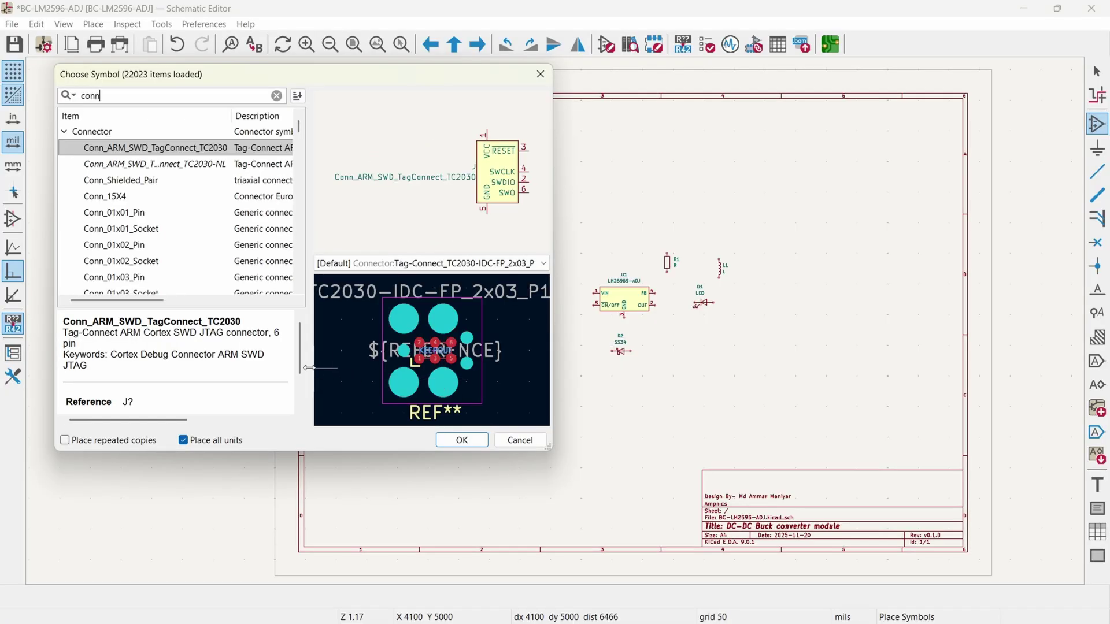
pyautogui.click(133, 217)
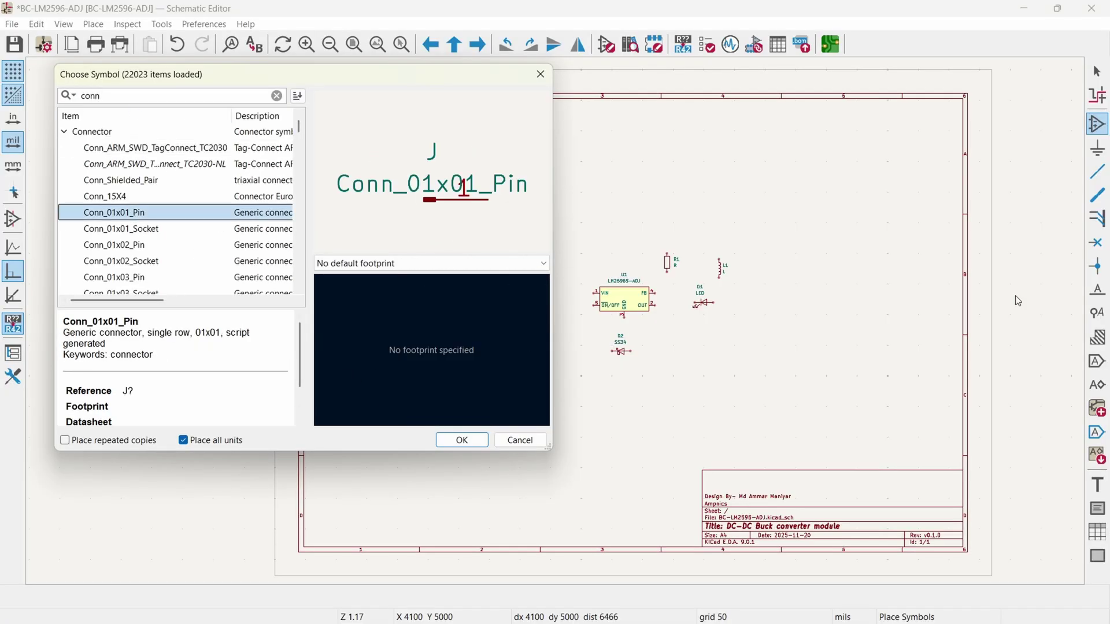
pyautogui.doubleClick(92, 218)
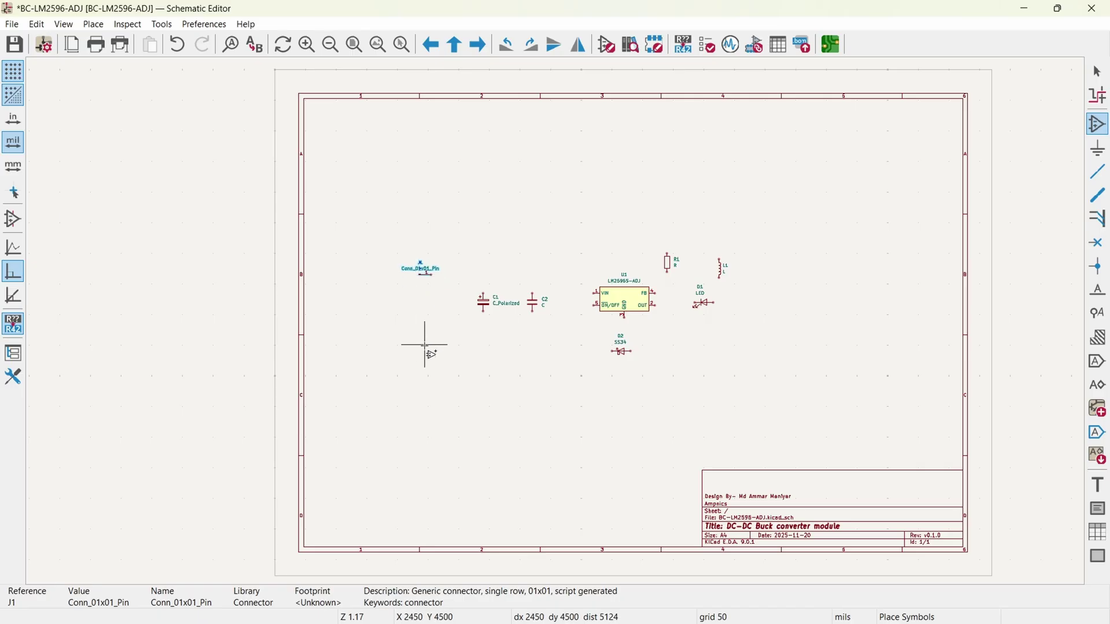
# Place an R_Variable resistor just to the right of the LED, below the inductor.
pyautogui.click(431, 361)
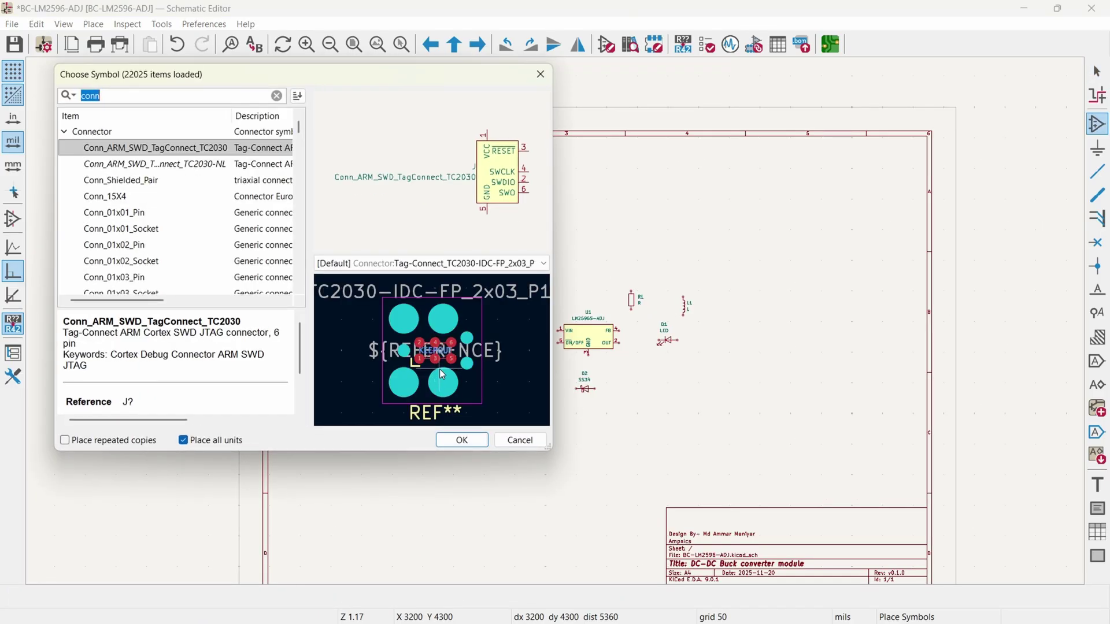
pyautogui.write('r')
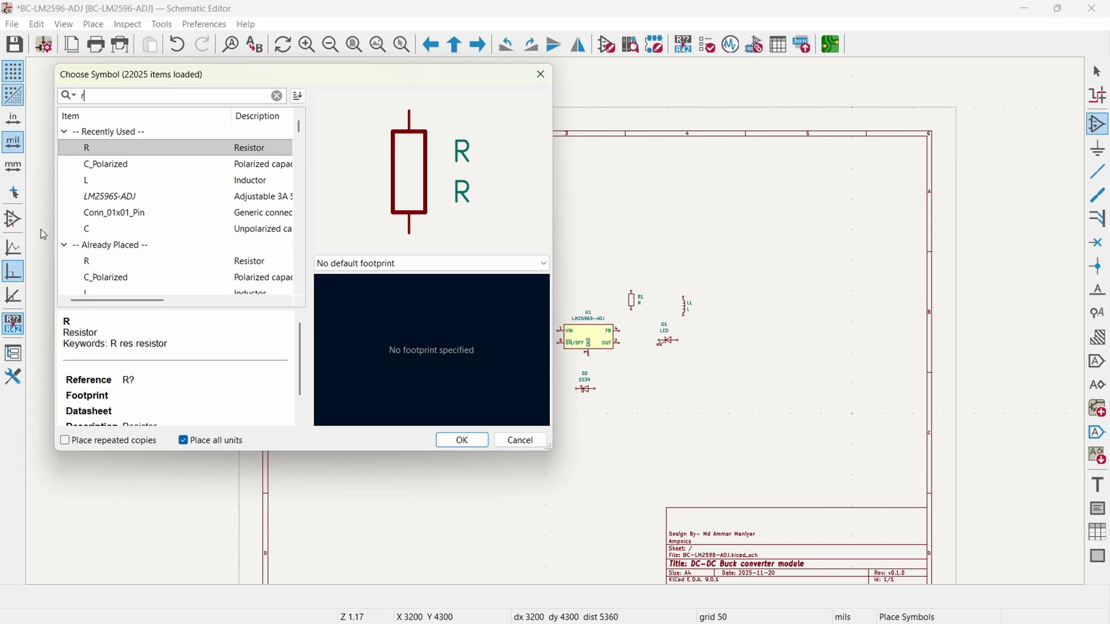
pyautogui.scroll(-5, 101, 213)
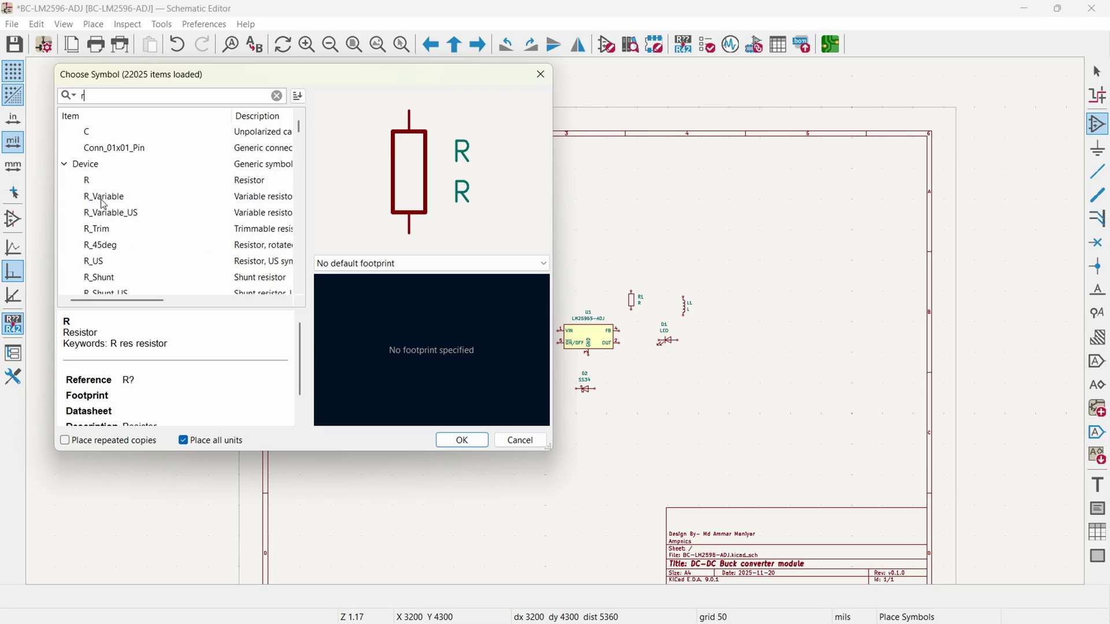
pyautogui.click(115, 204)
pyautogui.doubleClick(114, 203)
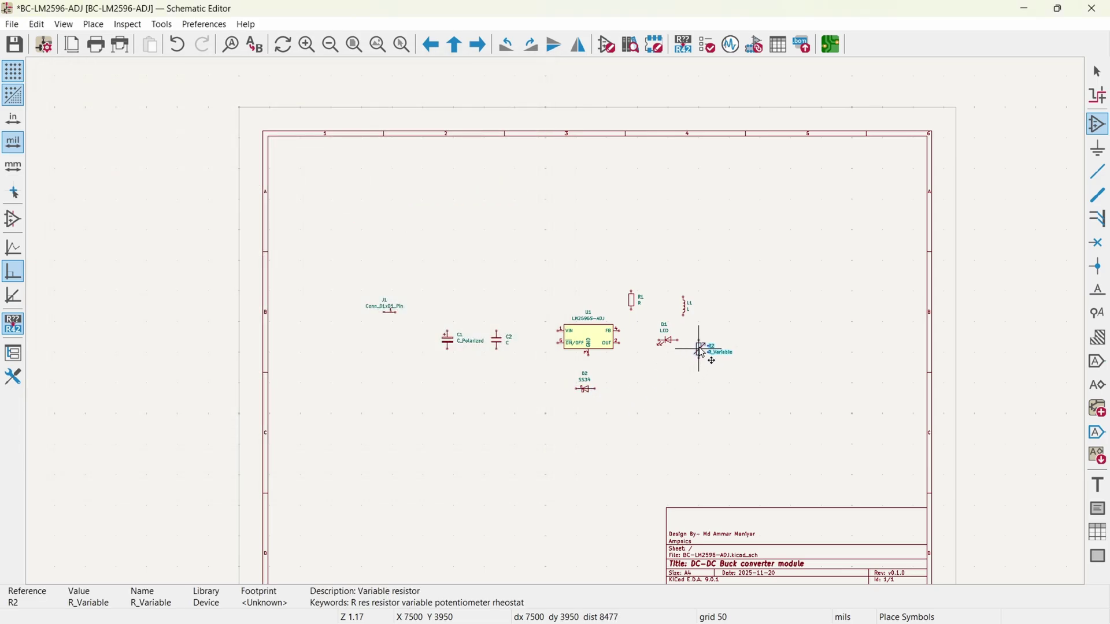
pyautogui.click(701, 346)
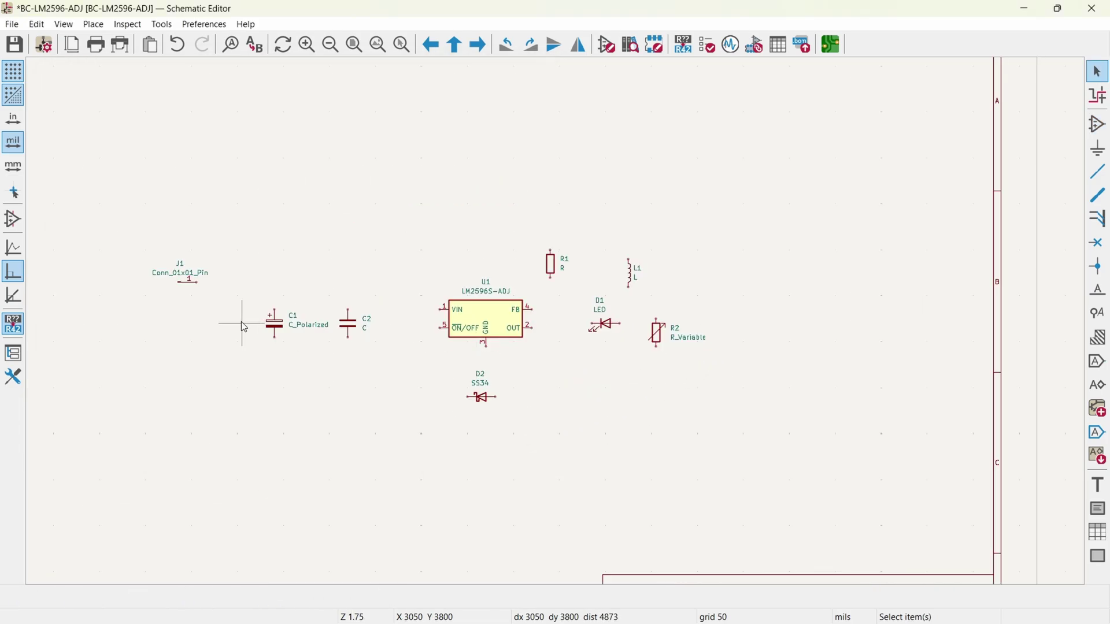
# Duplicate capacitors C1 and C2 together and place the copies to the right of the variable resistor.
pyautogui.scroll(2, 245, 328)
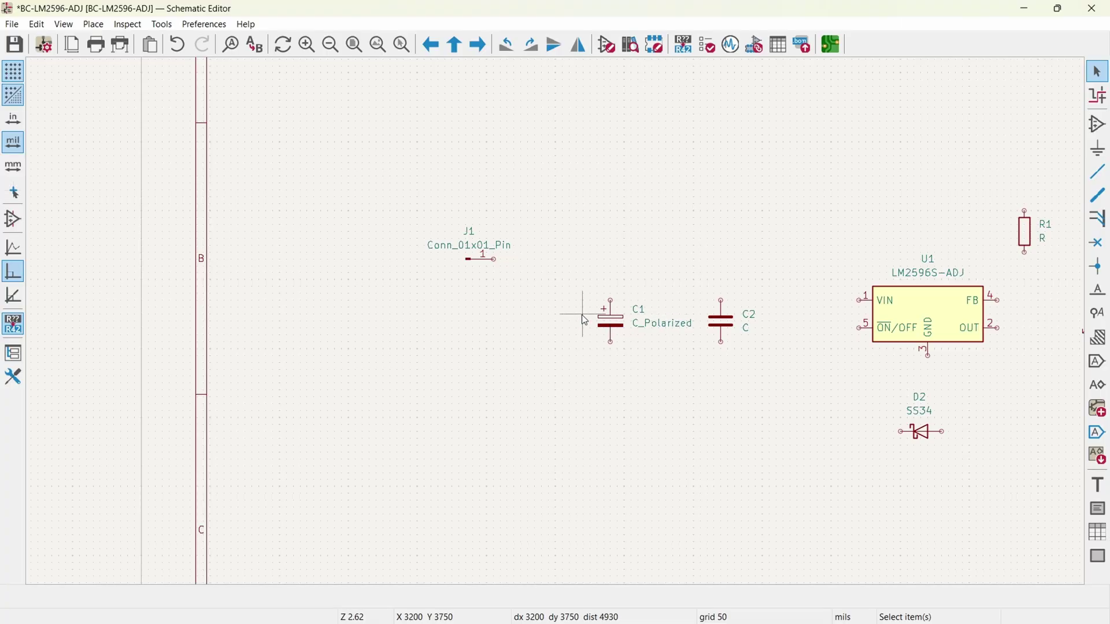
pyautogui.hscroll(2, 580, 310)
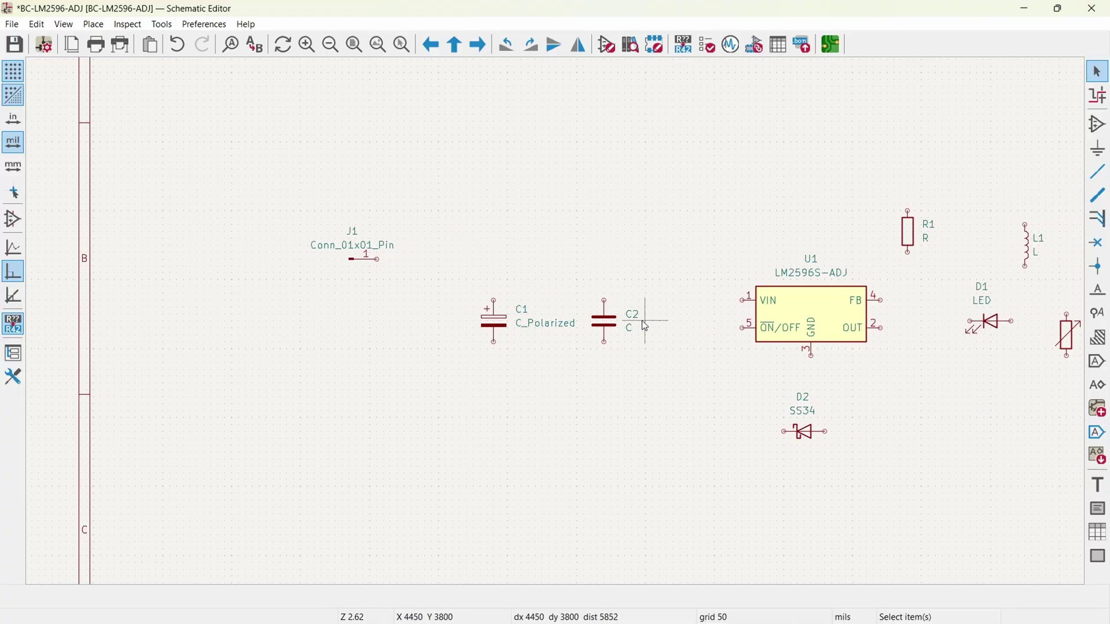
pyautogui.moveTo(681, 386); pyautogui.dragTo(595, 344, button='middle')
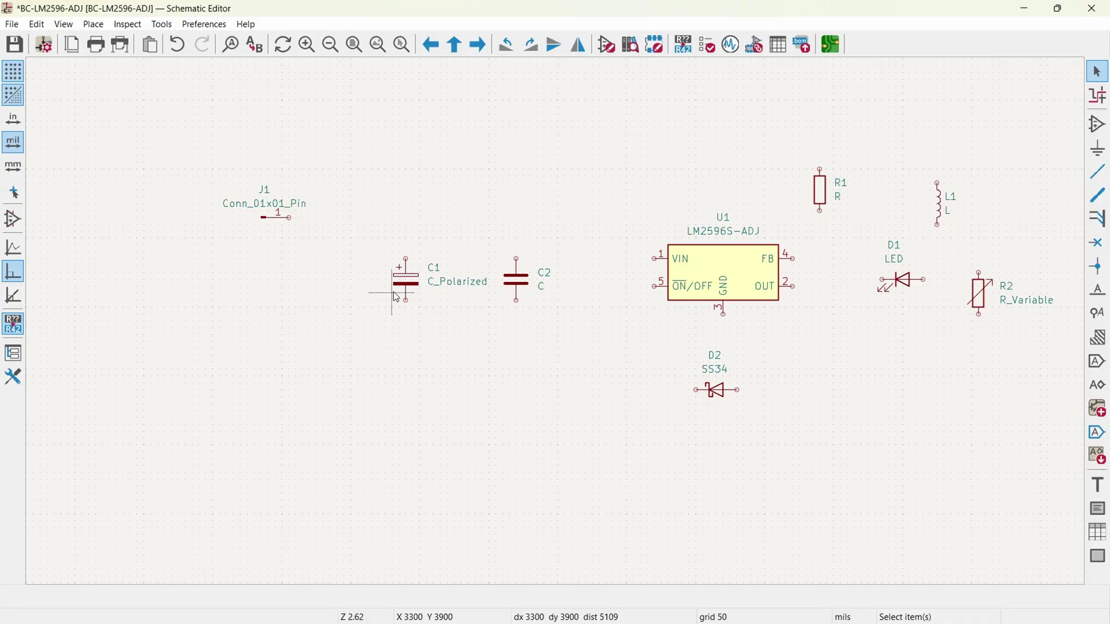
pyautogui.moveTo(371, 240); pyautogui.dragTo(445, 275)
pyautogui.moveTo(576, 348); pyautogui.dragTo(573, 349)
pyautogui.hotkey('ctrl', 'd')
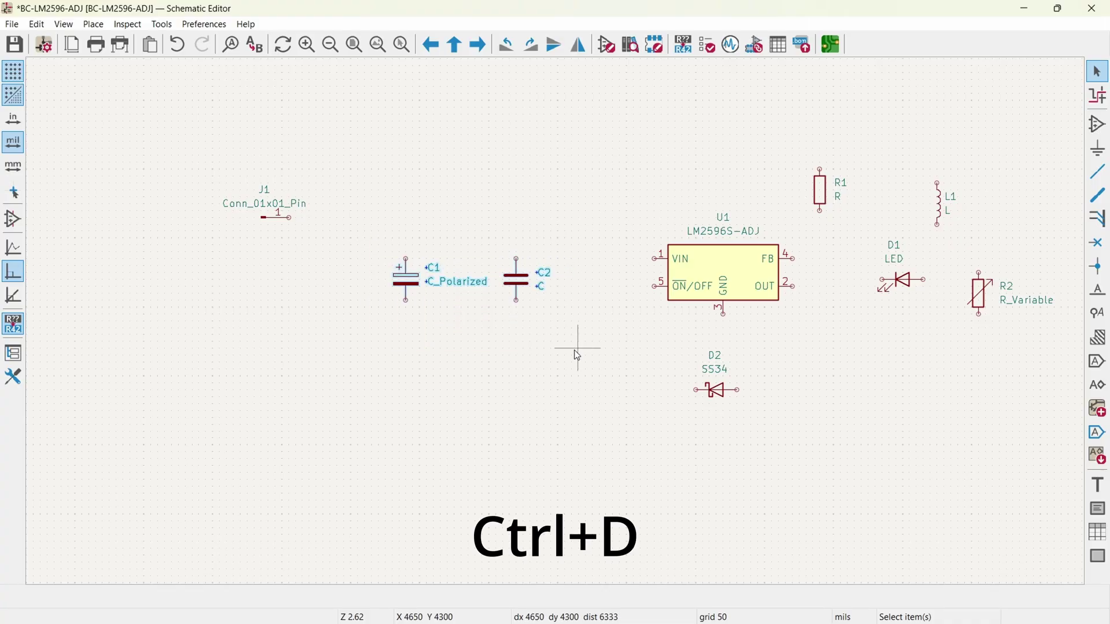
pyautogui.hotkey('ctrl', 'd')
pyautogui.moveTo(820, 384); pyautogui.dragTo(468, 397, button='middle')
pyautogui.click(876, 286)
# Duplicate resistor R1 and place the copy between R1 and inductor L1.
pyautogui.hscroll(-3, 817, 359)
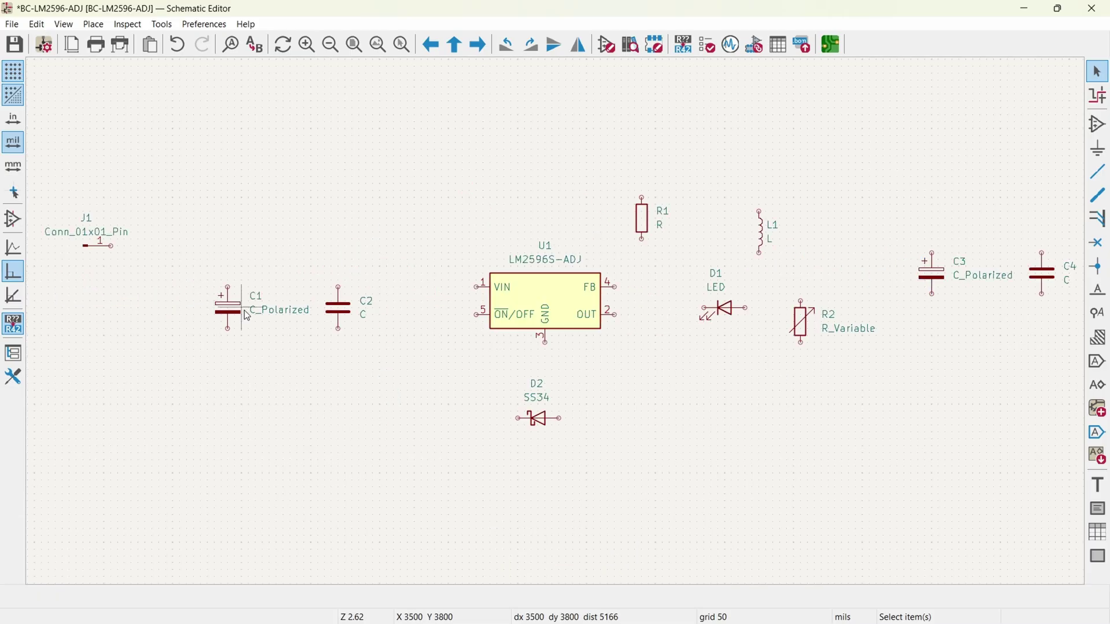
pyautogui.hscroll(2, 812, 324)
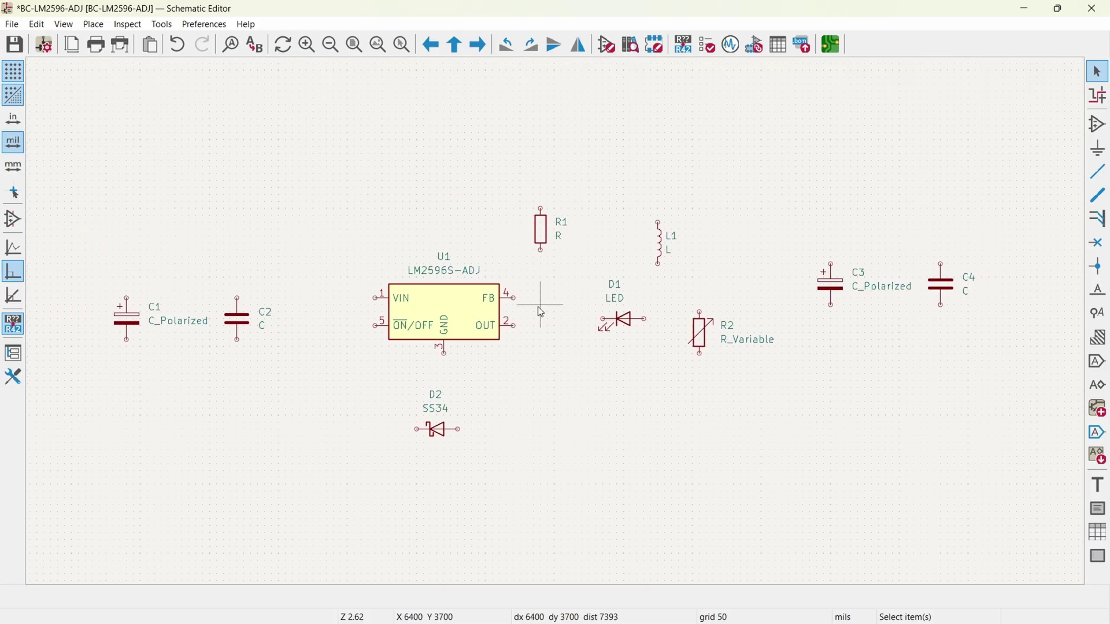
pyautogui.click(543, 237)
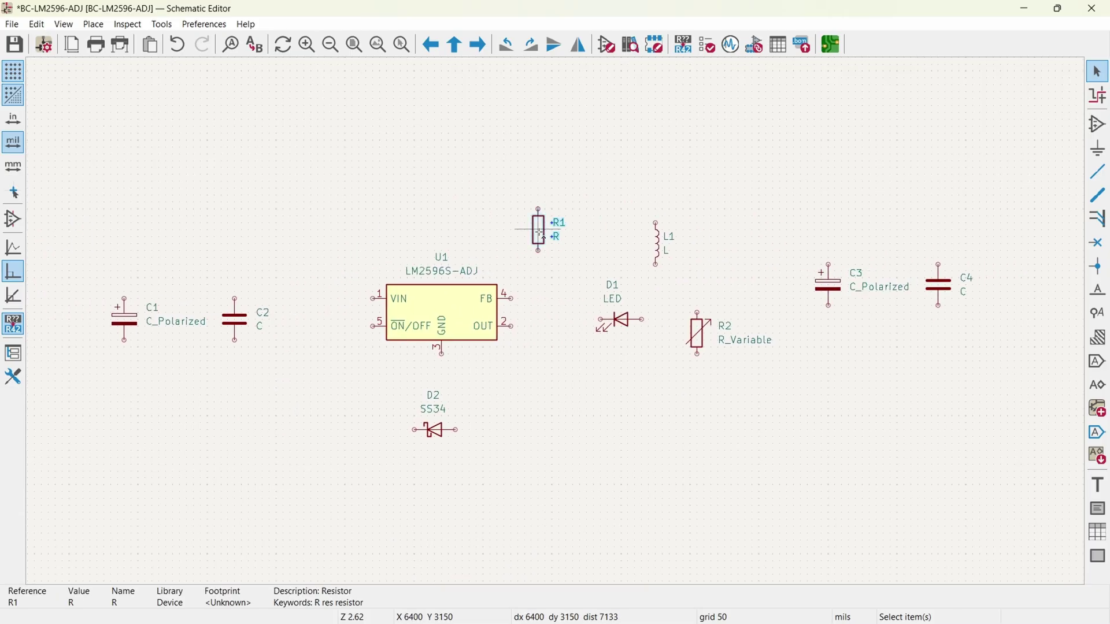
pyautogui.hotkey('ctrl', 'd')
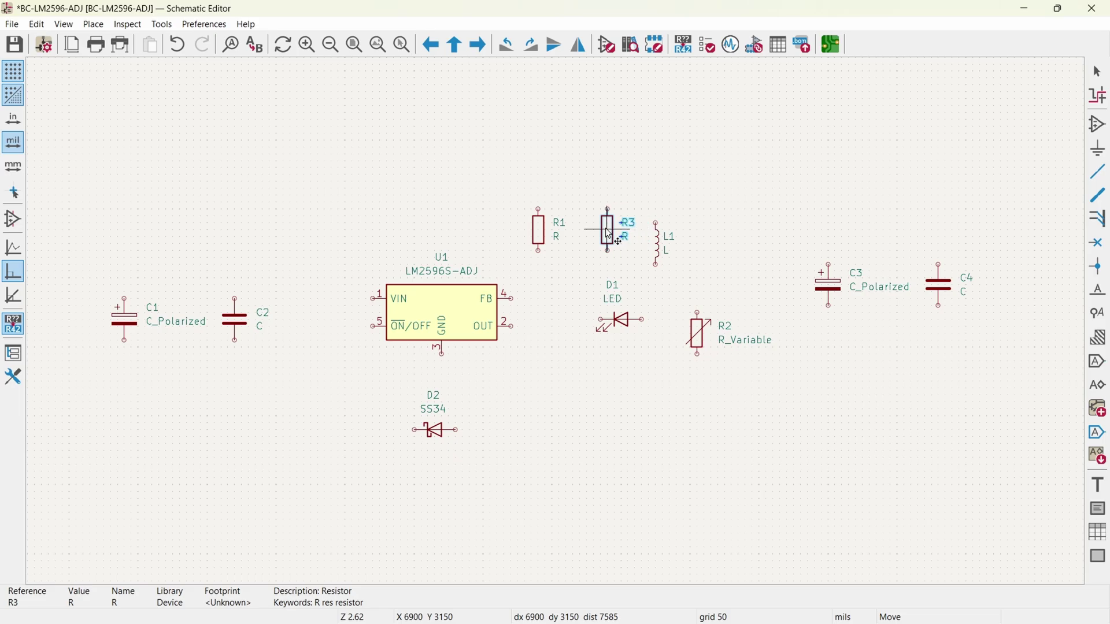
pyautogui.click(607, 234)
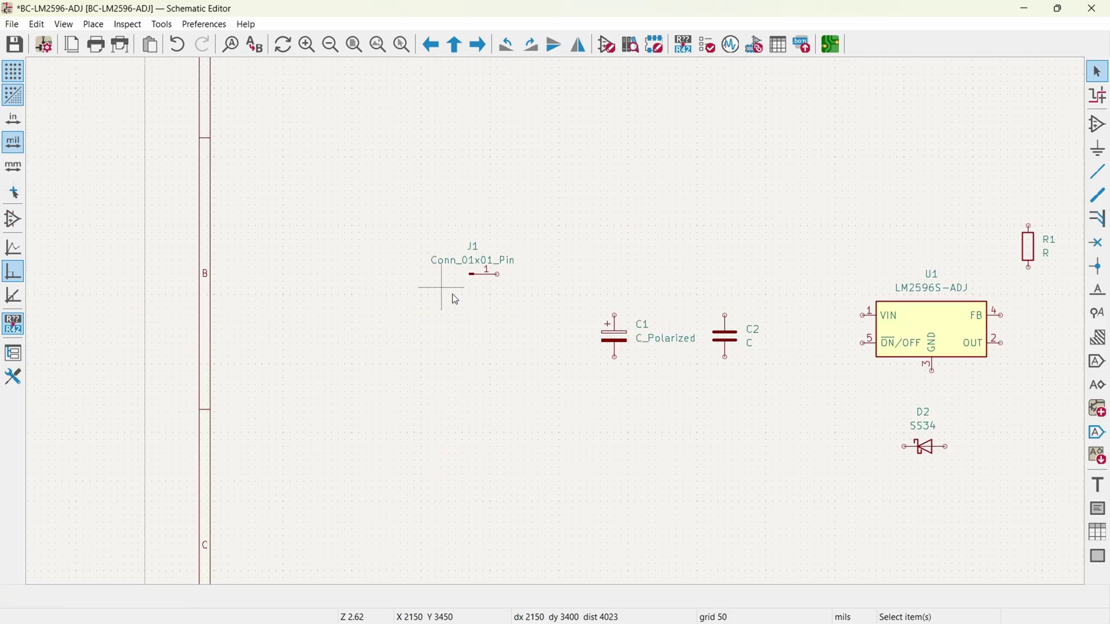
# Duplicate connector J1 three times, placing one copy below it and two stacked under capacitor C1.
pyautogui.click(469, 274)
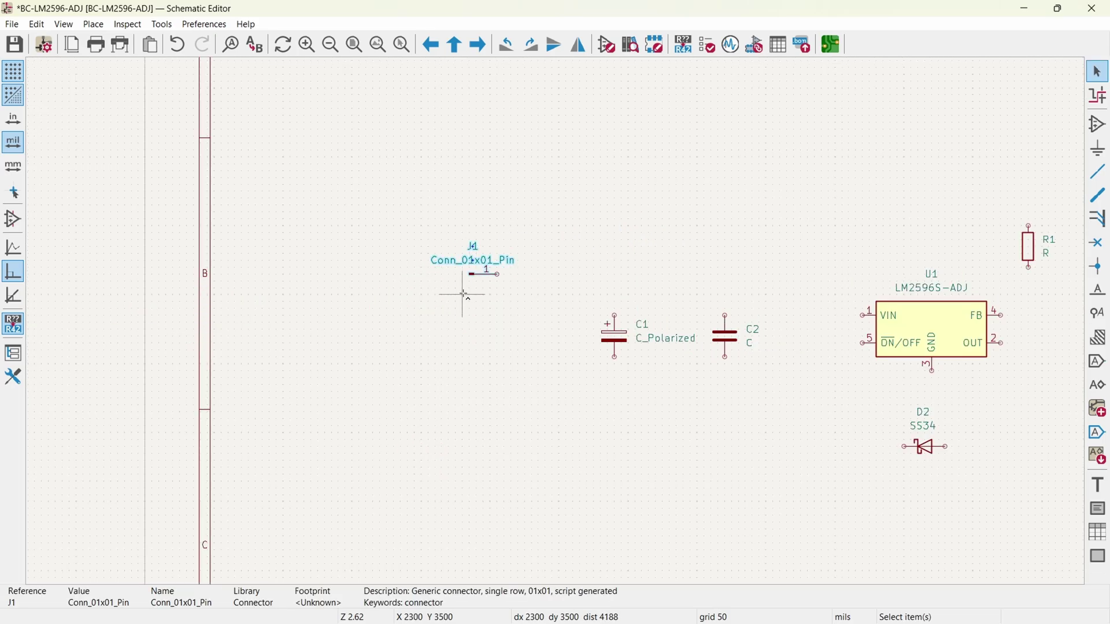
pyautogui.hotkey('ctrl', 'd')
pyautogui.click(478, 341)
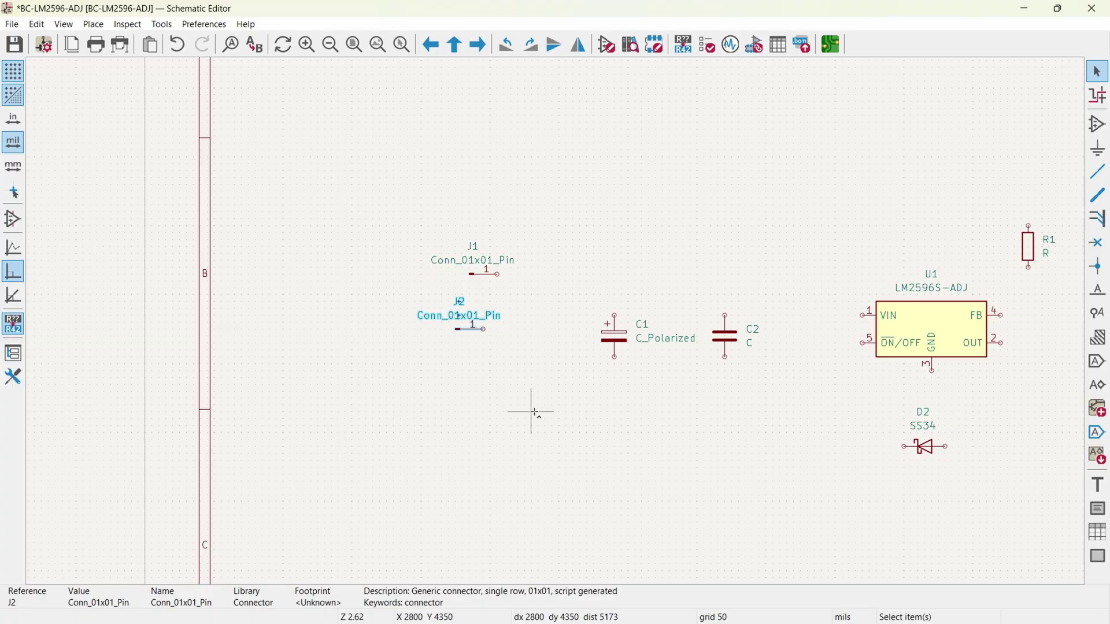
pyautogui.hotkey('ctrl', 'd')
pyautogui.click(631, 414)
pyautogui.hotkey('ctrl', 'd')
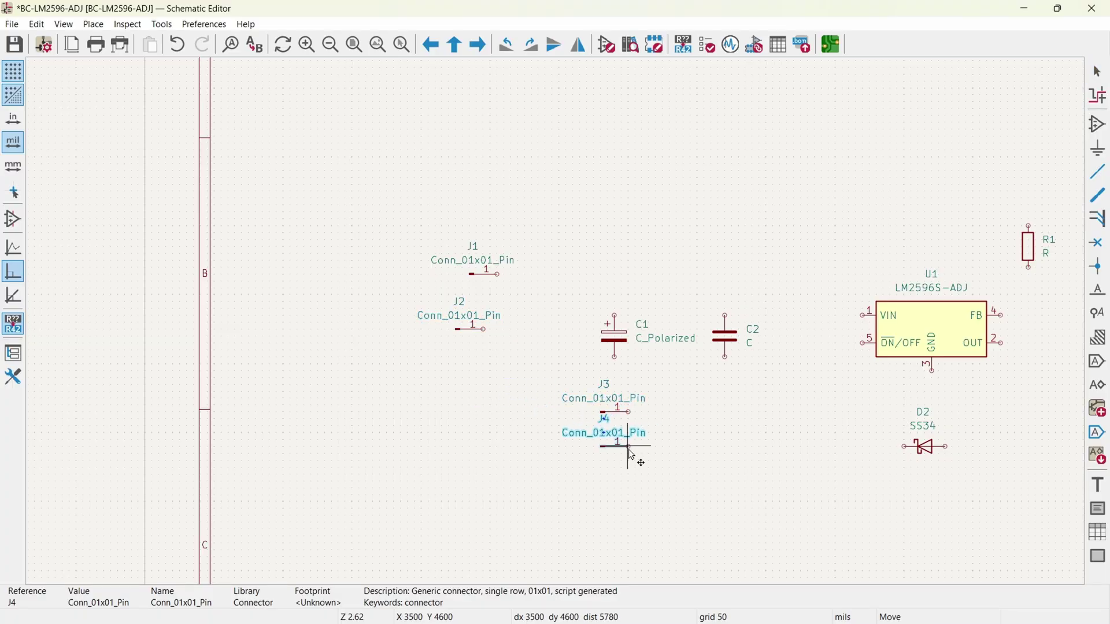
pyautogui.click(623, 455)
pyautogui.click(669, 471)
# Move the LM2596S-ADJ regulator closer to capacitor C2 and connectors J3 and J4 to the lower right on the output side.
pyautogui.scroll(-2, 760, 421)
pyautogui.scroll(1, 556, 335)
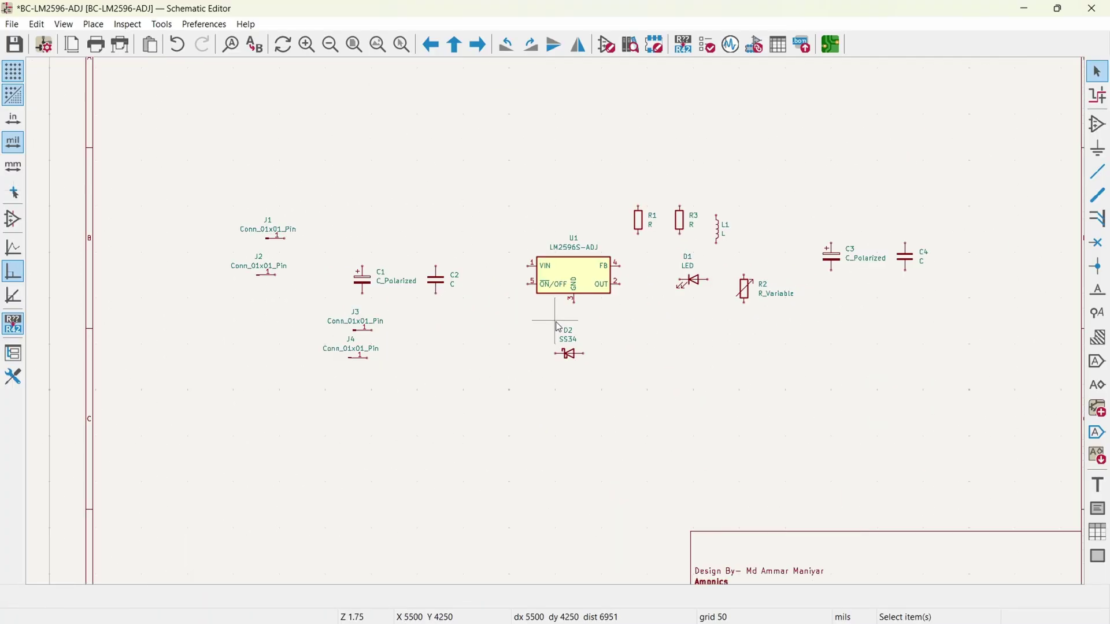
pyautogui.moveTo(560, 327); pyautogui.dragTo(485, 252, button='middle')
pyautogui.moveTo(591, 259); pyautogui.dragTo(608, 330, button='middle')
pyautogui.moveTo(409, 300); pyautogui.dragTo(364, 252, button='middle')
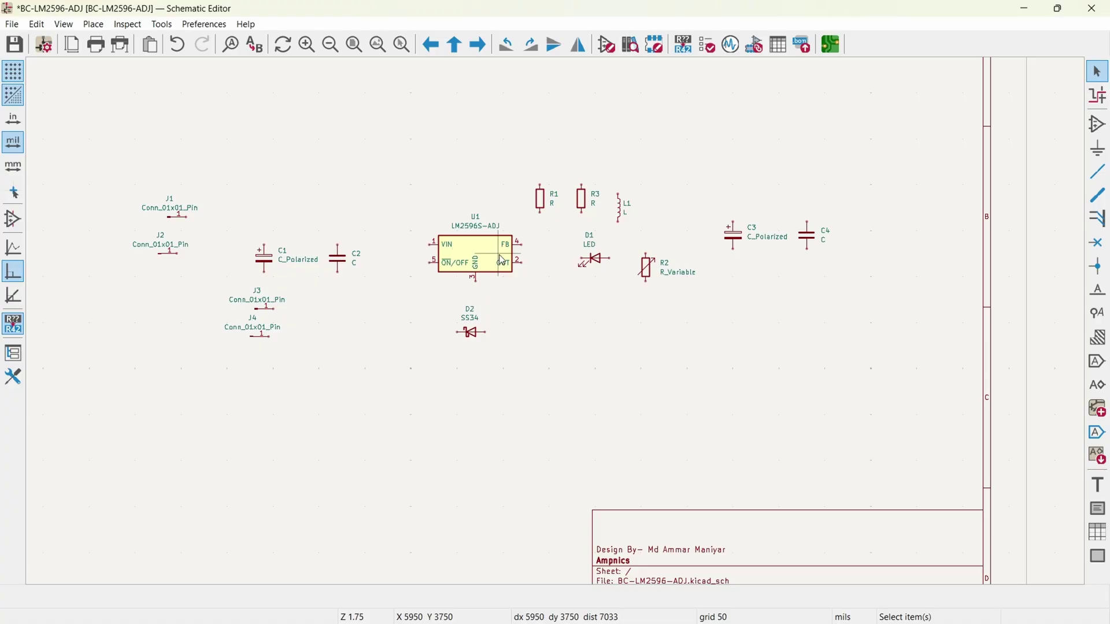
pyautogui.click(479, 262)
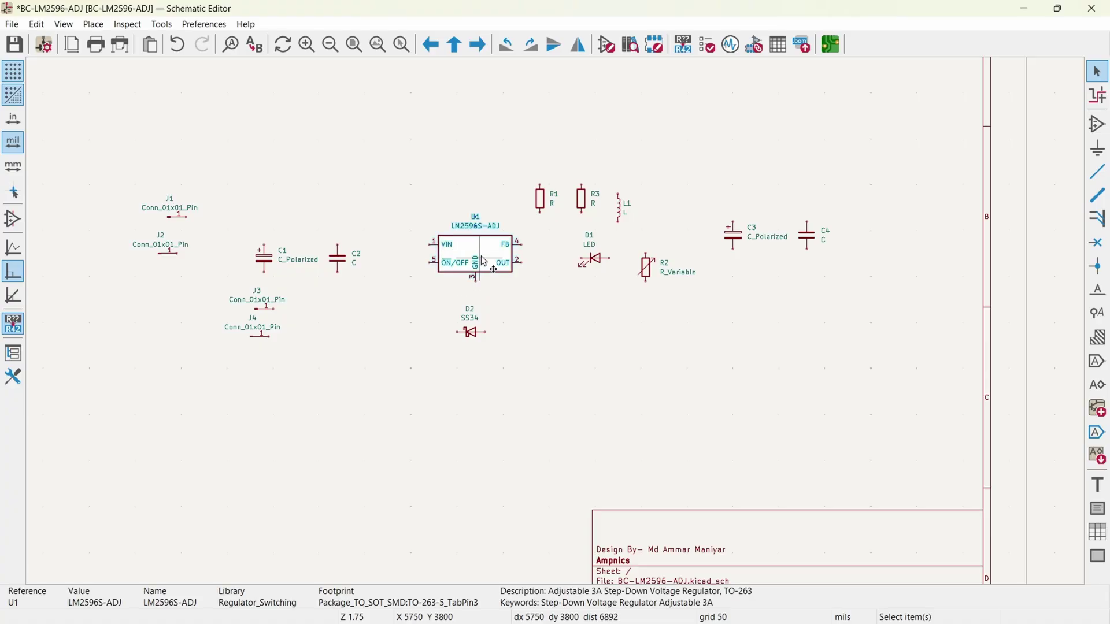
pyautogui.moveTo(484, 262); pyautogui.dragTo(434, 279)
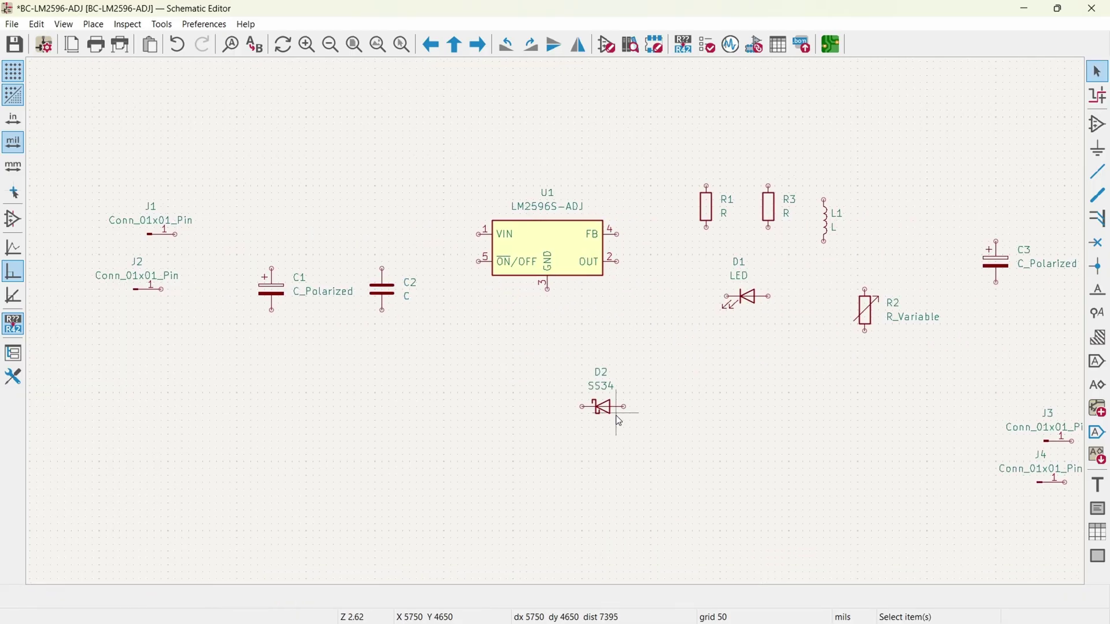
# Rotate diode D2 upright to the lower right of the regulator and lay inductor L1 horizontally in line with the OUT pin.
pyautogui.moveTo(603, 406); pyautogui.dragTo(687, 319)
pyautogui.press('r')
pyautogui.moveTo(769, 262); pyautogui.dragTo(708, 304)
# Arrange the output parts in order: C3 and C4, R2 stacked above R3, and R1 above the upright LED D1.
pyautogui.moveTo(948, 309); pyautogui.dragTo(788, 370)
pyautogui.moveTo(532, 183); pyautogui.dragTo(766, 354)
pyautogui.moveTo(676, 247); pyautogui.dragTo(802, 399)
pyautogui.moveTo(416, 239); pyautogui.dragTo(802, 329)
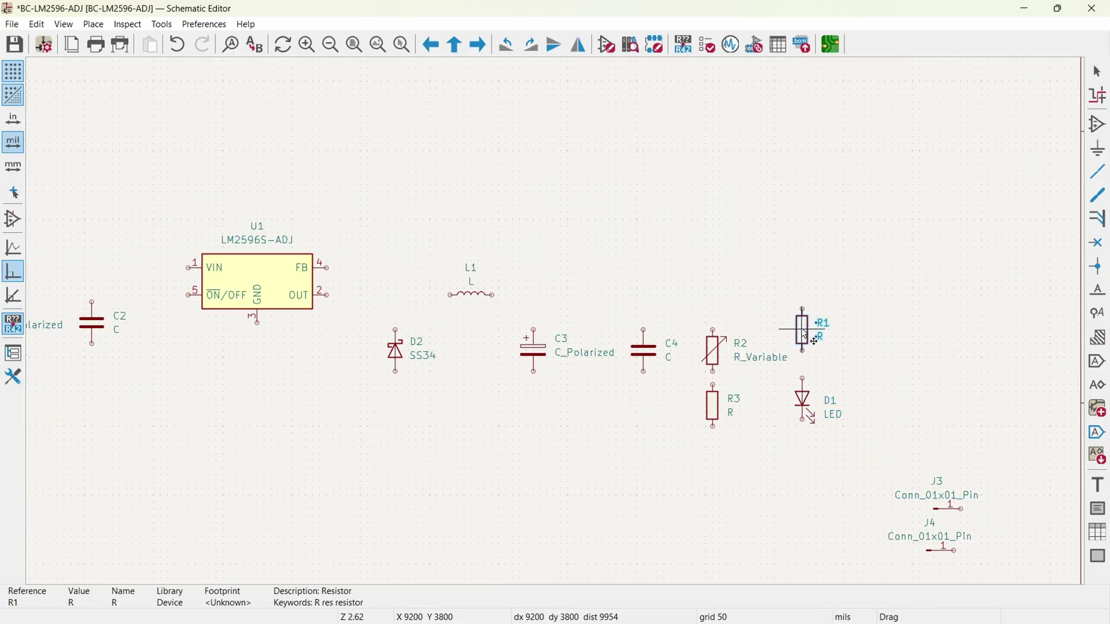
# Set J3 above J4 facing the output parts, tighten the output spacing, and set J1 level with VIN with J2 well below.
pyautogui.moveTo(922, 433); pyautogui.dragTo(854, 220)
pyautogui.moveTo(918, 474); pyautogui.dragTo(856, 365)
pyautogui.moveTo(621, 277); pyautogui.dragTo(746, 330, button='middle')
pyautogui.moveTo(745, 330); pyautogui.dragTo(682, 330)
pyautogui.moveTo(431, 323); pyautogui.dragTo(445, 323)
pyautogui.moveTo(739, 289); pyautogui.dragTo(740, 302)
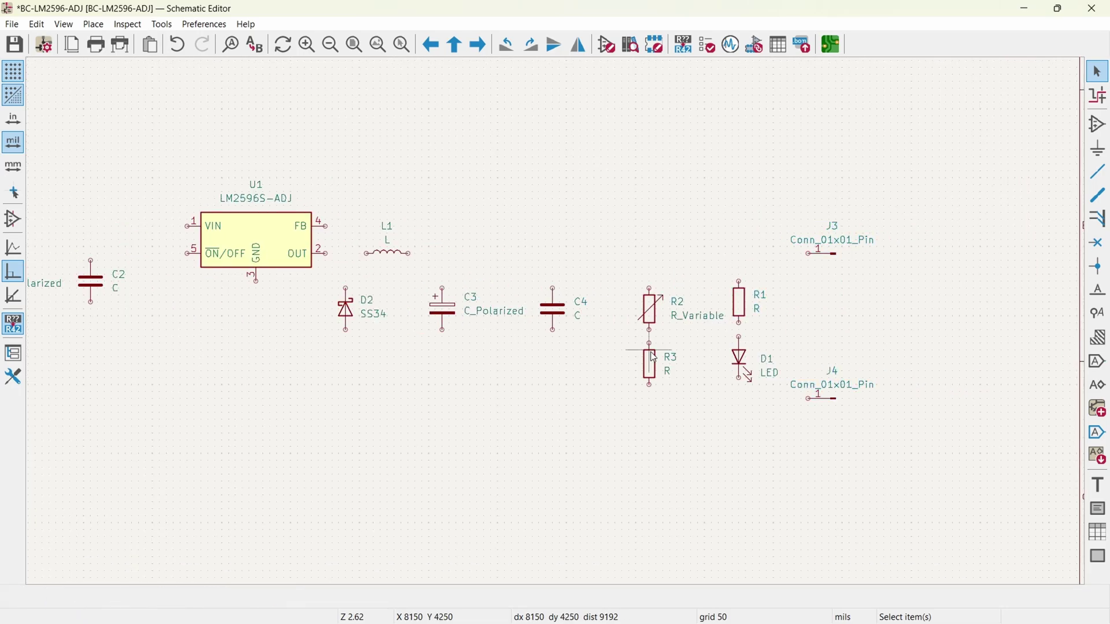
pyautogui.scroll(-2, 651, 356)
pyautogui.moveTo(403, 373); pyautogui.dragTo(521, 387, button='middle')
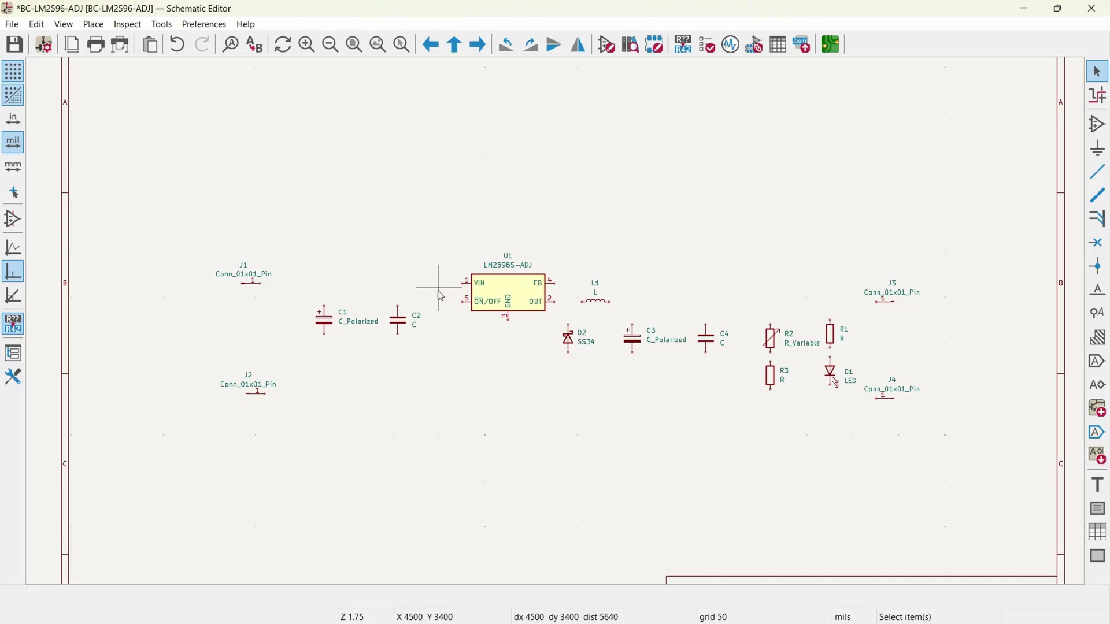
# Wire the regulator's VIN pin straight to connector J1.
pyautogui.scroll(5, 404, 306)
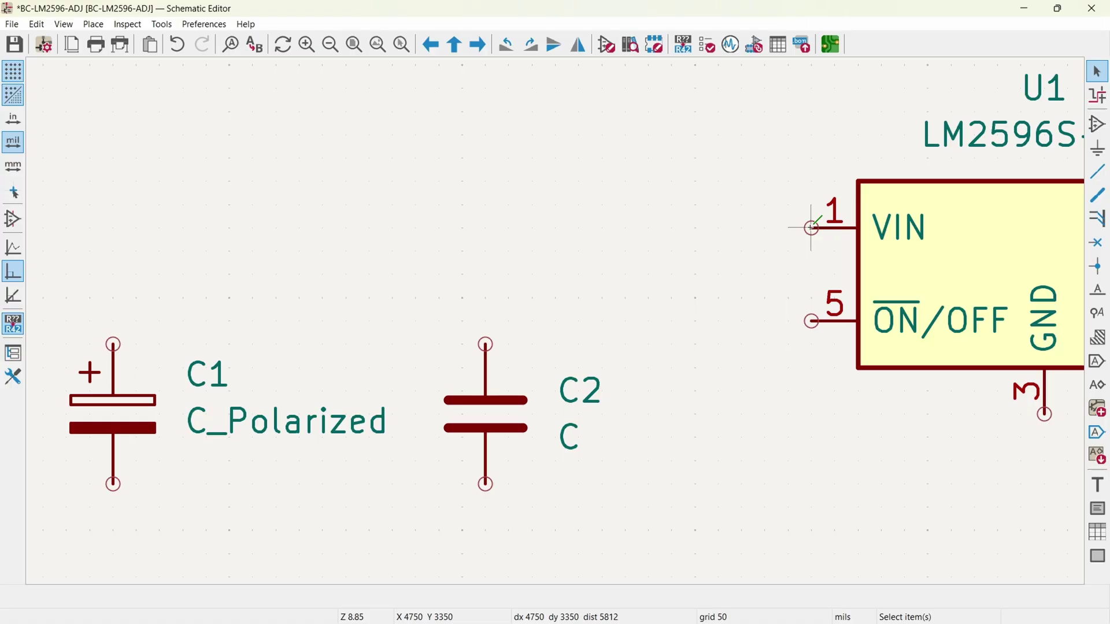
pyautogui.press('w')
pyautogui.scroll(-3, 227, 210)
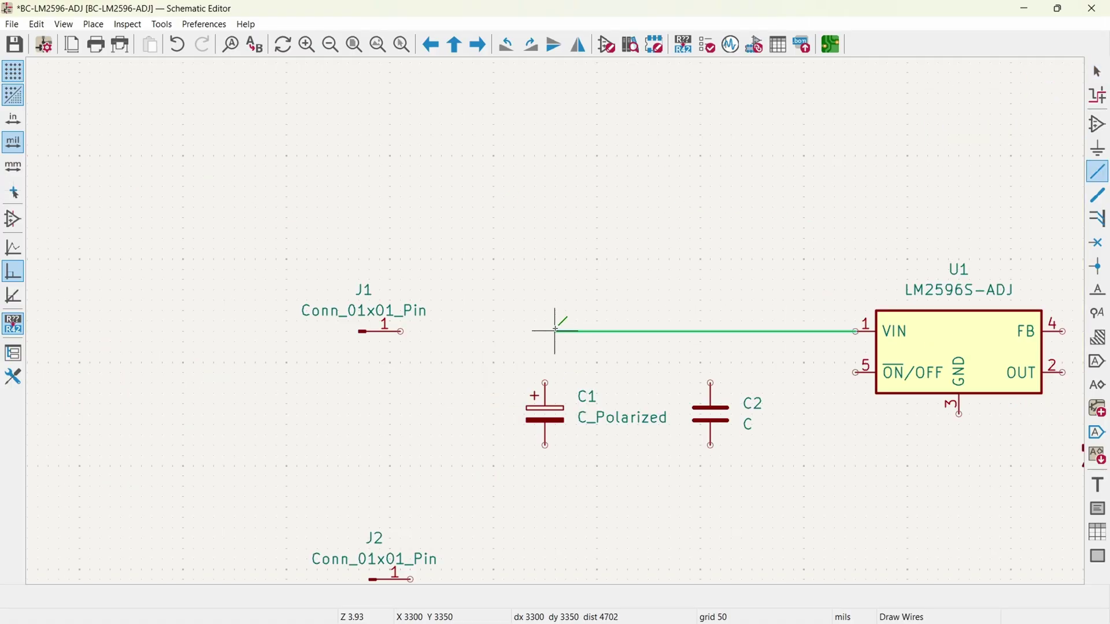
pyautogui.click(392, 334)
pyautogui.press('Escape')
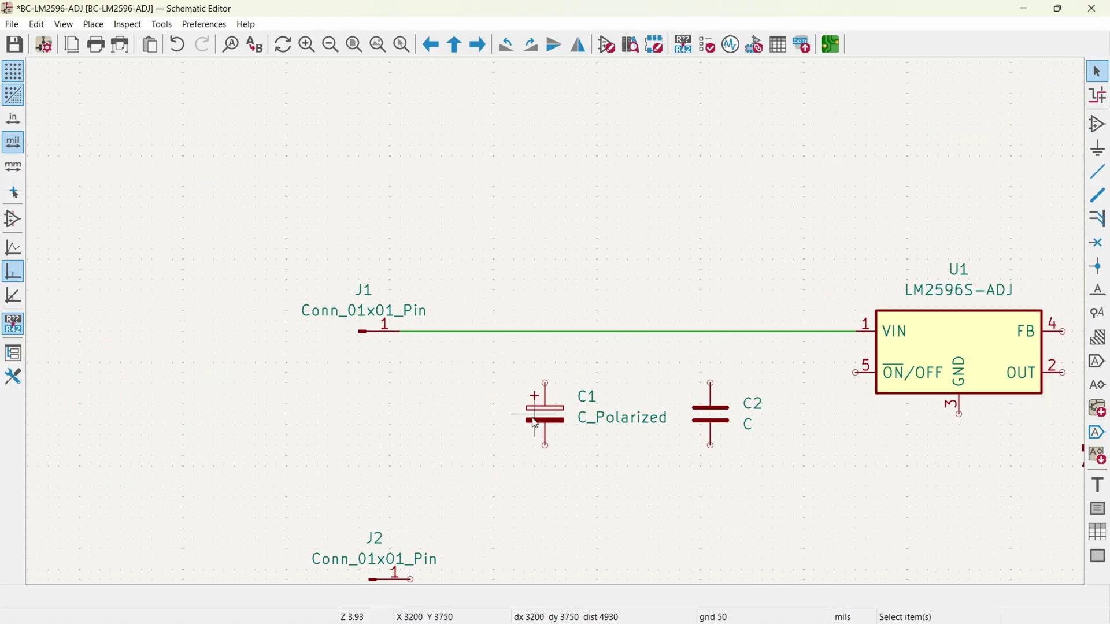
pyautogui.scroll(-2, 749, 388)
pyautogui.moveTo(626, 354); pyautogui.dragTo(468, 348, button='middle')
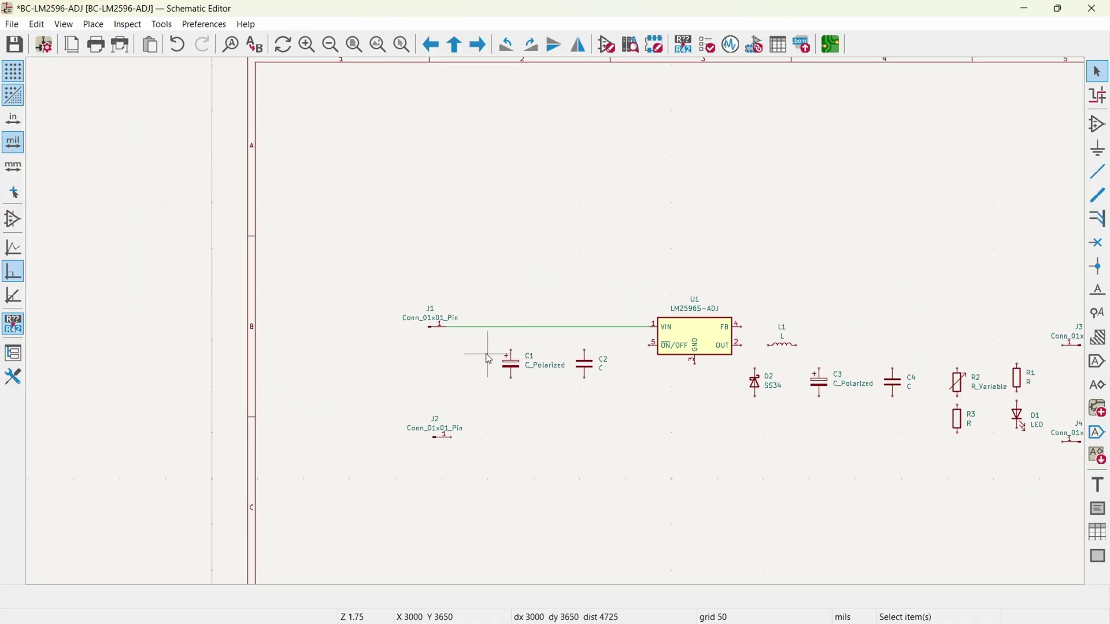
# Start wiring the remaining schematic components around the regulator.
pyautogui.moveTo(692, 385); pyautogui.dragTo(643, 397, button='middle')
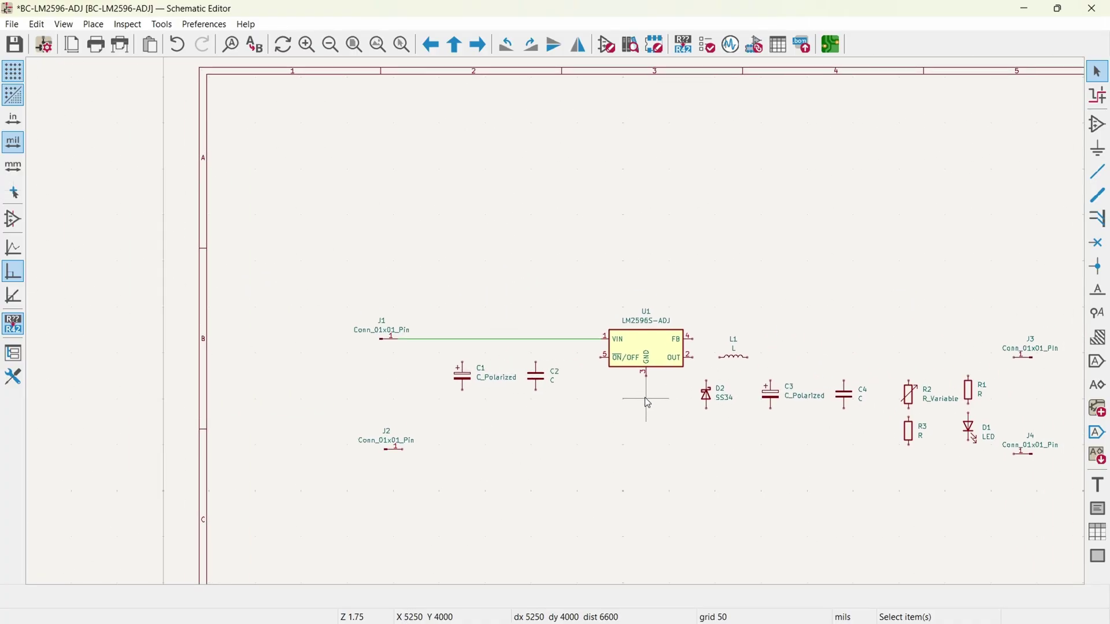
pyautogui.scroll(2, 643, 397)
pyautogui.press('w')
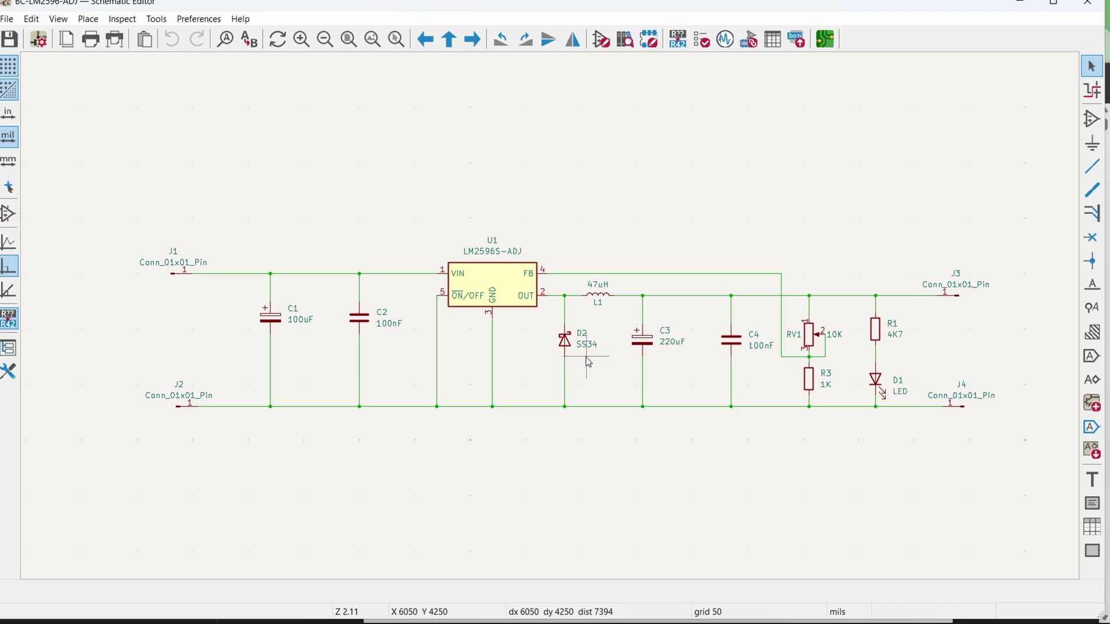
# Review the wired schematic and C1's value field, and examine the typical application circuit in the LM2596 datasheet in the browser.
pyautogui.moveTo(586, 356); pyautogui.dragTo(562, 364, button='middle')
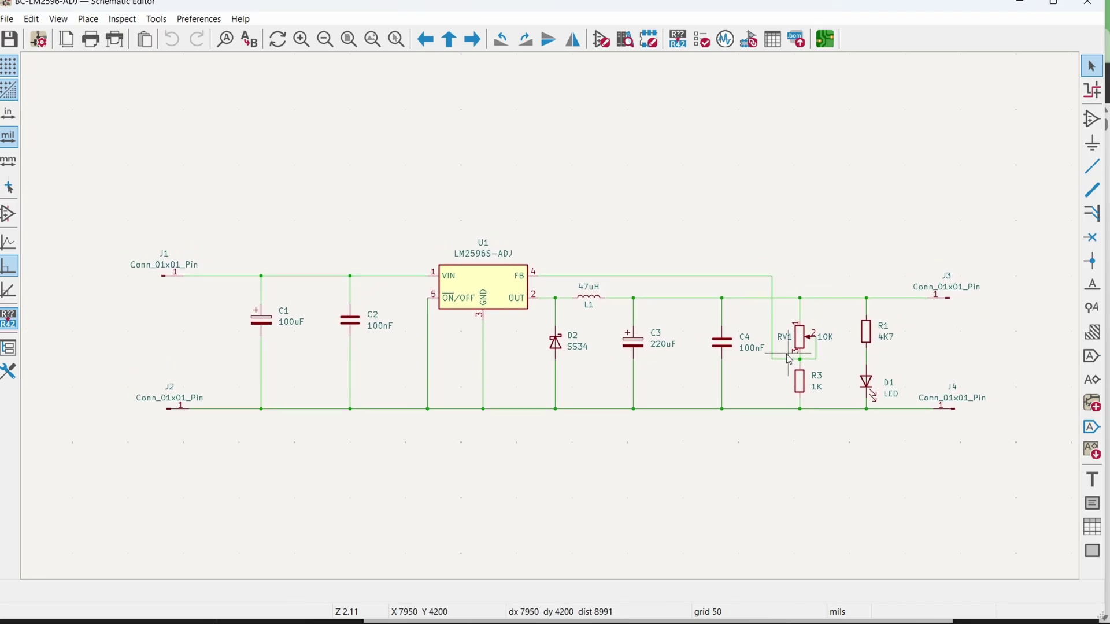
pyautogui.doubleClick(288, 324)
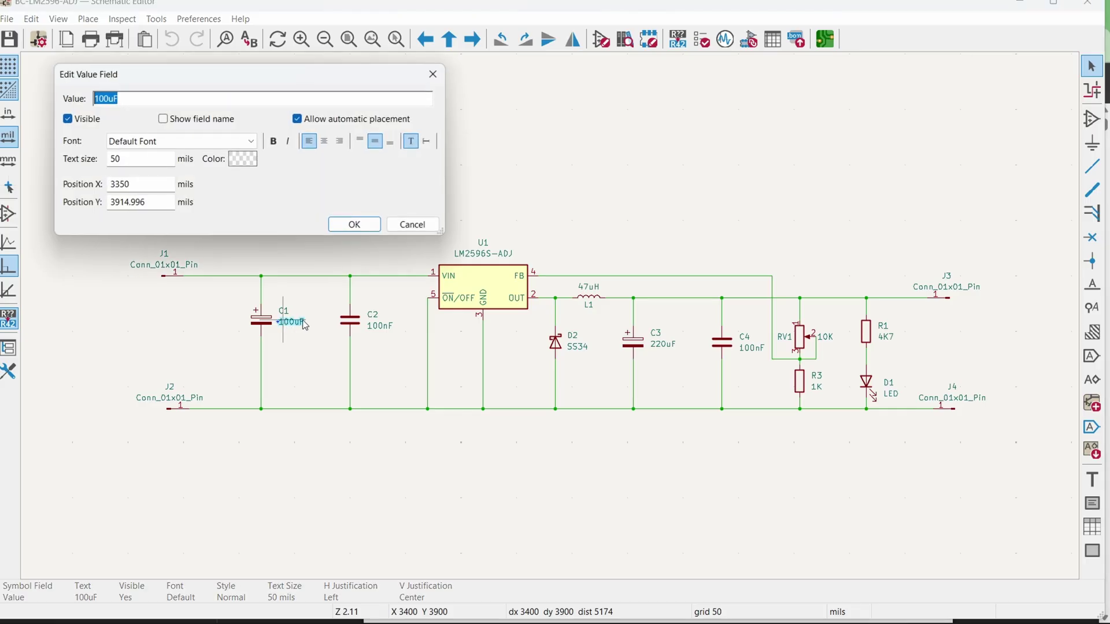
pyautogui.click(411, 224)
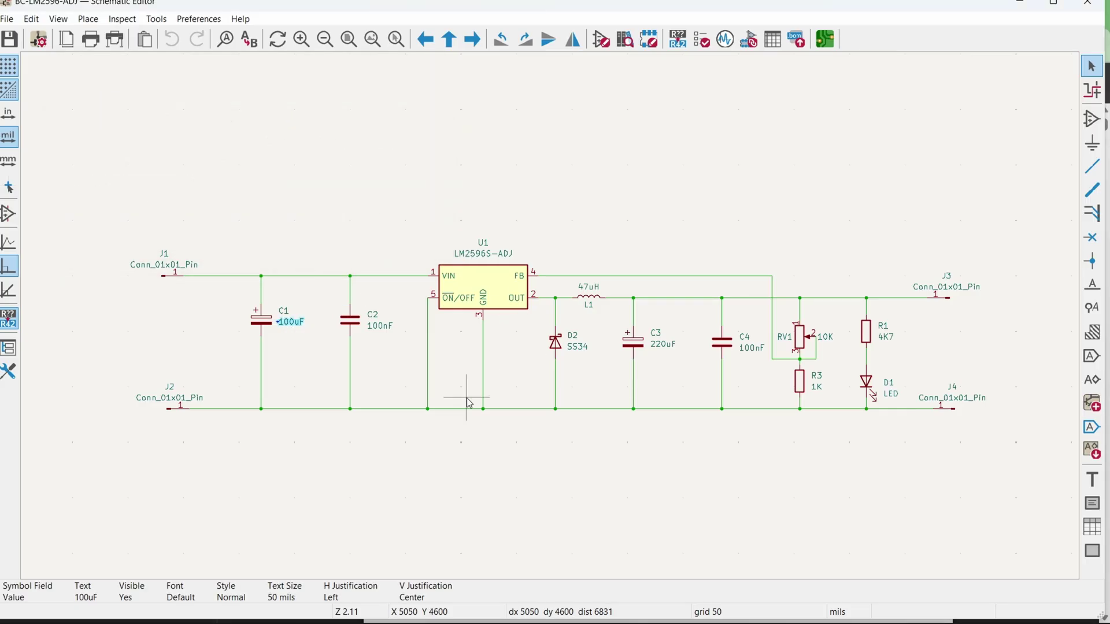
pyautogui.moveTo(493, 361); pyautogui.dragTo(613, 366, button='middle')
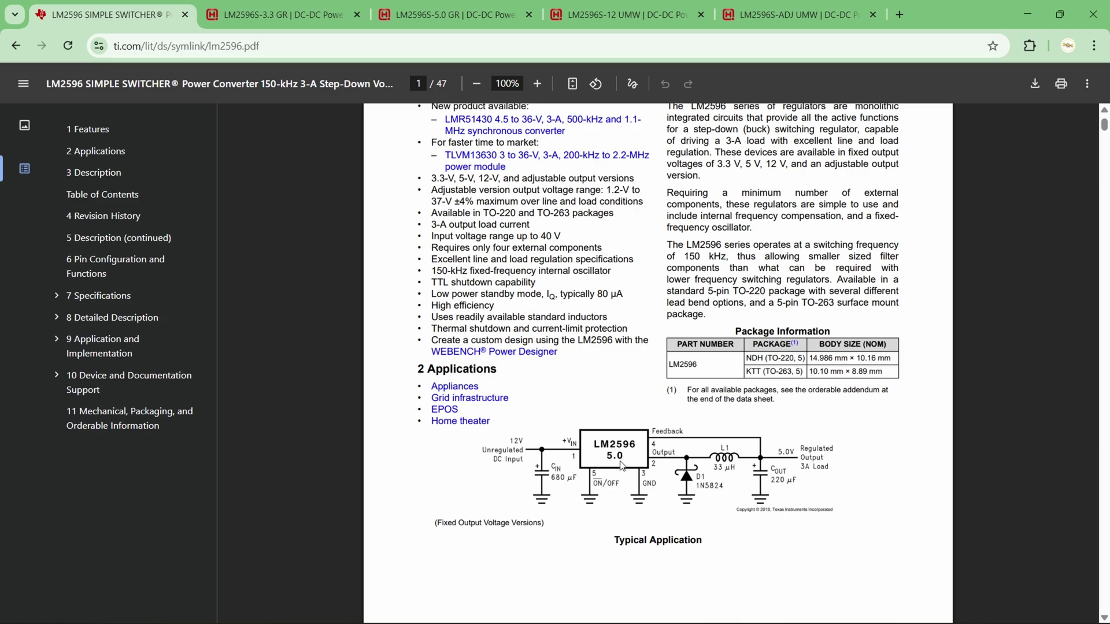
pyautogui.moveTo(434, 178); pyautogui.dragTo(455, 178)
pyautogui.hotkey('alt', 'Tab')
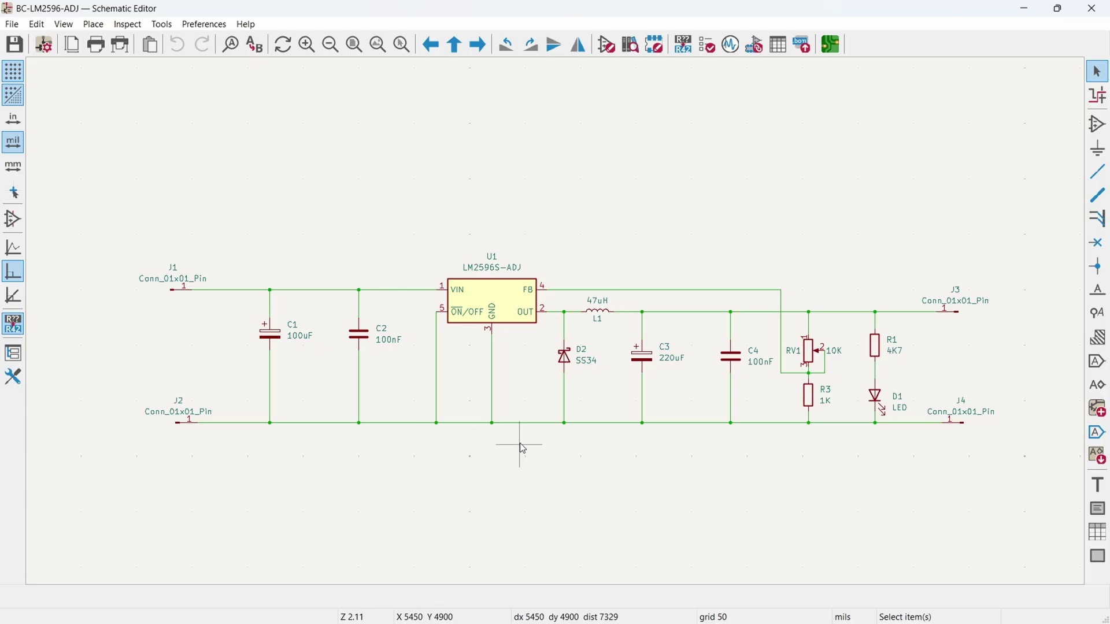
# Place a GND power symbol on the lower rail directly below the regulator's GND pin.
pyautogui.click(1098, 149)
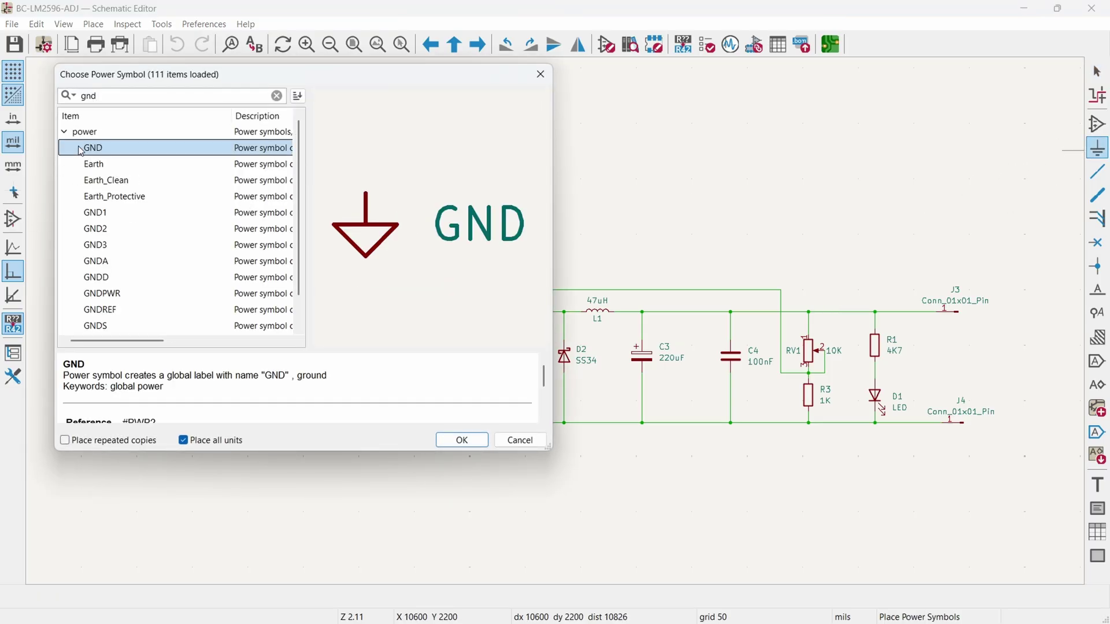
pyautogui.doubleClick(80, 149)
pyautogui.click(493, 430)
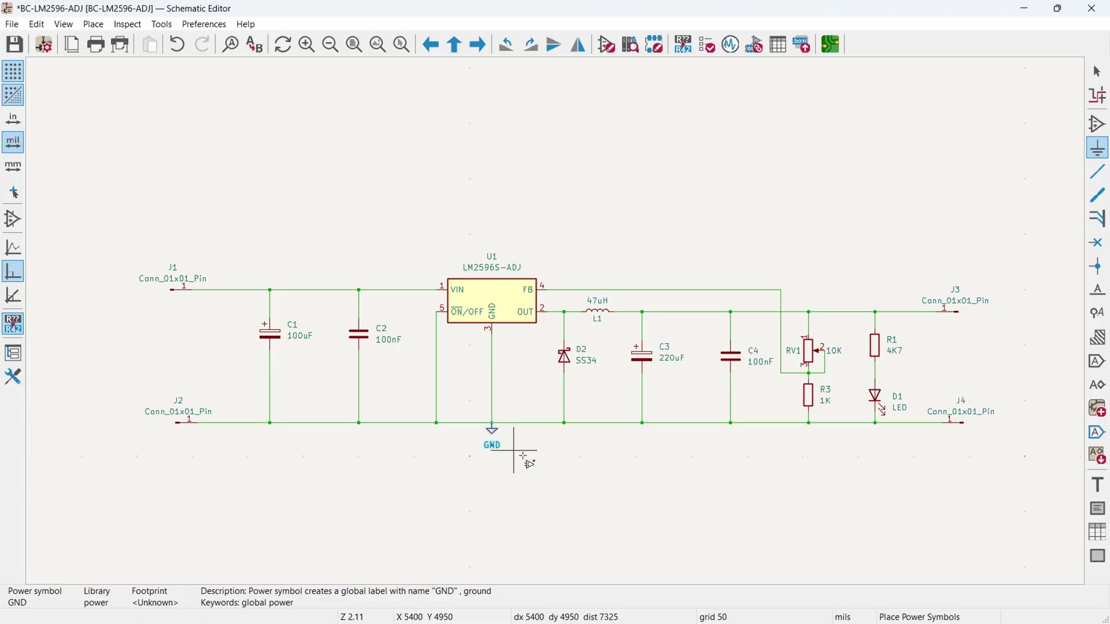
pyautogui.moveTo(611, 226); pyautogui.dragTo(578, 242, button='middle')
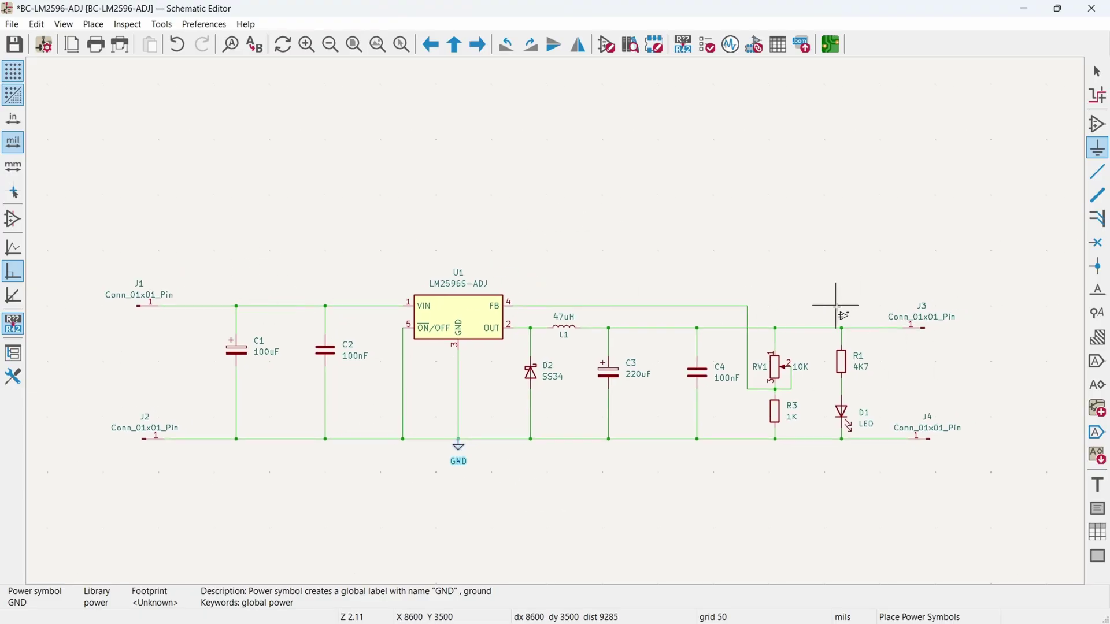
pyautogui.press('Escape')
# Add a net label named VIN to the input rail at the junction above C1.
pyautogui.moveTo(581, 290); pyautogui.dragTo(622, 265, button='middle')
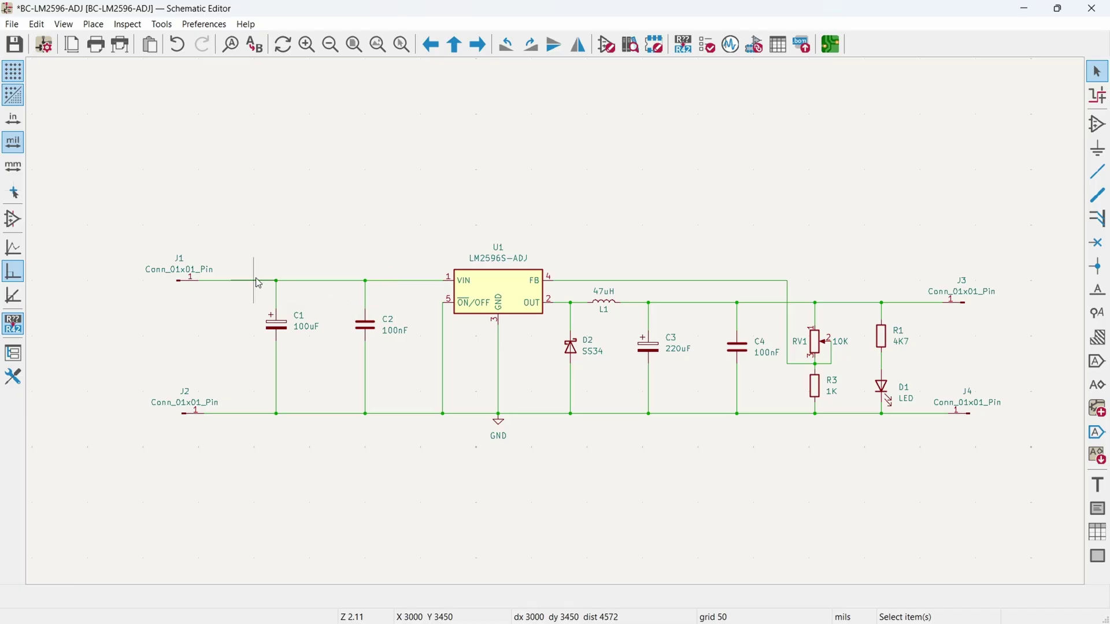
pyautogui.click(1098, 292)
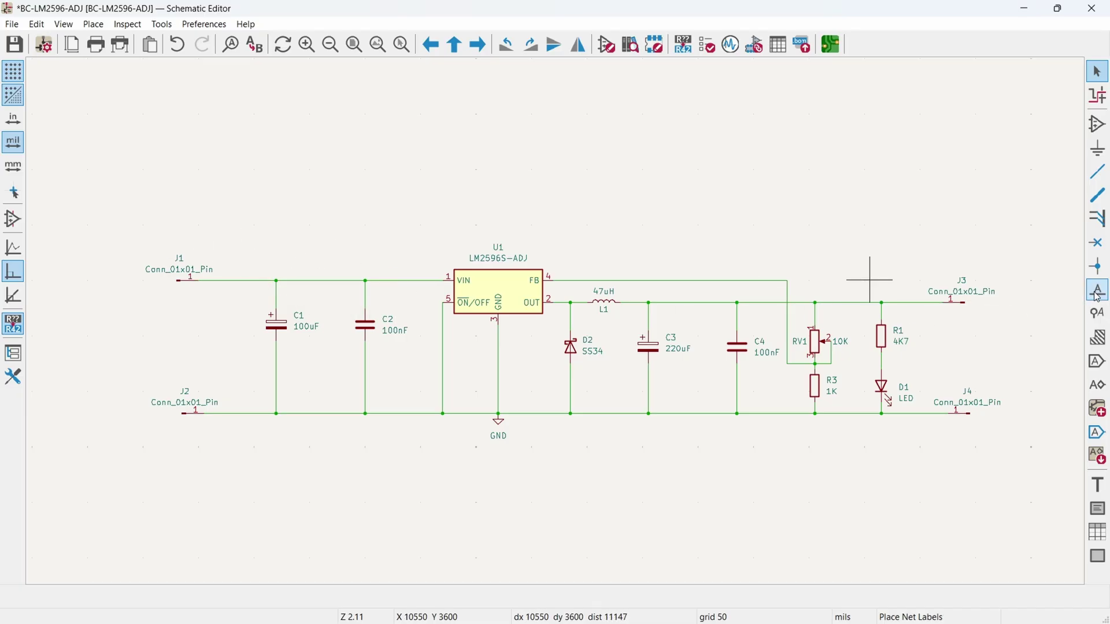
pyautogui.click(870, 280)
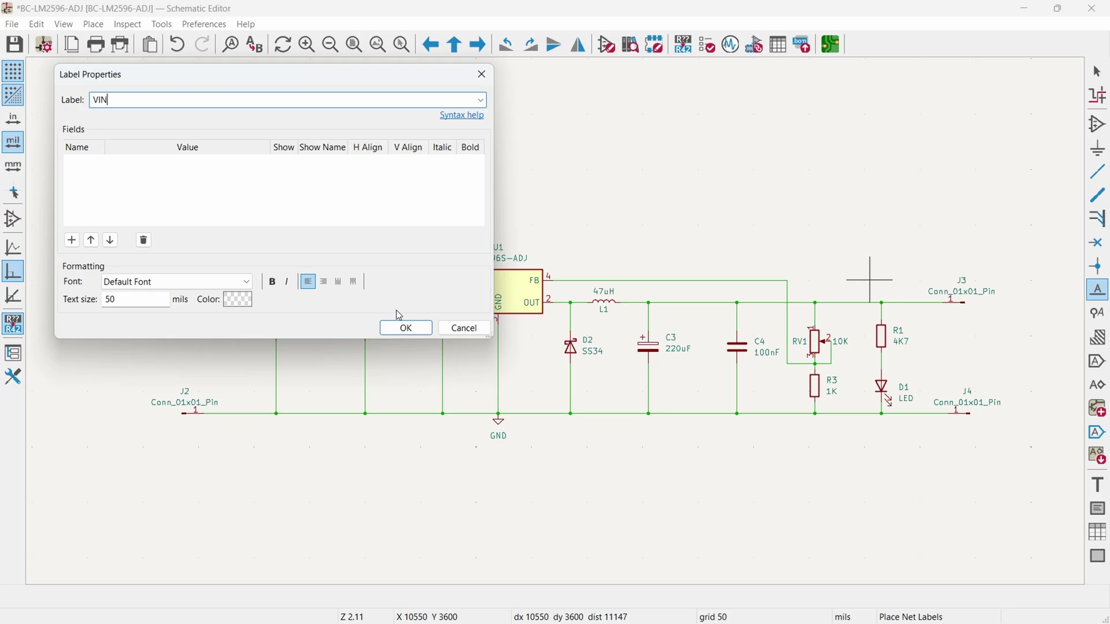
pyautogui.click(406, 328)
pyautogui.scroll(5, 255, 310)
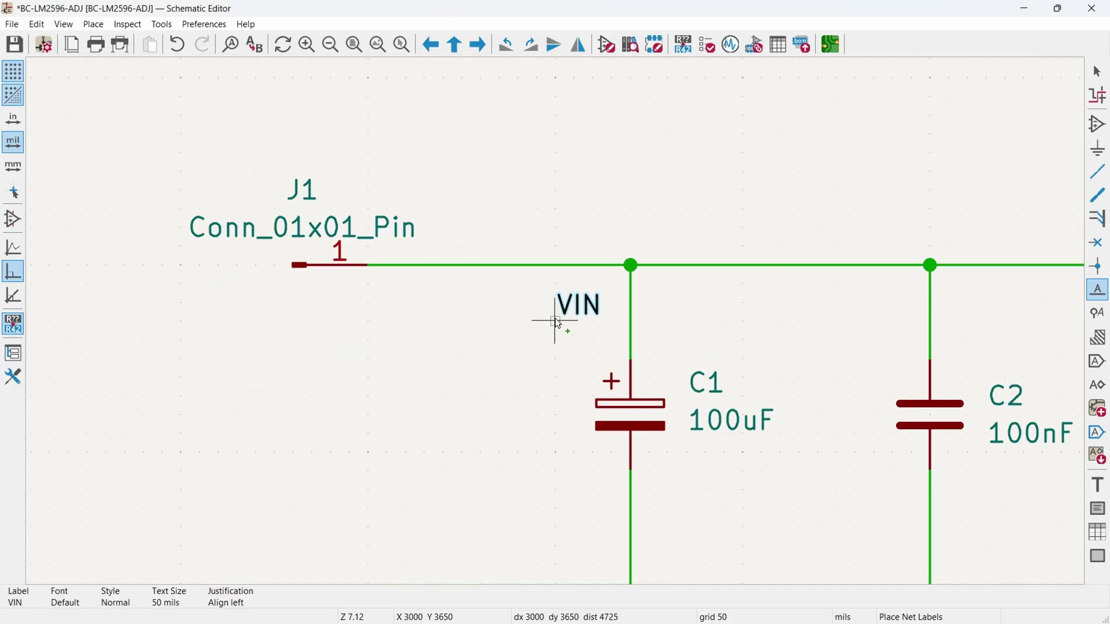
pyautogui.click(632, 265)
pyautogui.scroll(-10, 769, 249)
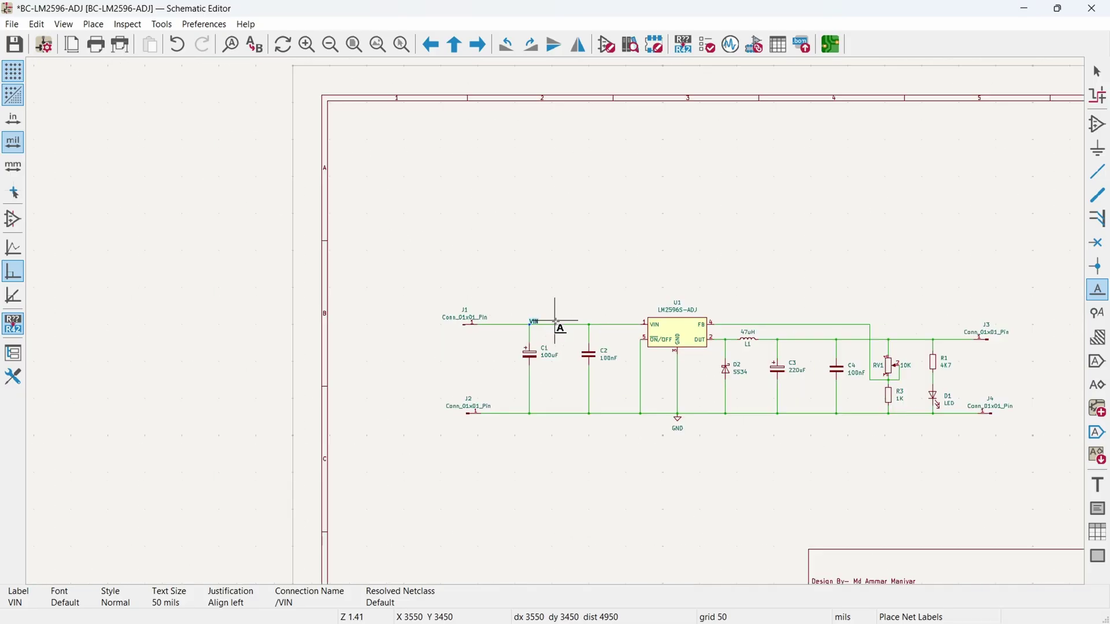
pyautogui.scroll(6, 699, 341)
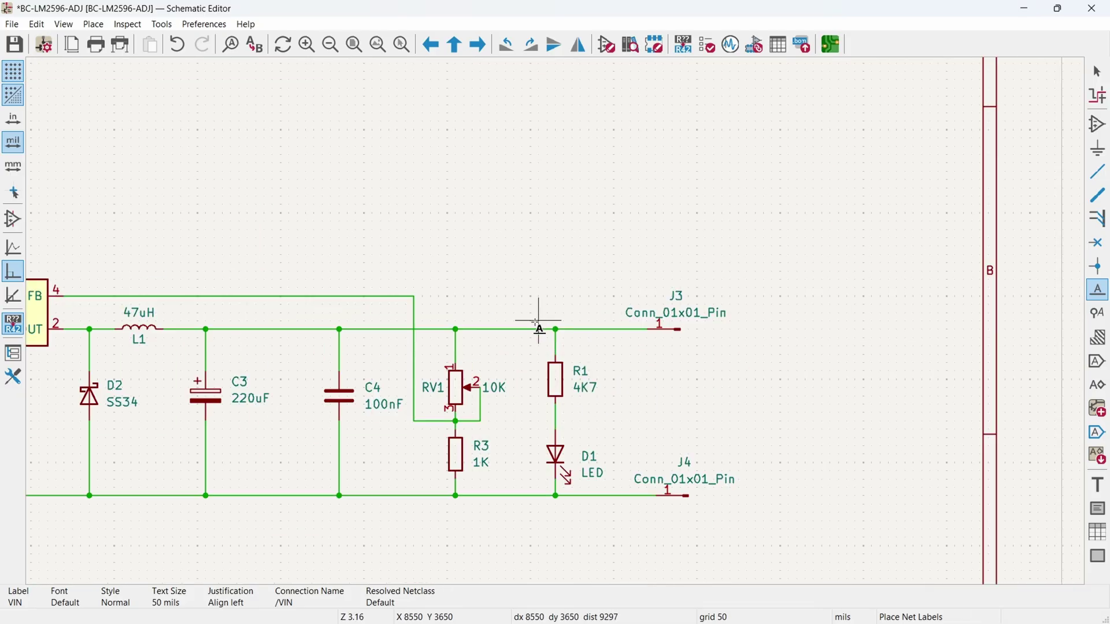
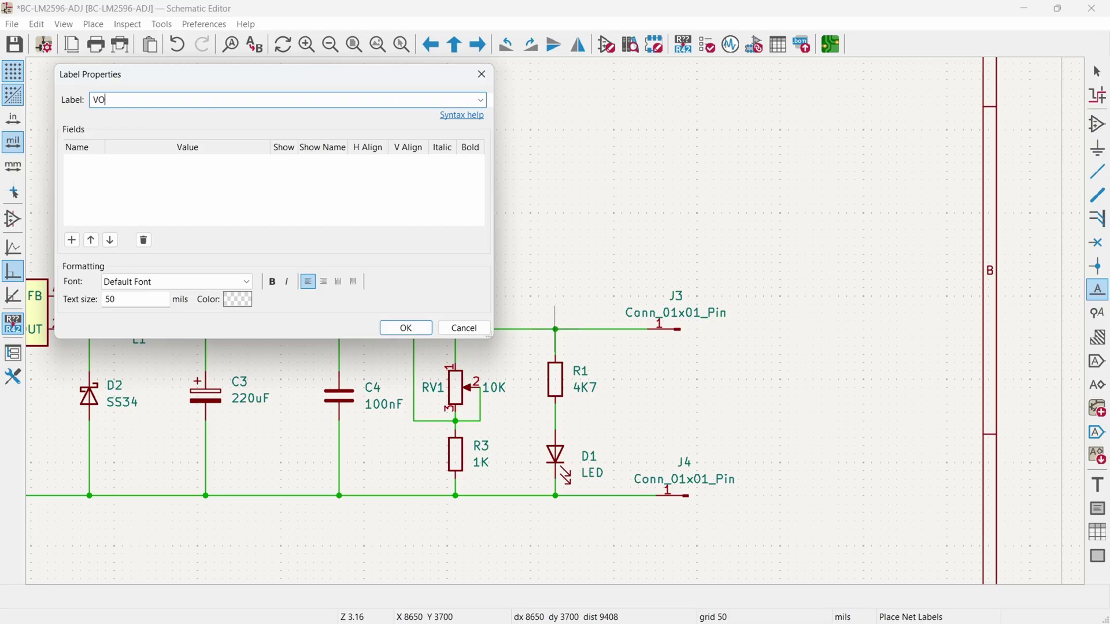
# Place a net label named VOUT on the output rail at the junction above R1 and save the schematic.
pyautogui.press('Return')
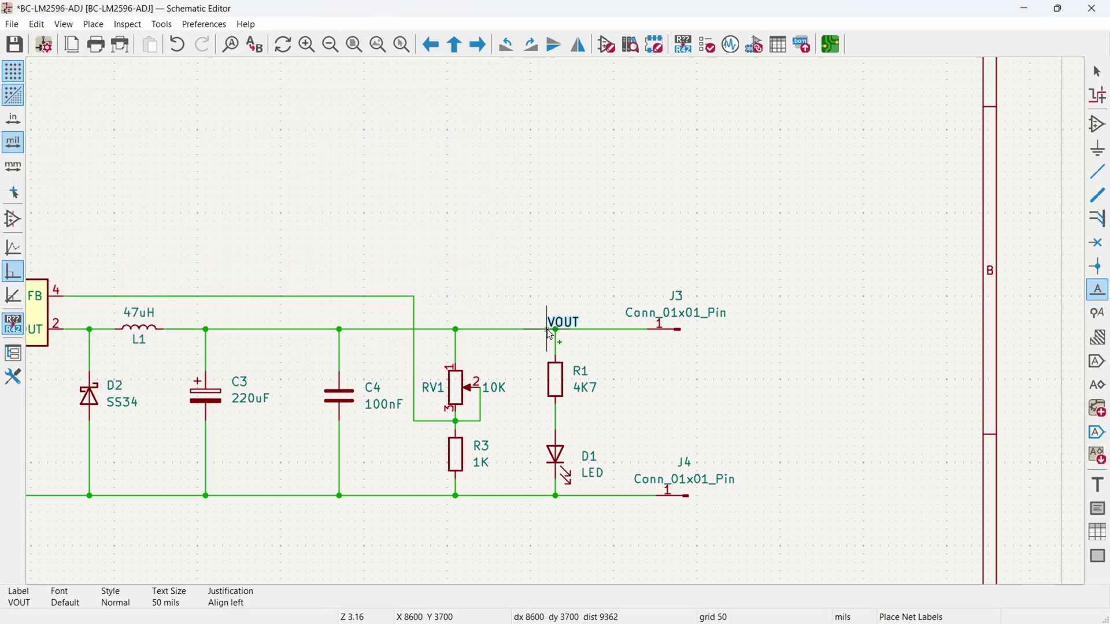
pyautogui.click(559, 330)
pyautogui.press('Escape')
pyautogui.scroll(-3, 522, 313)
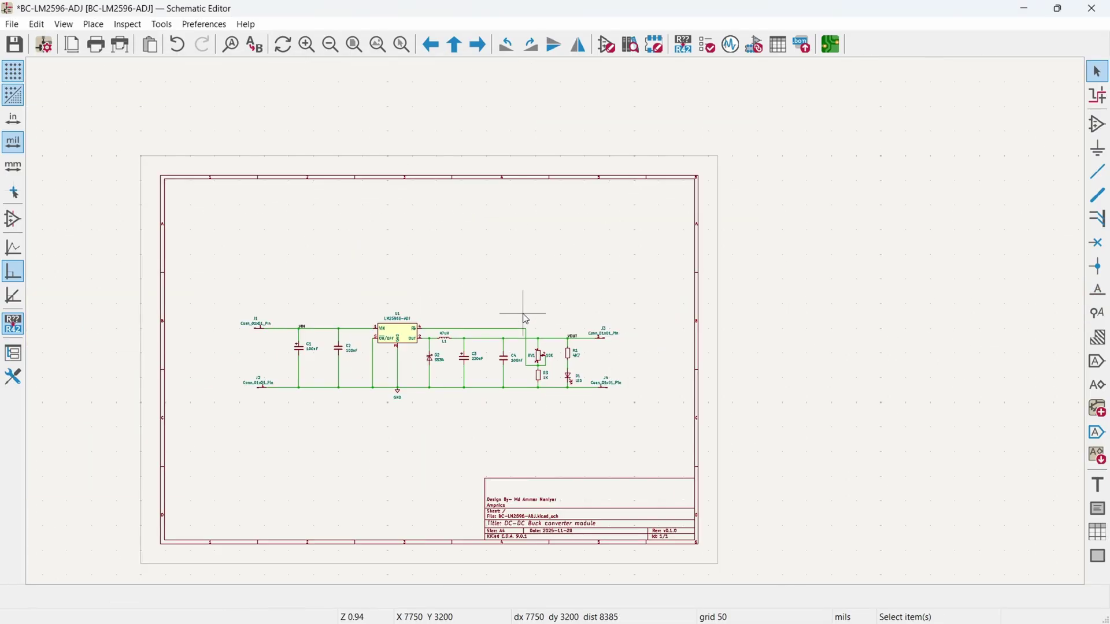
pyautogui.scroll(2, 523, 313)
pyautogui.moveTo(586, 321); pyautogui.dragTo(678, 289, button='middle')
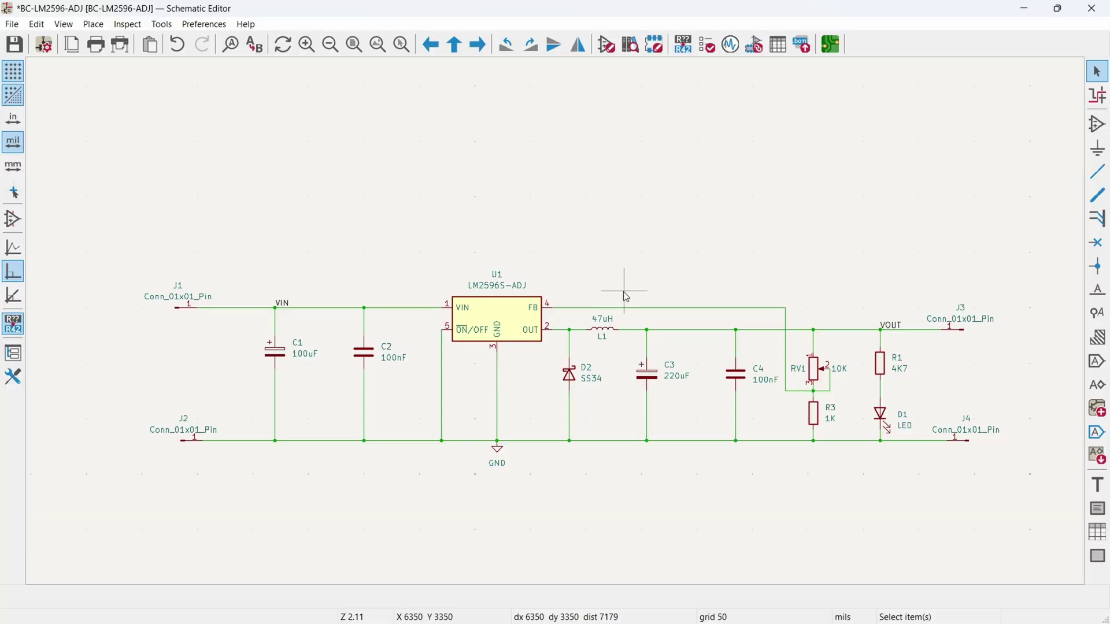
pyautogui.moveTo(561, 258); pyautogui.dragTo(536, 263, button='middle')
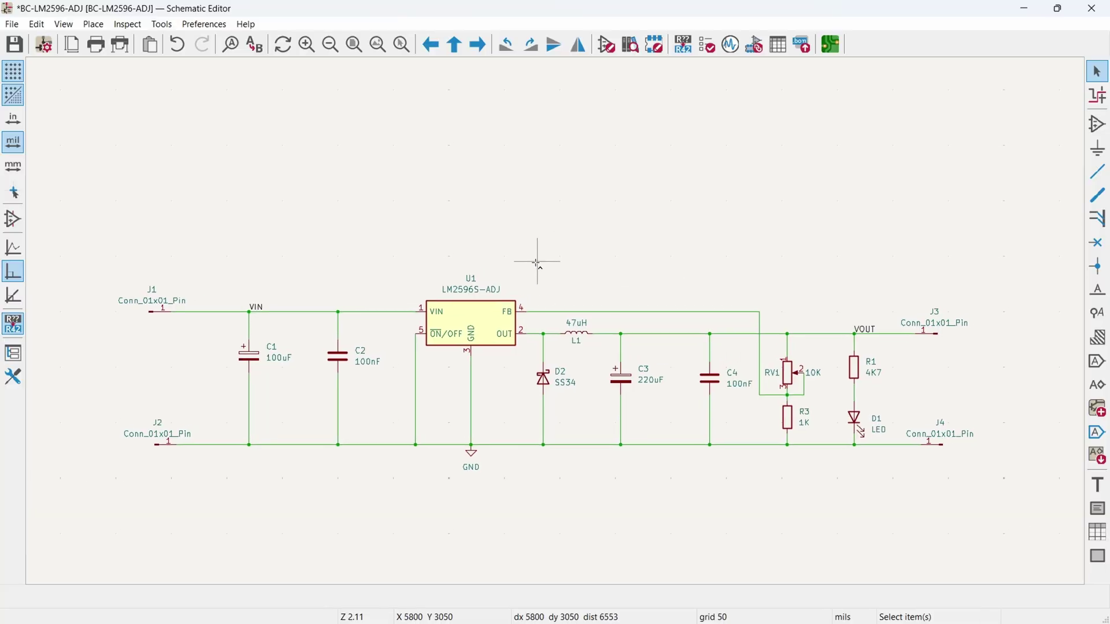
pyautogui.hotkey('ctrl', 's')
# Run the footprint assignment tool and assign Capacitor_SMD:CP_Elec_8x10 to the polarized capacitors C1 and C3.
pyautogui.moveTo(569, 339); pyautogui.dragTo(570, 284, button='middle')
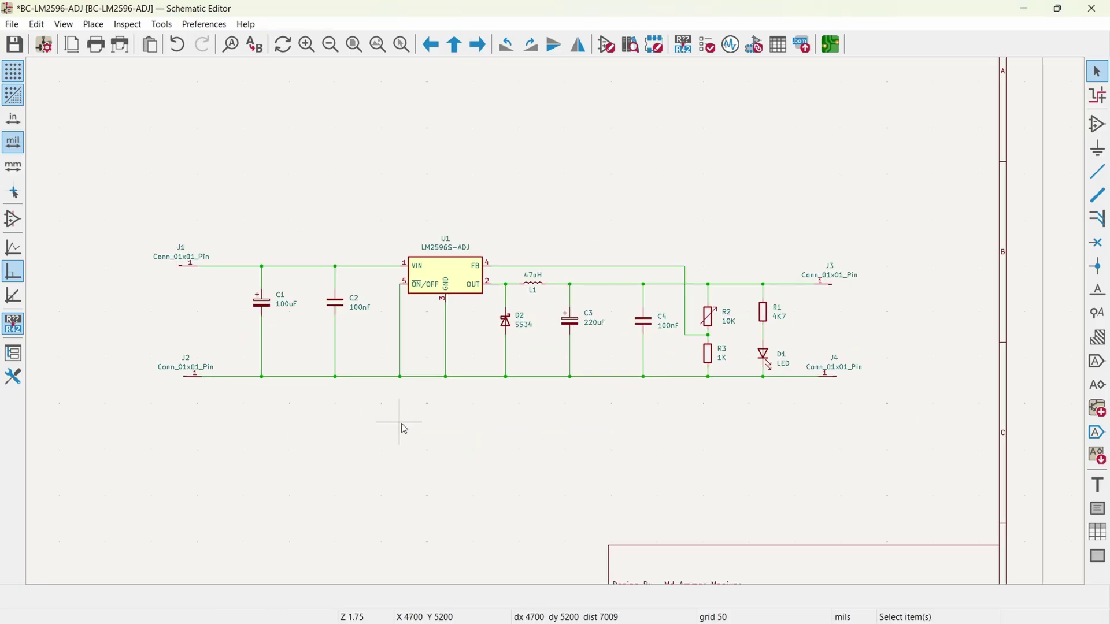
pyautogui.click(753, 46)
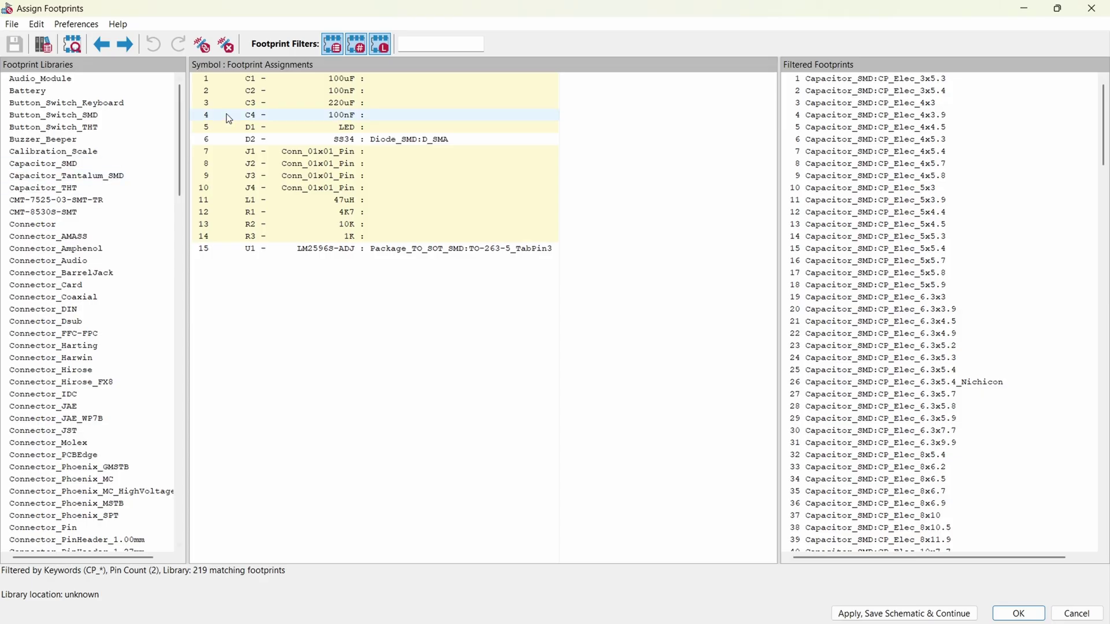
pyautogui.click(30, 165)
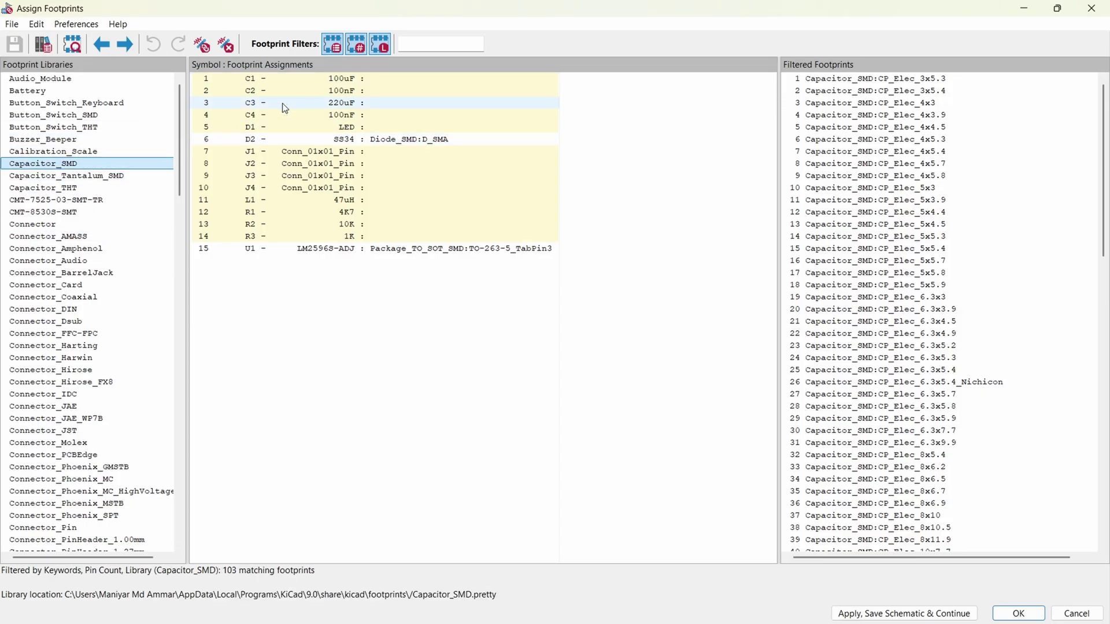
pyautogui.click(260, 80)
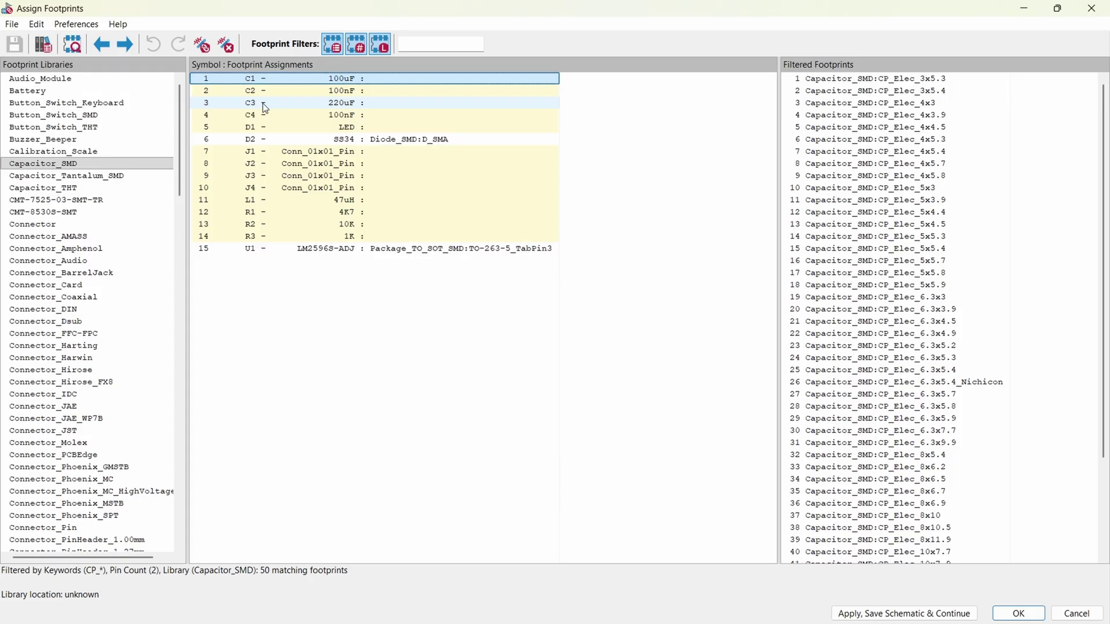
pyautogui.keyDown('ctrl'); pyautogui.click(265, 108); pyautogui.keyUp('ctrl')
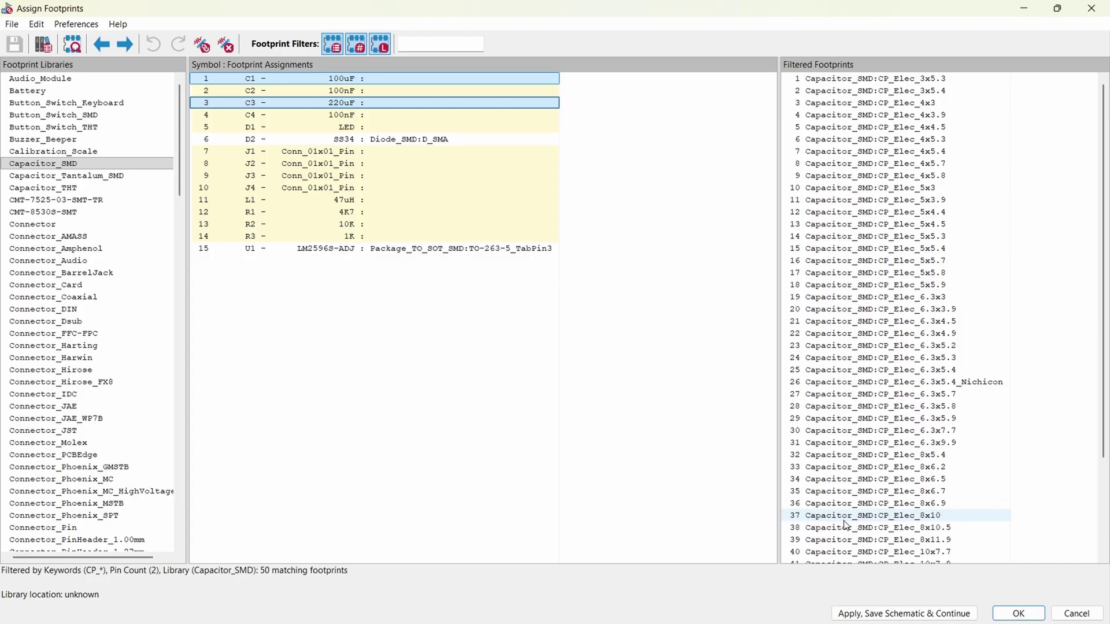
pyautogui.doubleClick(927, 516)
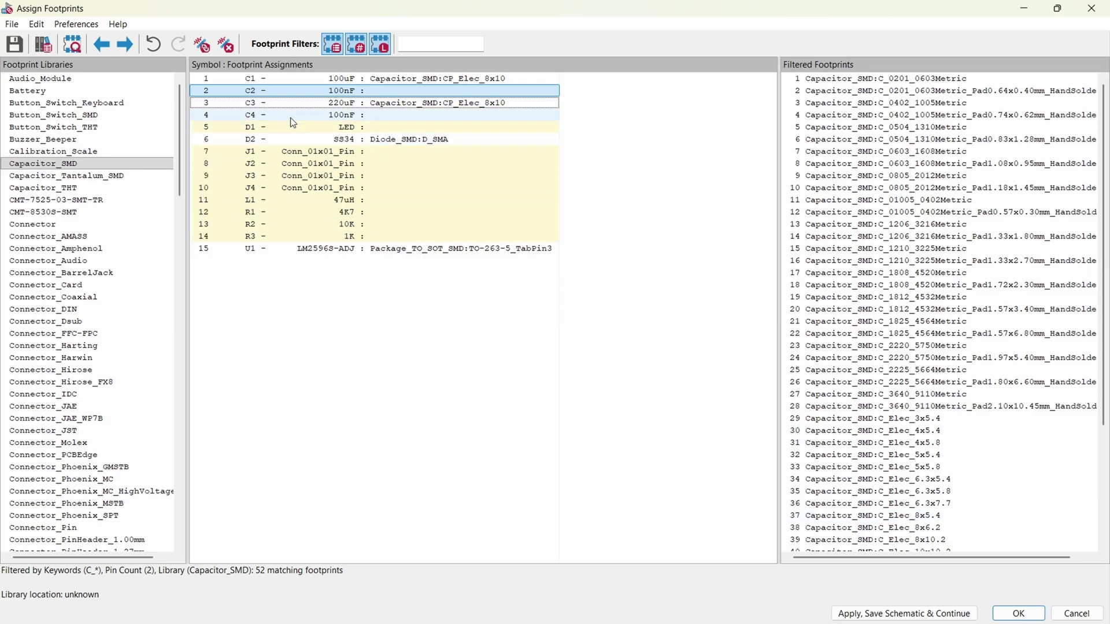
# Assign the Capacitor_SMD:C_0603_1608Metric footprint to the 100nF capacitors C2 and C4.
pyautogui.click(326, 91)
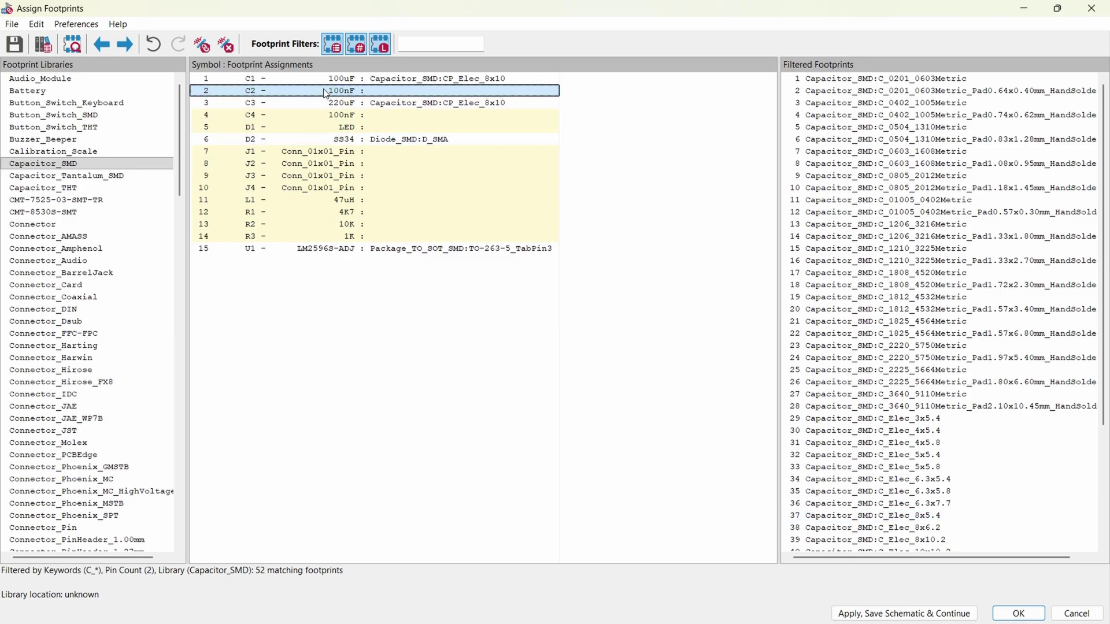
pyautogui.keyDown('ctrl'); pyautogui.click(353, 115); pyautogui.keyUp('ctrl')
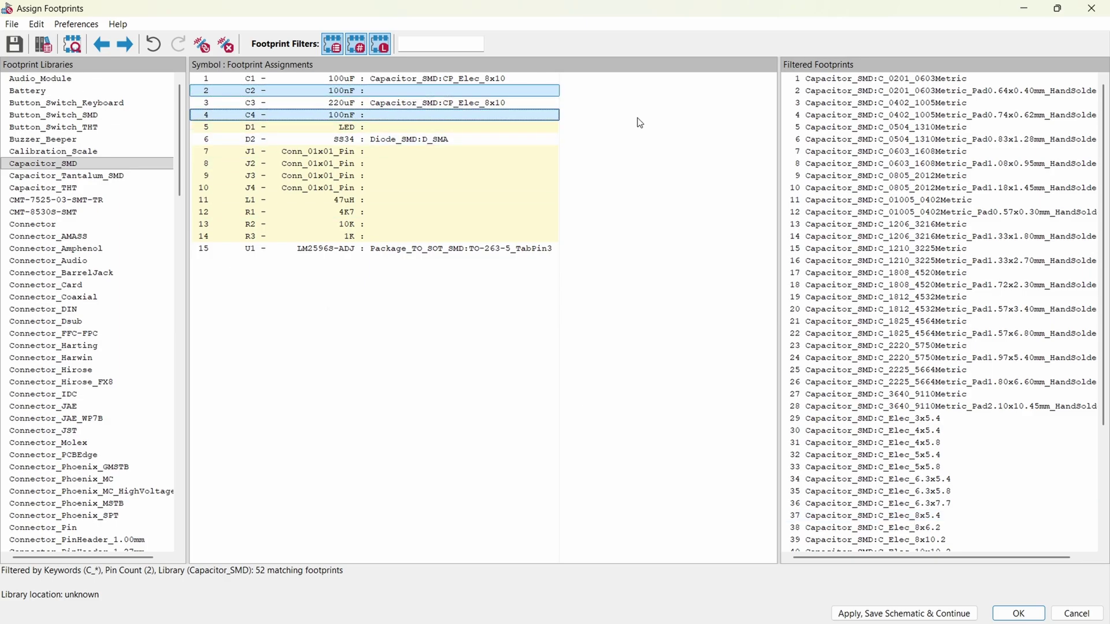
pyautogui.doubleClick(906, 153)
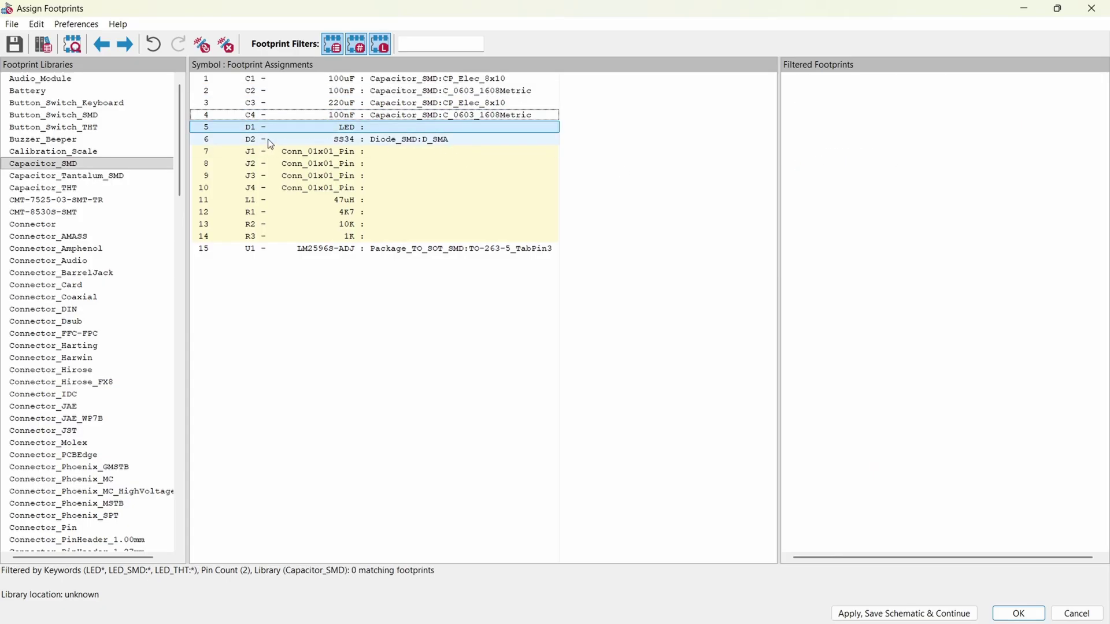
# Assign the LED_SMD:LED_0603_1608Metric footprint from the LED_SMD library to D1.
pyautogui.scroll(-18, 149, 309)
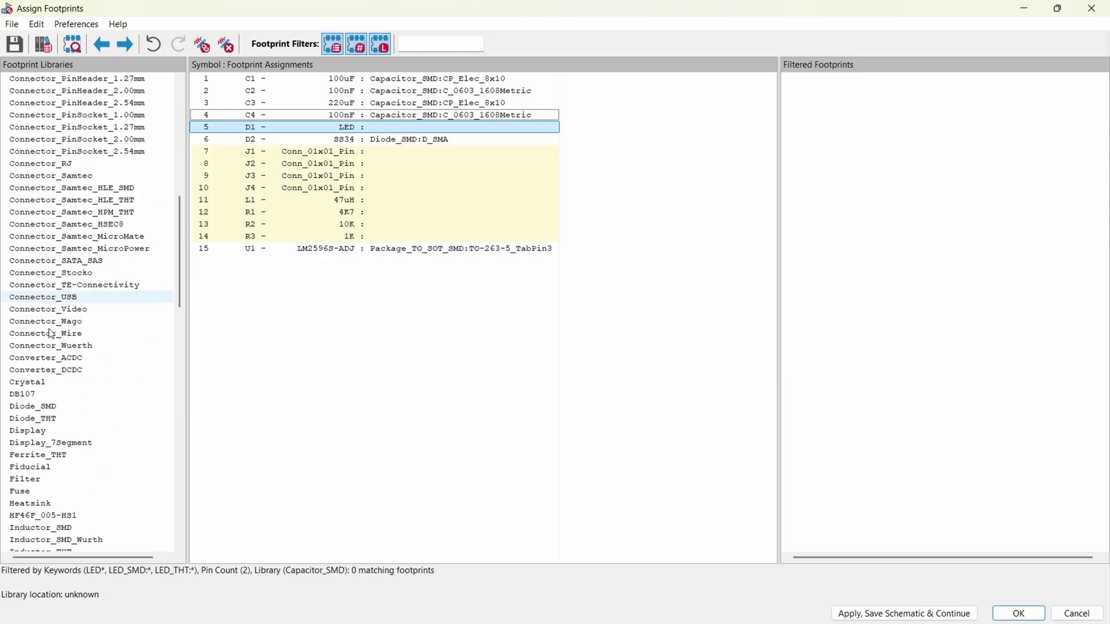
pyautogui.scroll(-4, 53, 330)
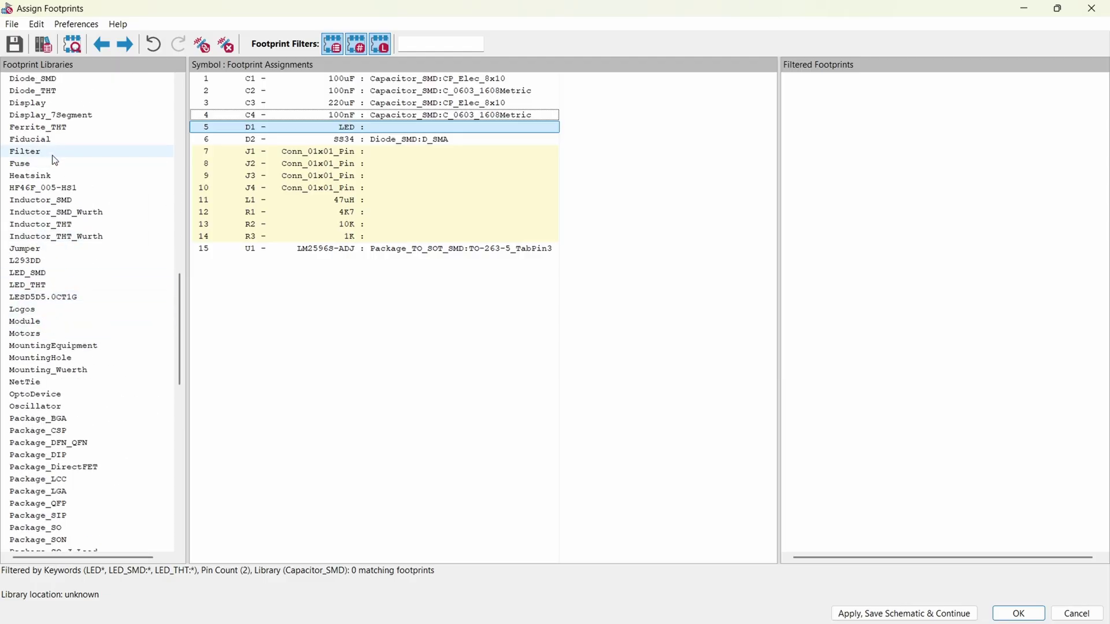
pyautogui.scroll(-2, 55, 160)
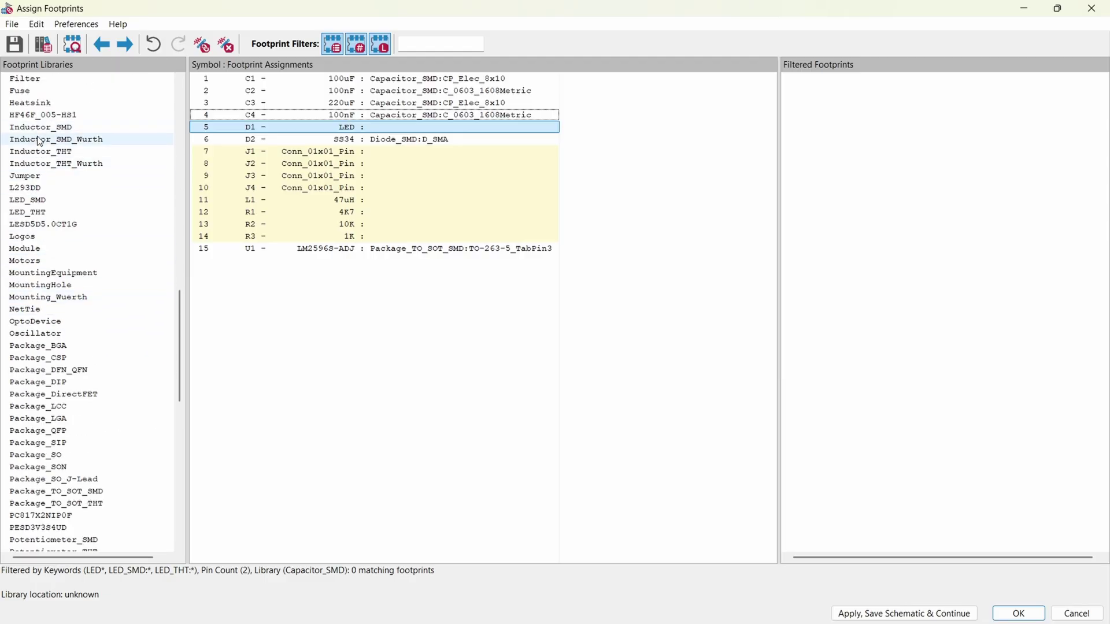
pyautogui.scroll(-1, 39, 141)
pyautogui.click(32, 167)
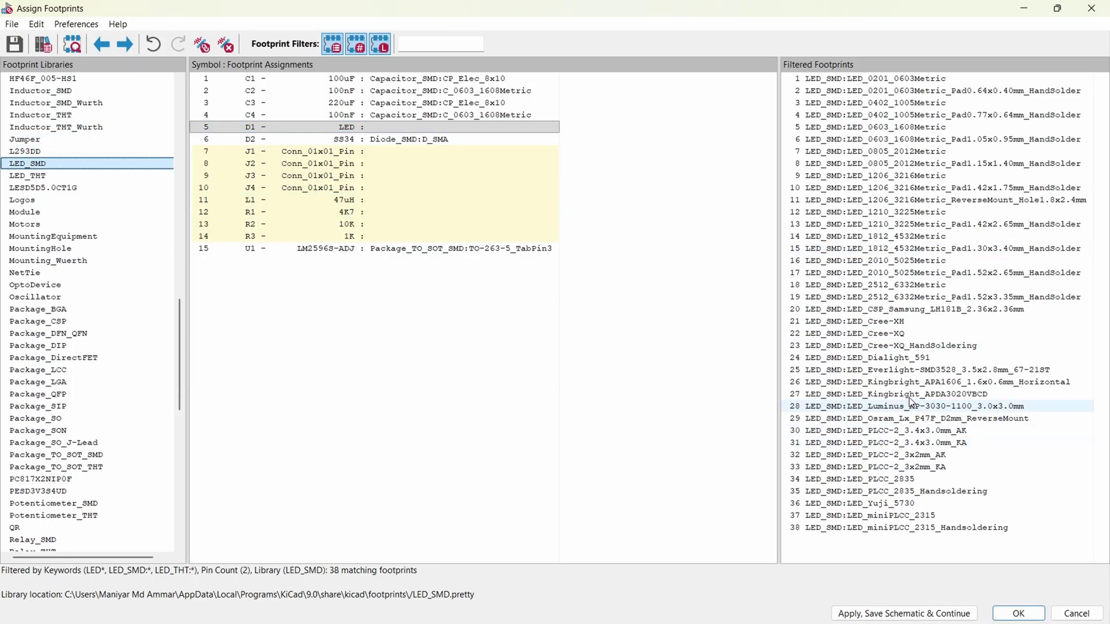
pyautogui.doubleClick(882, 128)
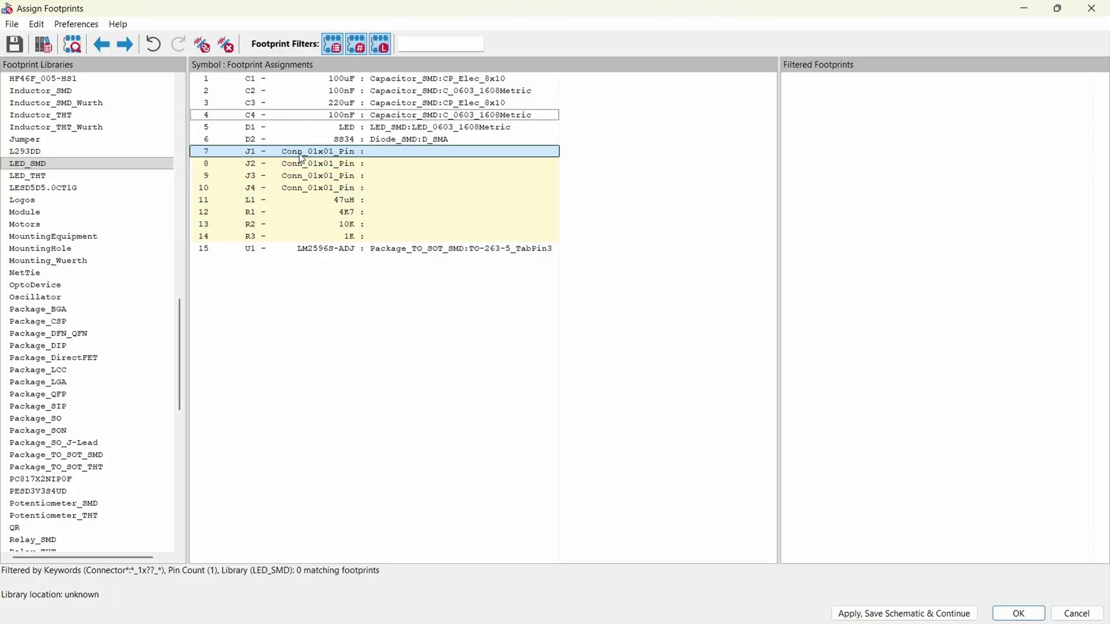
# Assign the Connector_PinHeader_2.54mm:PinHeader_1x01_P2.54mm_Vertical footprint to connectors J1 through J4 together.
pyautogui.keyDown('shift'); pyautogui.click(248, 189); pyautogui.keyUp('shift')
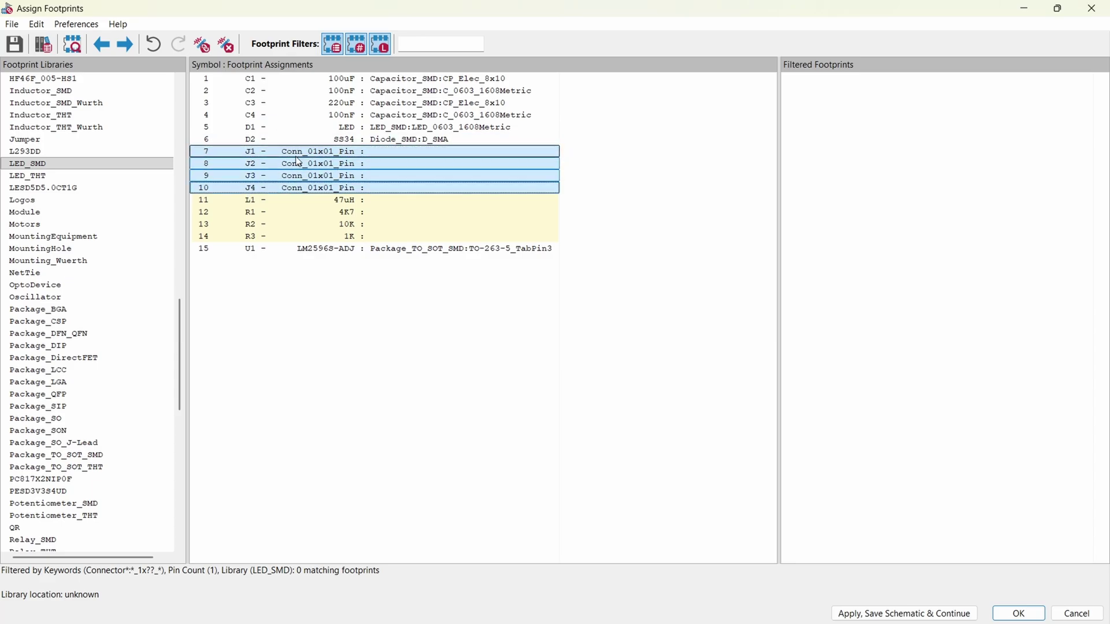
pyautogui.scroll(10, 69, 231)
pyautogui.scroll(5, 42, 157)
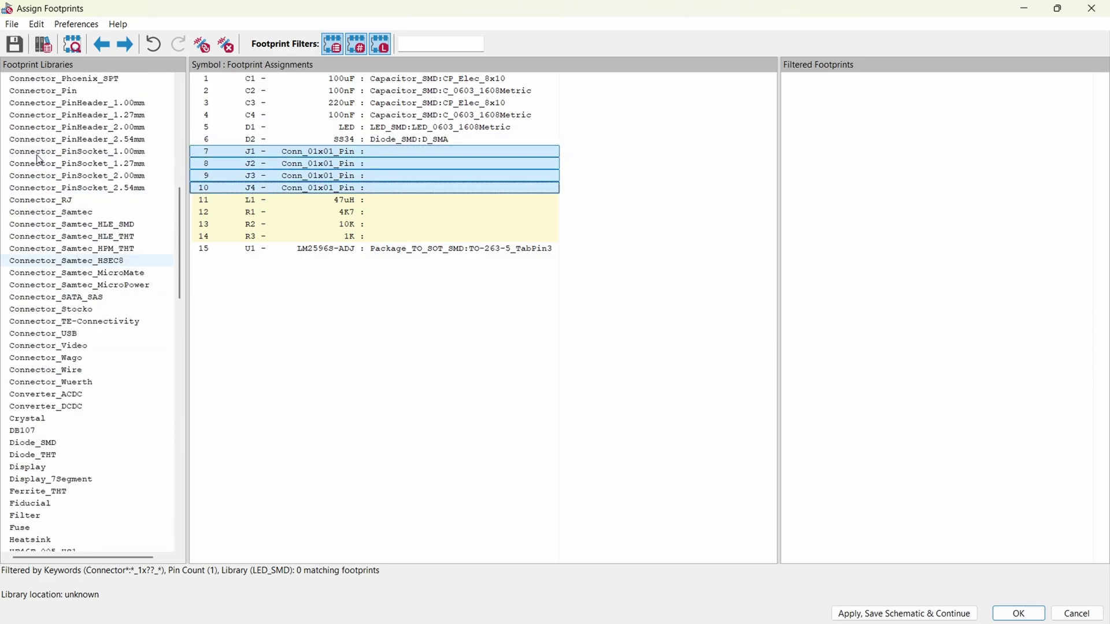
pyautogui.click(71, 213)
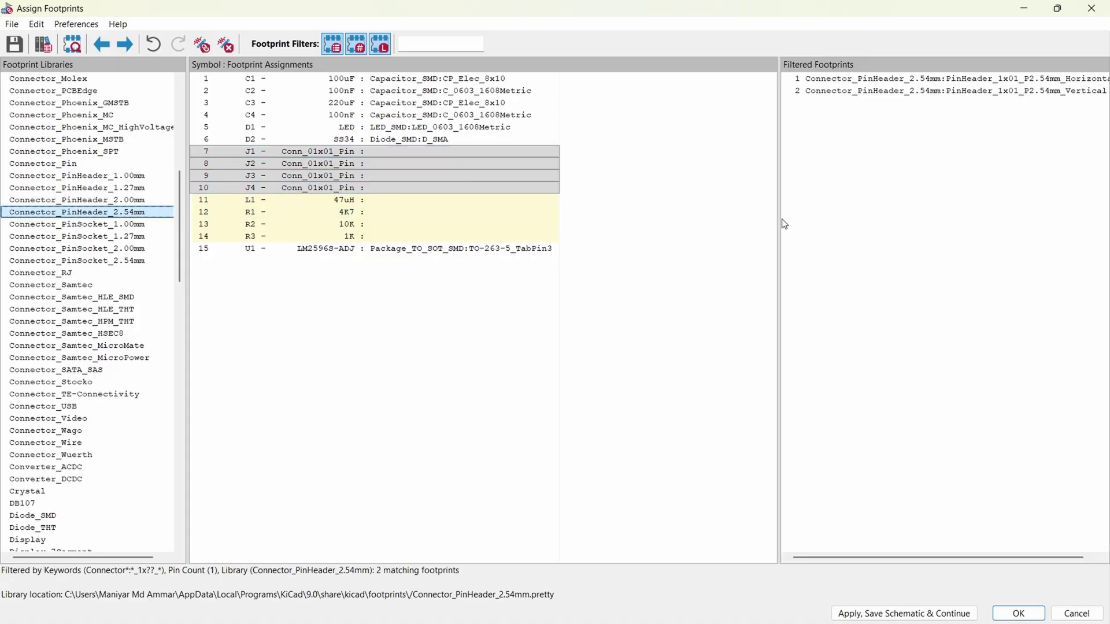
pyautogui.moveTo(700, 226); pyautogui.dragTo(693, 227)
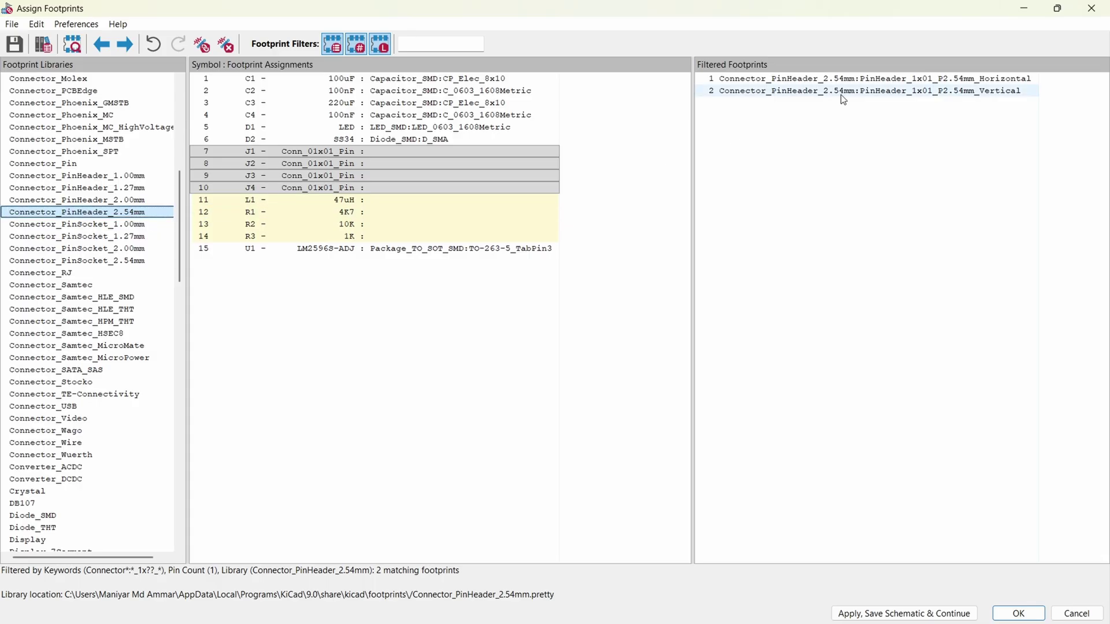
pyautogui.doubleClick(871, 93)
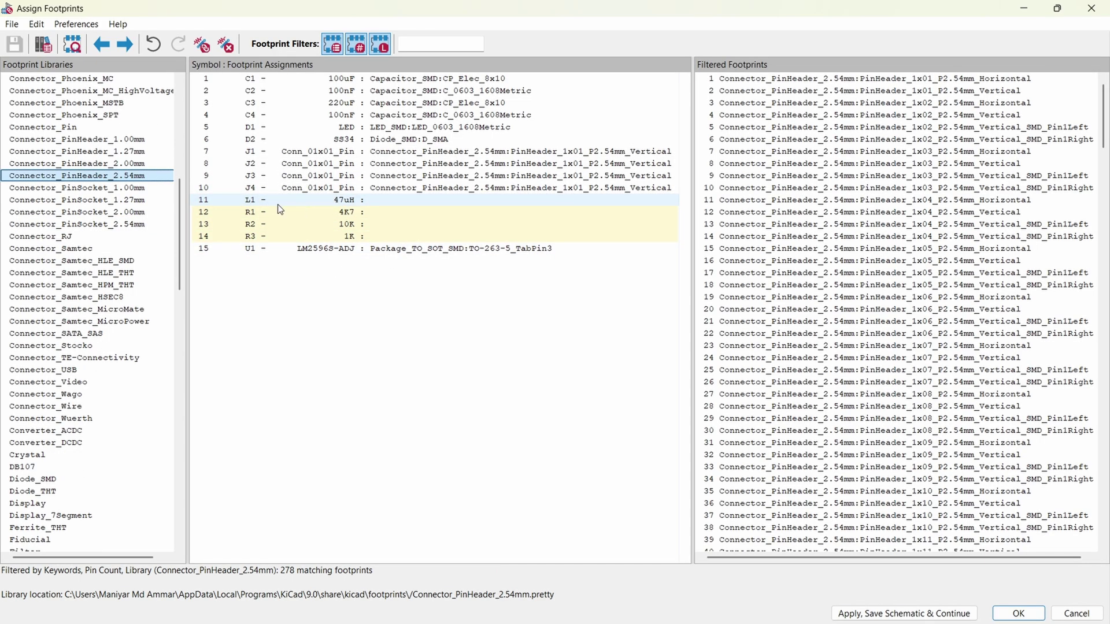
# Preview the Inductor_SMD:L_Bourns_SRR1208_12.7x12.7mm footprint and assign it to inductor L1.
pyautogui.click(282, 200)
pyautogui.scroll(-7, 74, 363)
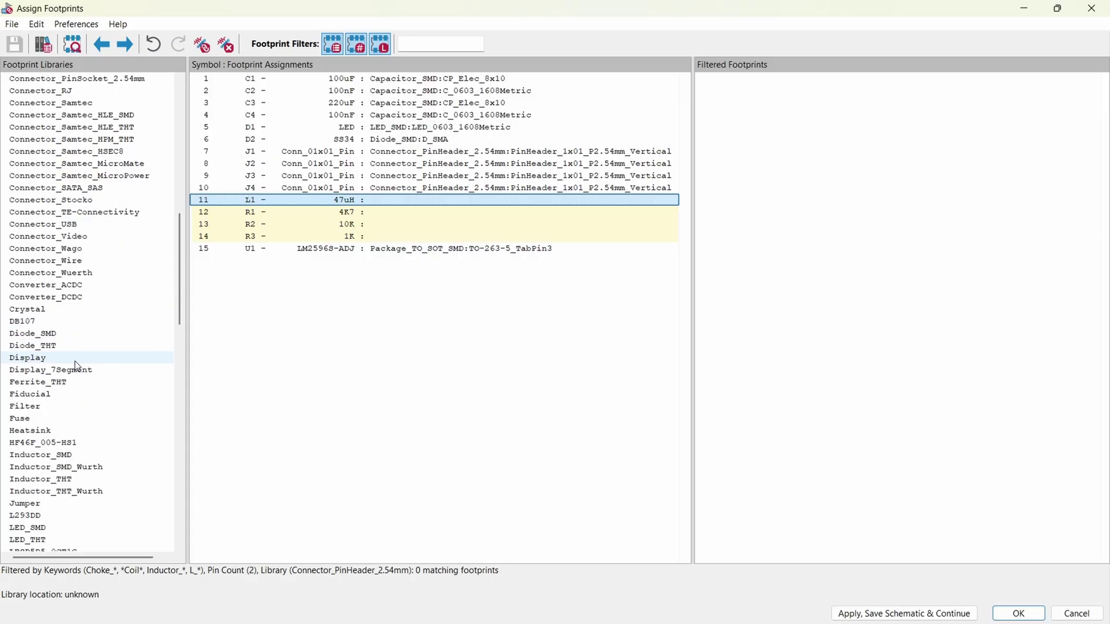
pyautogui.scroll(-2, 71, 358)
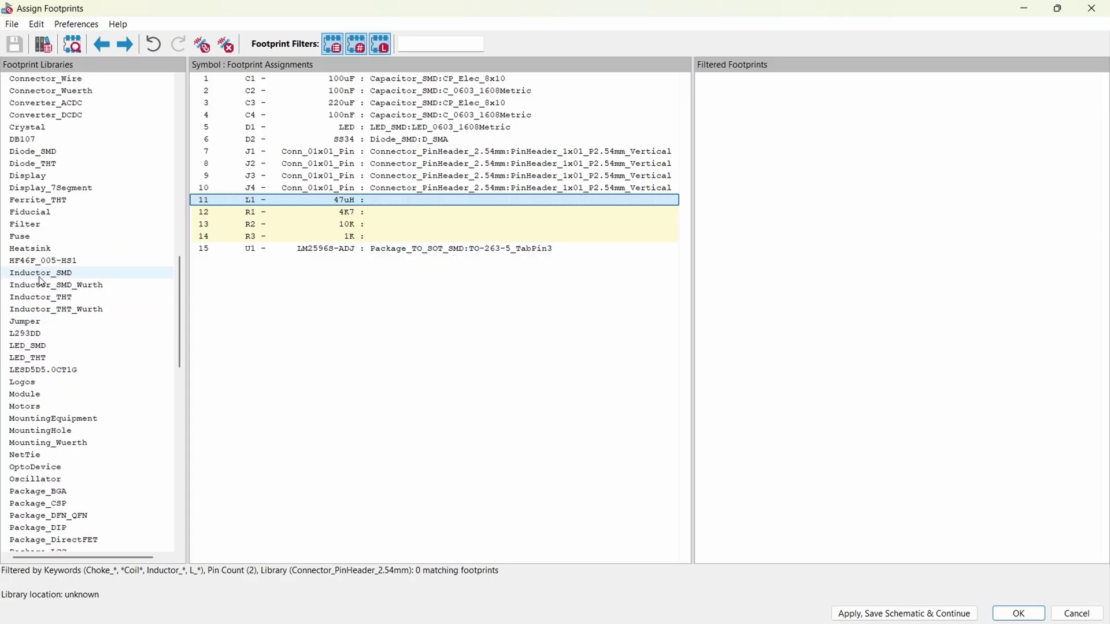
pyautogui.click(55, 272)
pyautogui.scroll(-14, 743, 363)
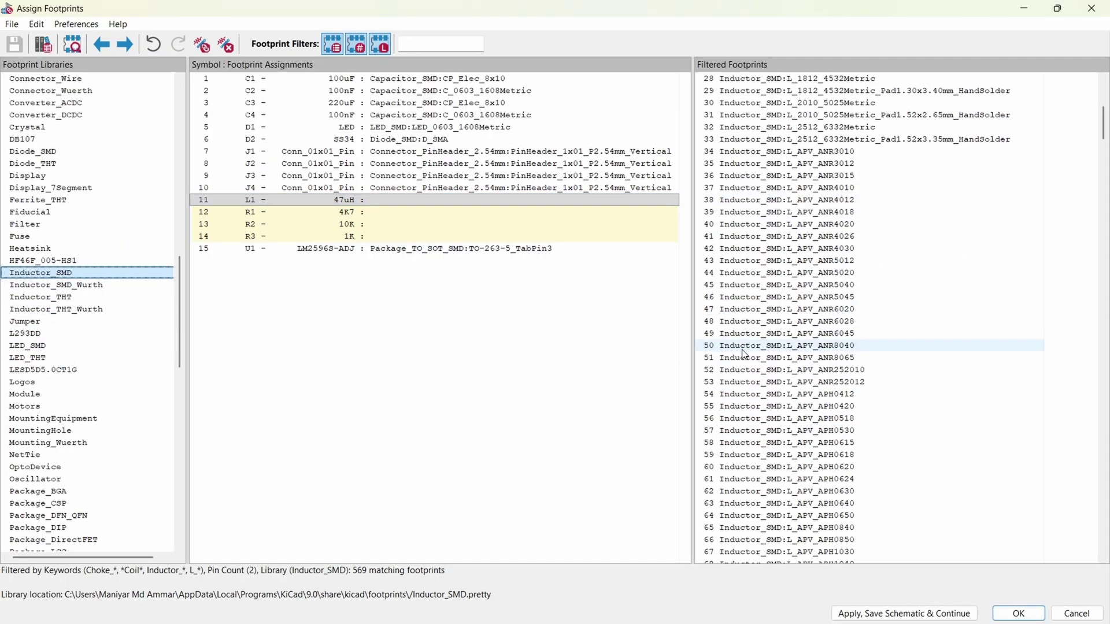
pyautogui.scroll(-10, 743, 363)
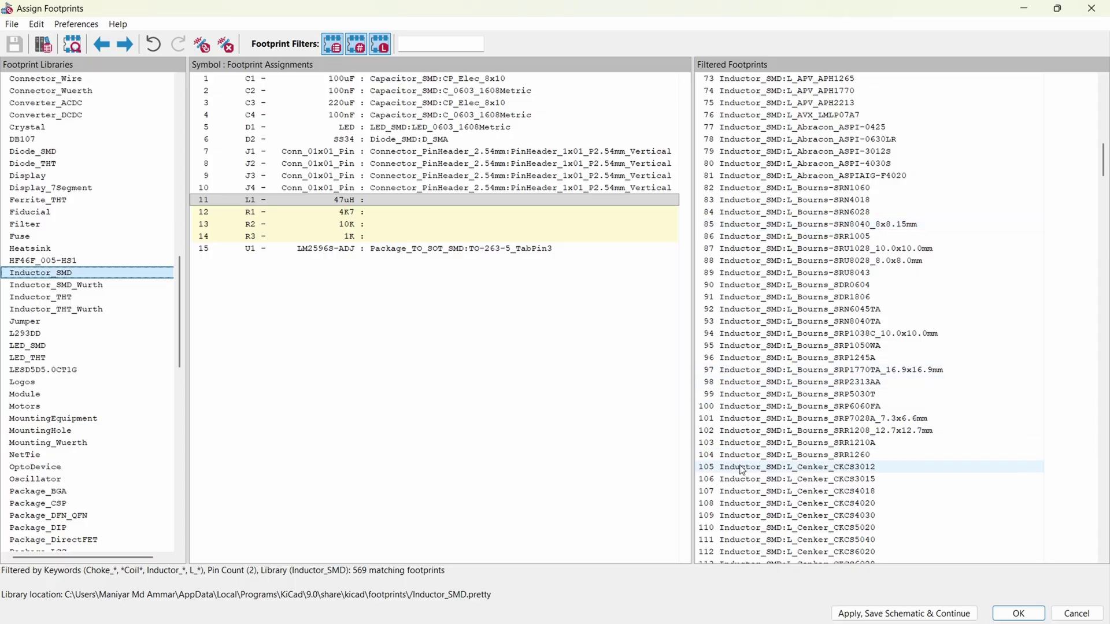
pyautogui.click(737, 435)
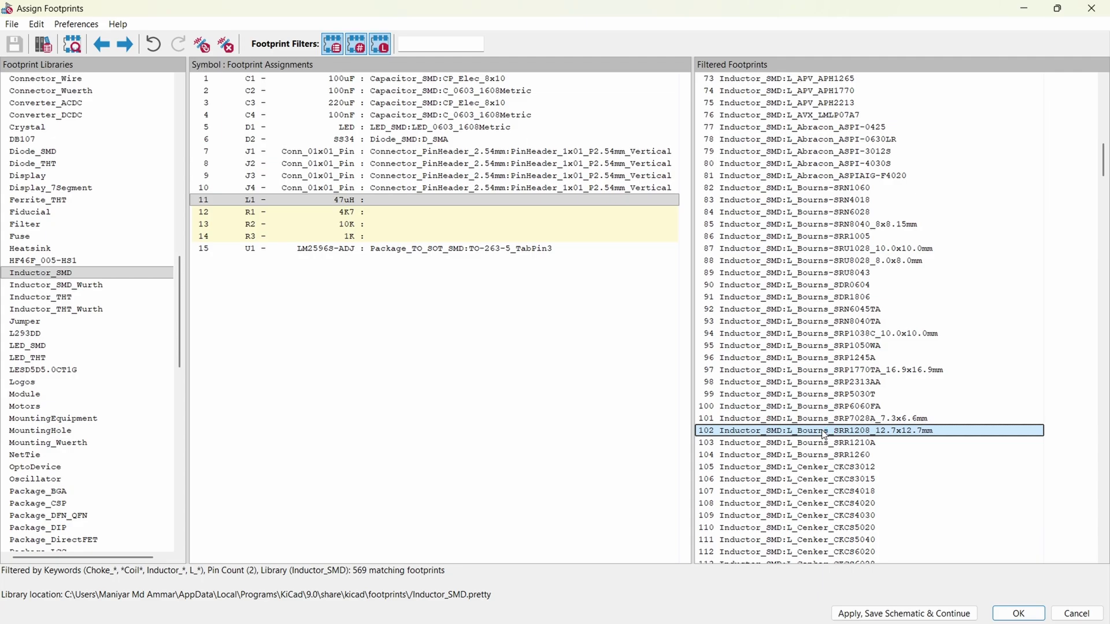
pyautogui.rightClick(824, 435)
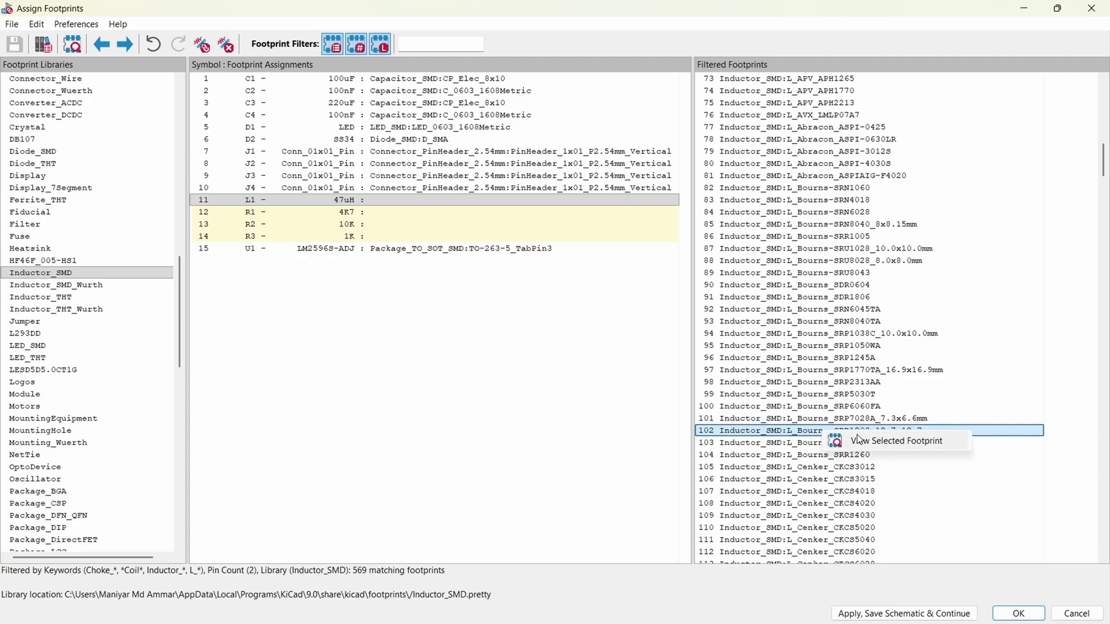
pyautogui.click(869, 442)
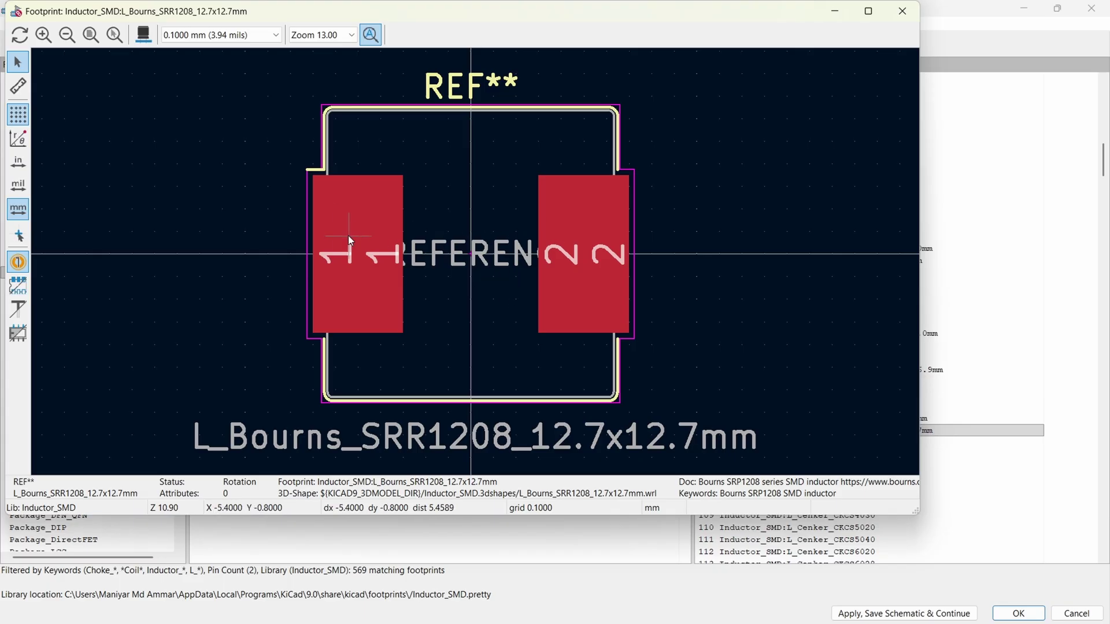
pyautogui.click(902, 11)
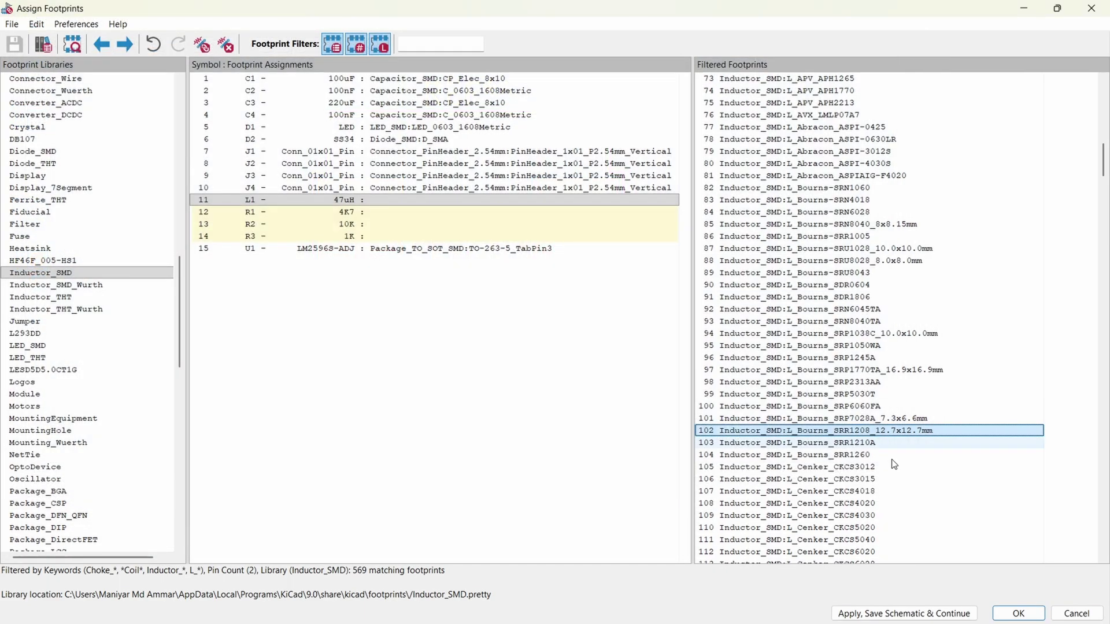
pyautogui.doubleClick(761, 433)
# Assign the Resistor_SMD:R_0603_1608Metric footprint to resistors R1 and R3 together.
pyautogui.click(366, 237)
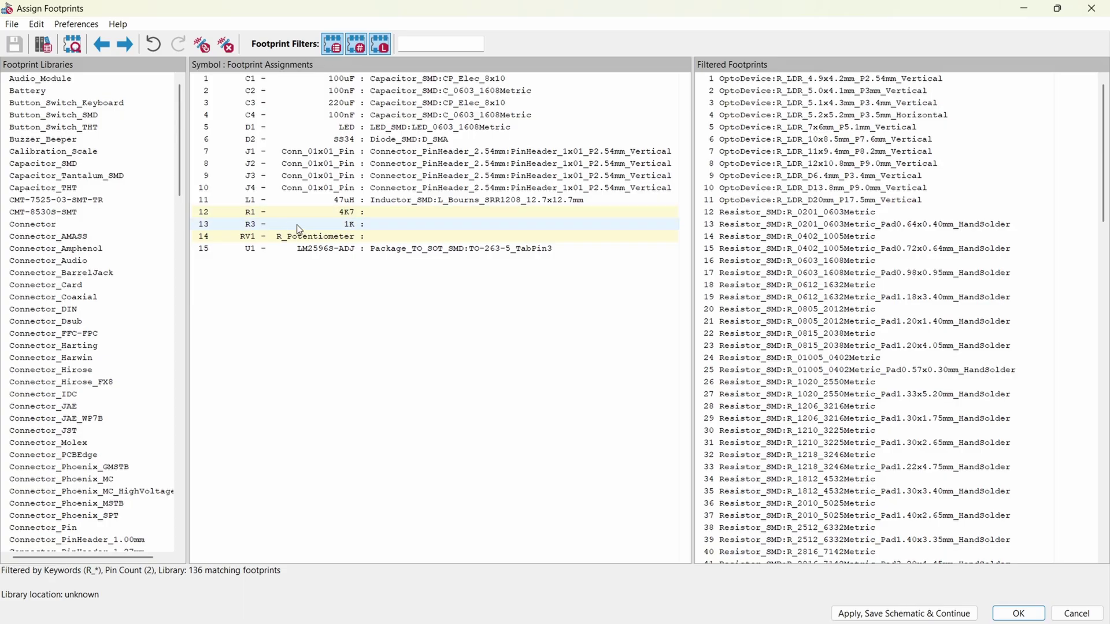
pyautogui.click(266, 217)
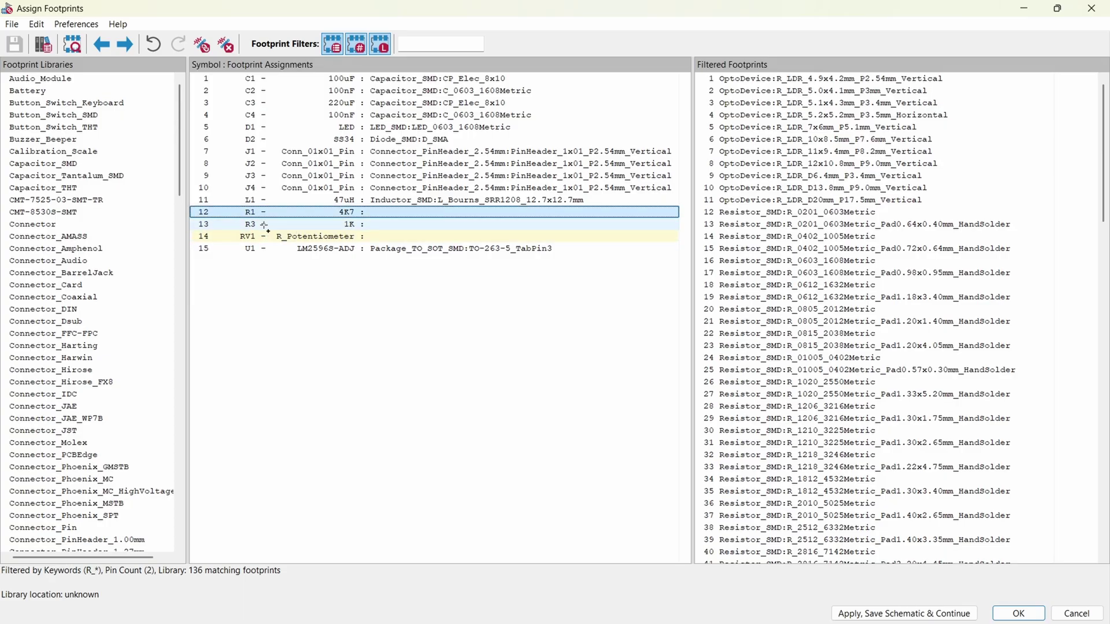
pyautogui.keyDown('shift'); pyautogui.click(267, 224); pyautogui.keyUp('shift')
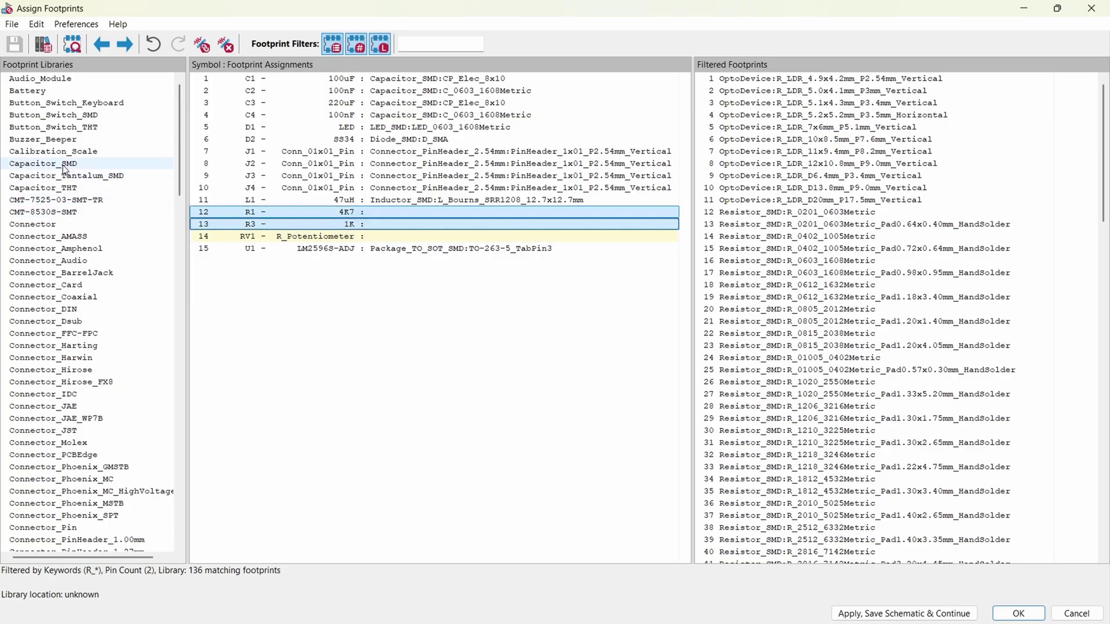
pyautogui.scroll(-20, 63, 147)
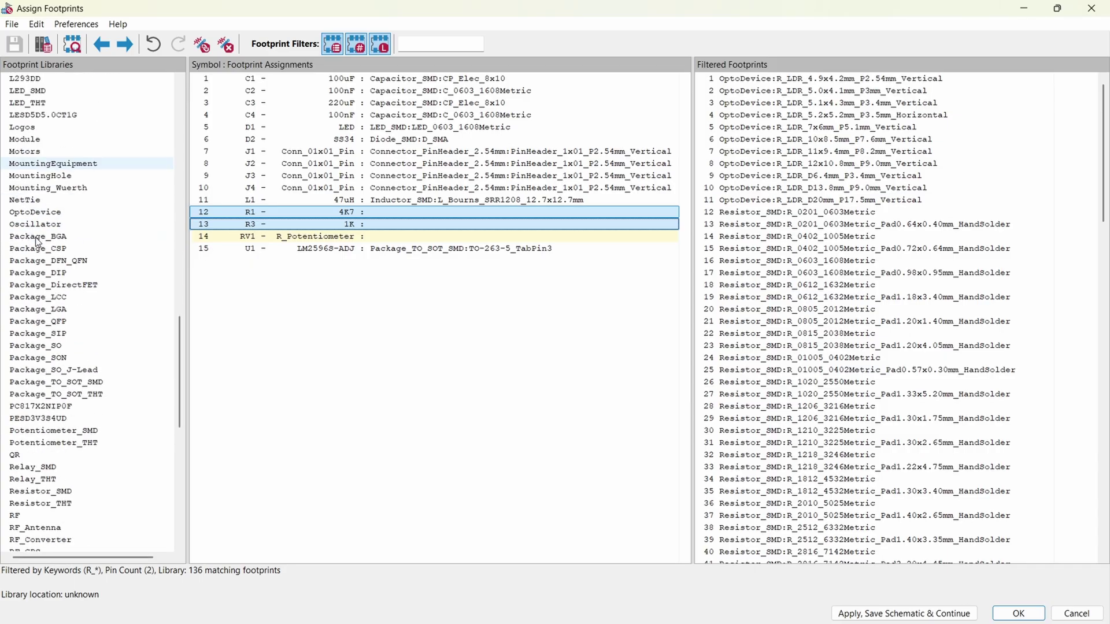
pyautogui.scroll(-6, 27, 277)
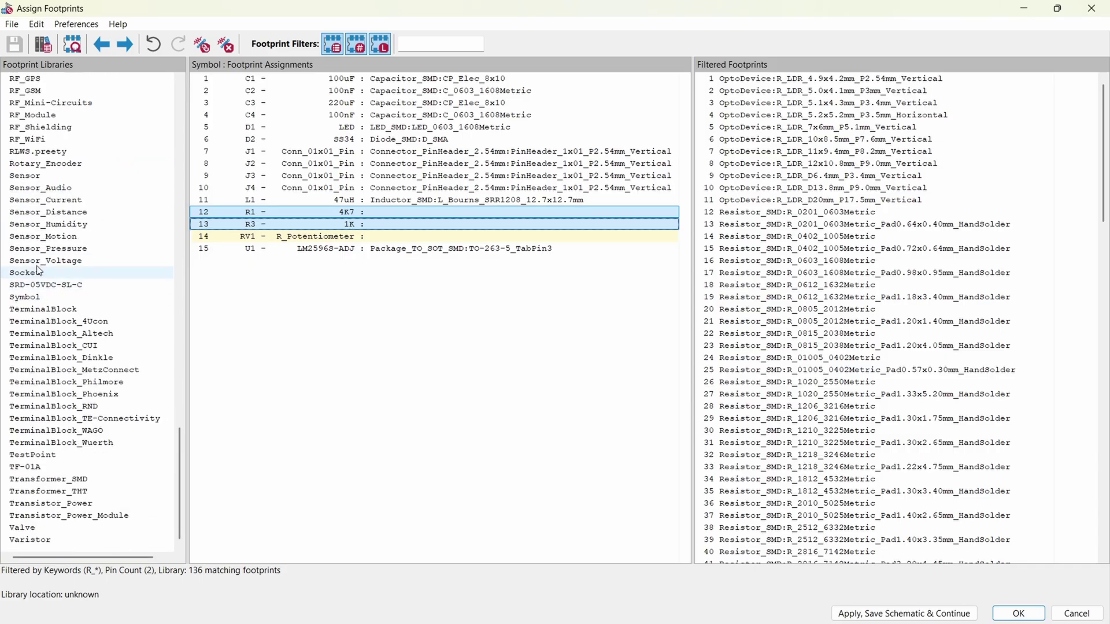
pyautogui.scroll(3, 54, 124)
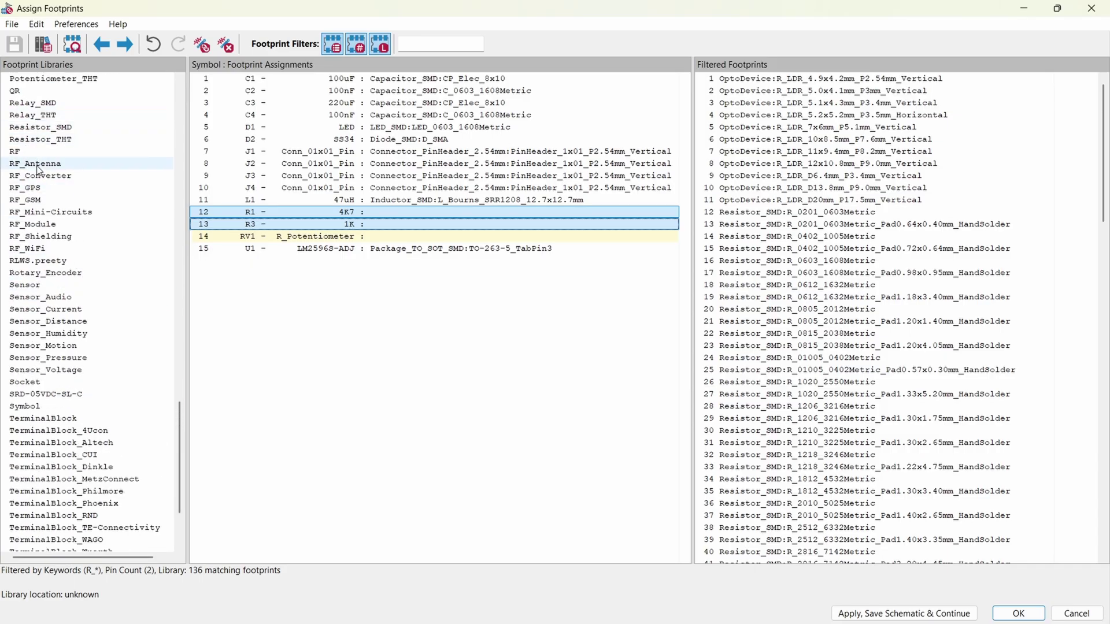
pyautogui.scroll(1, 38, 214)
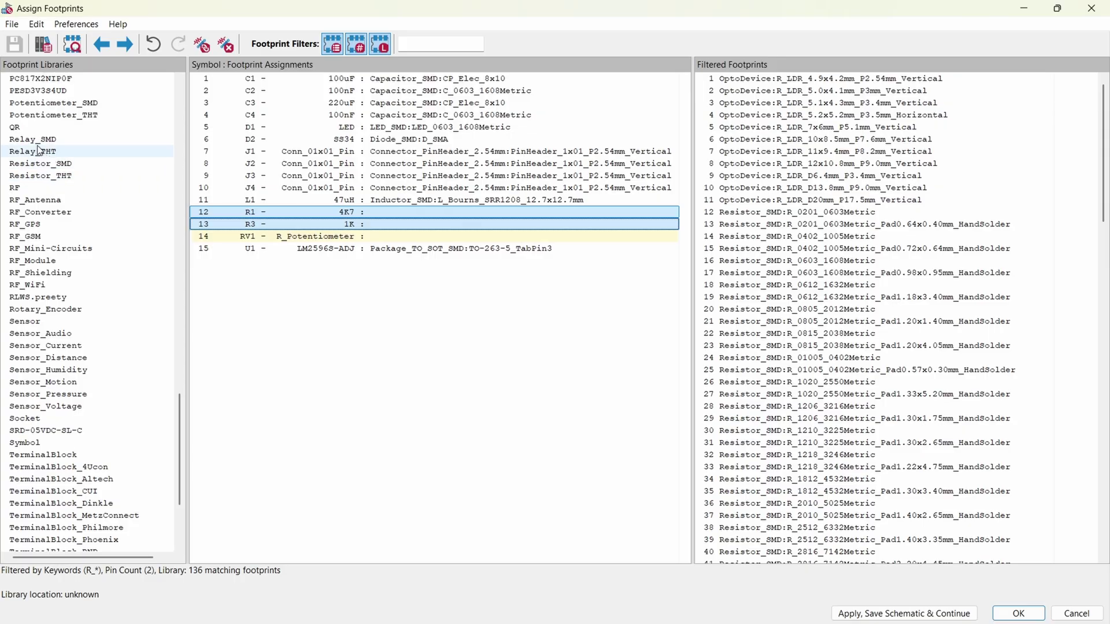
pyautogui.click(32, 166)
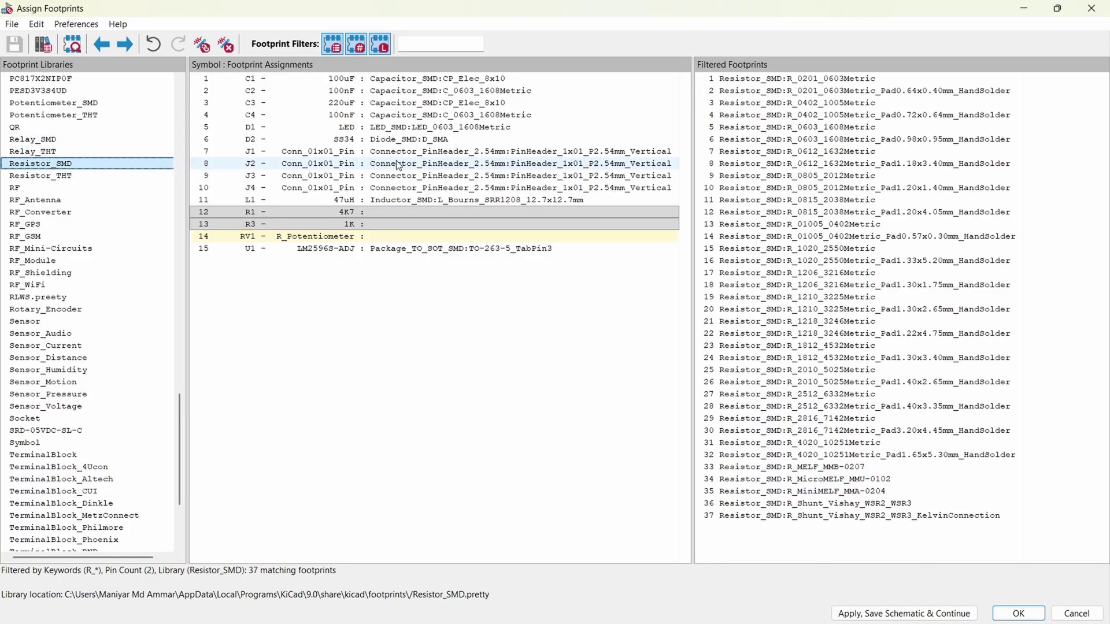
pyautogui.doubleClick(789, 128)
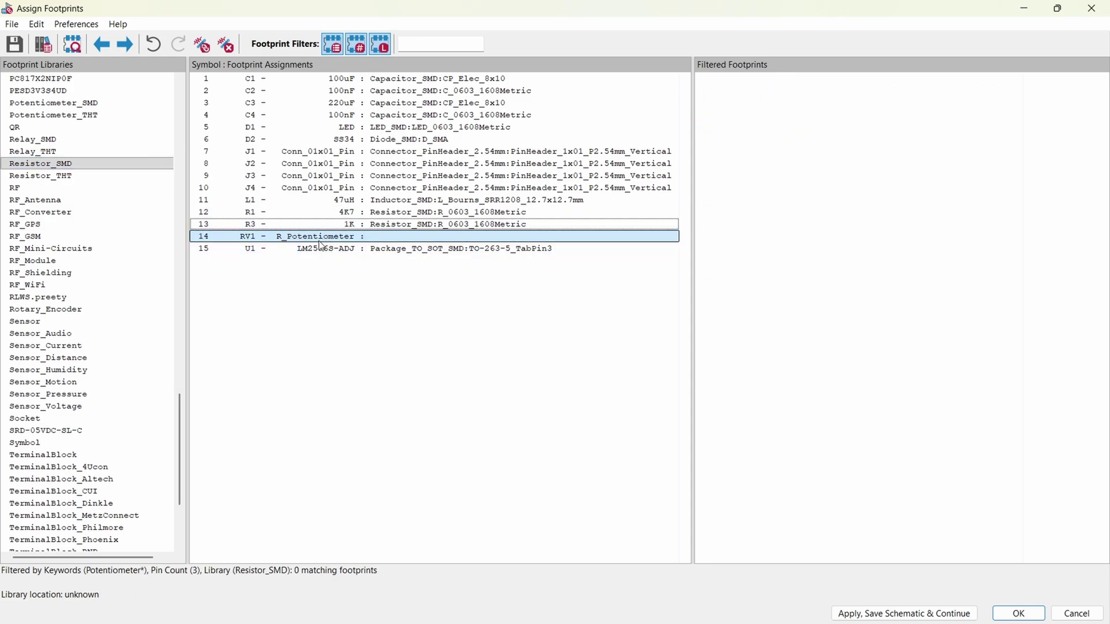
# Browse the Potentiometer_THT library for RV1 and preview the Potentiometer_Bourns_3296P_Horizontal footprint.
pyautogui.scroll(-4, 75, 344)
pyautogui.scroll(10, 49, 358)
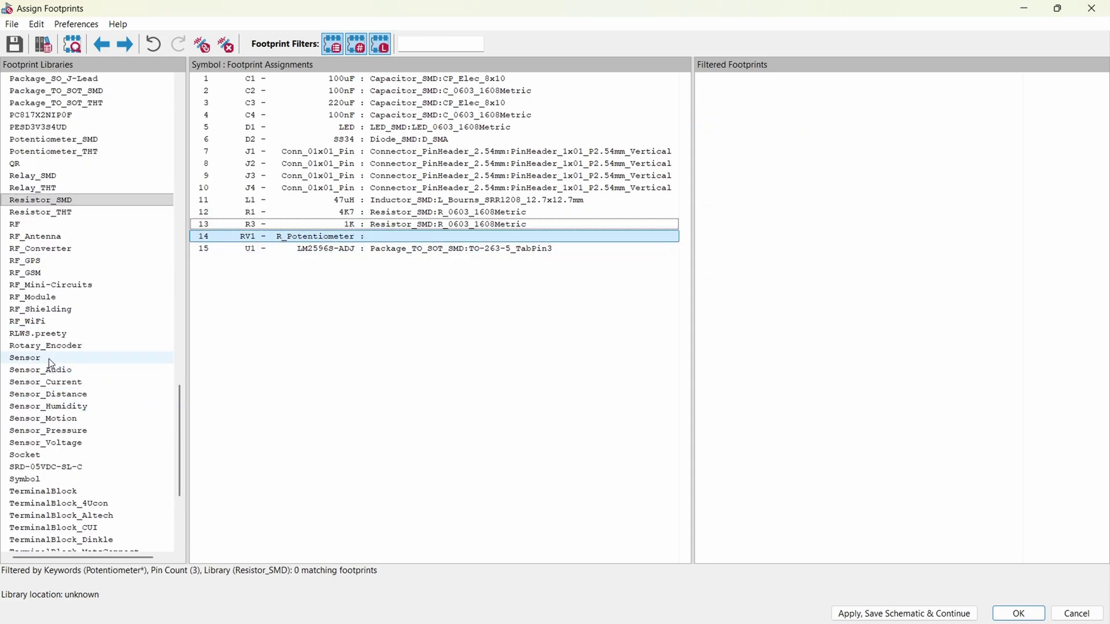
pyautogui.scroll(3, 46, 303)
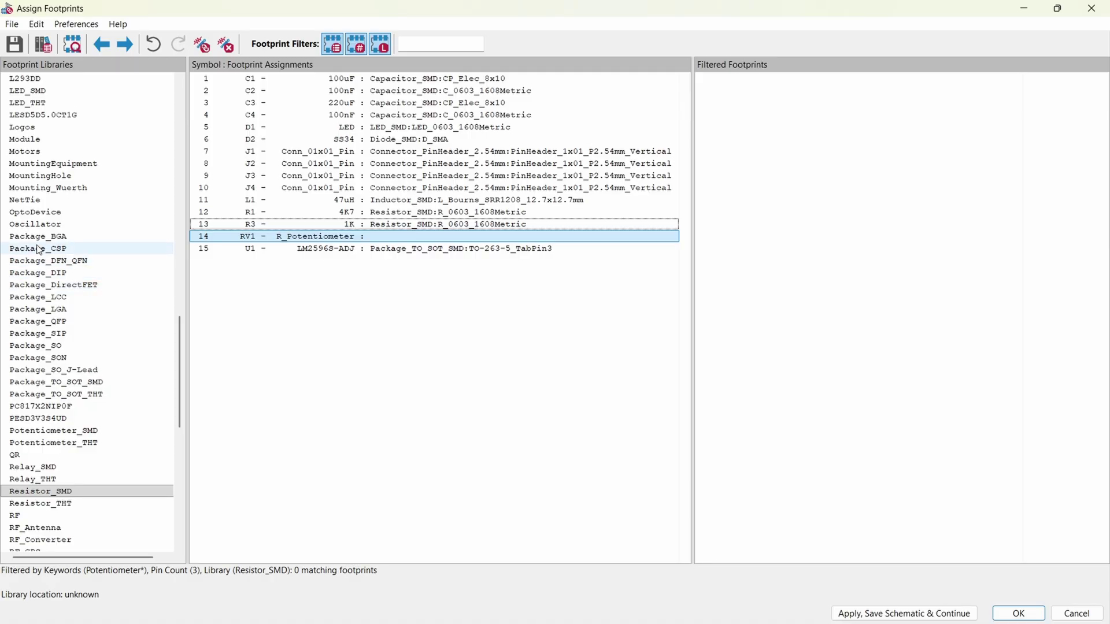
pyautogui.click(47, 443)
pyautogui.scroll(-2, 816, 301)
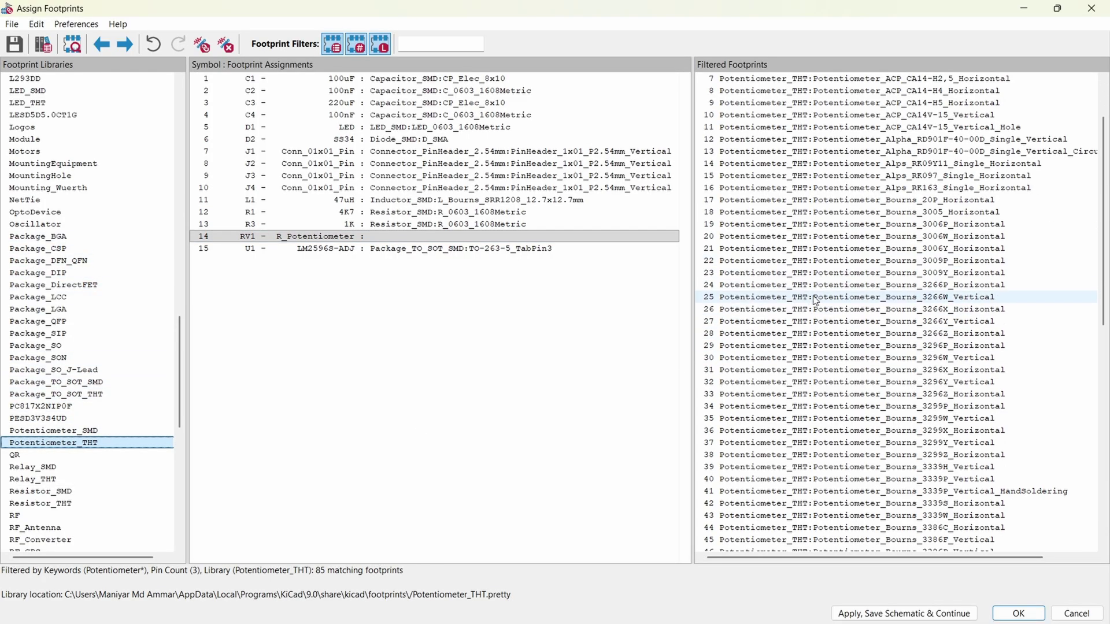
pyautogui.scroll(-7, 815, 301)
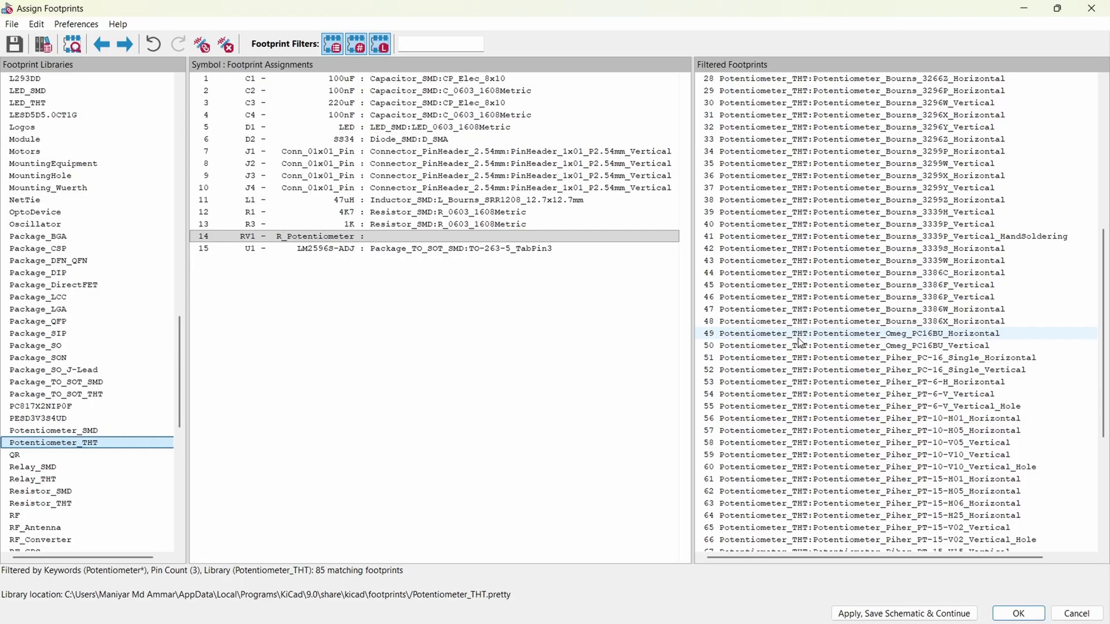
pyautogui.scroll(6, 801, 343)
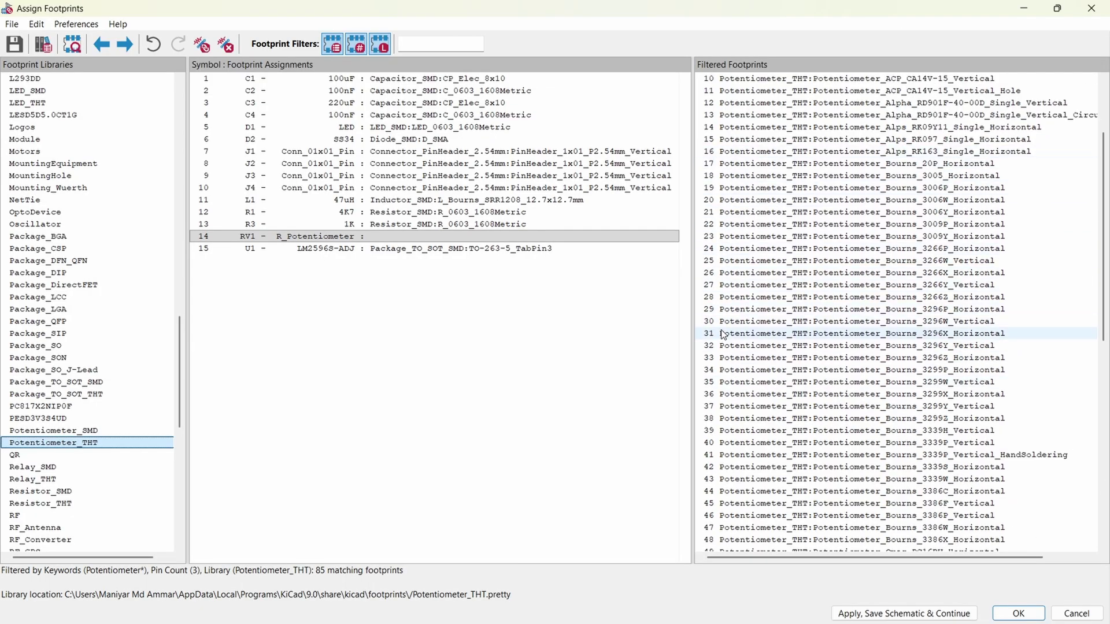
pyautogui.click(736, 312)
pyautogui.rightClick(737, 313)
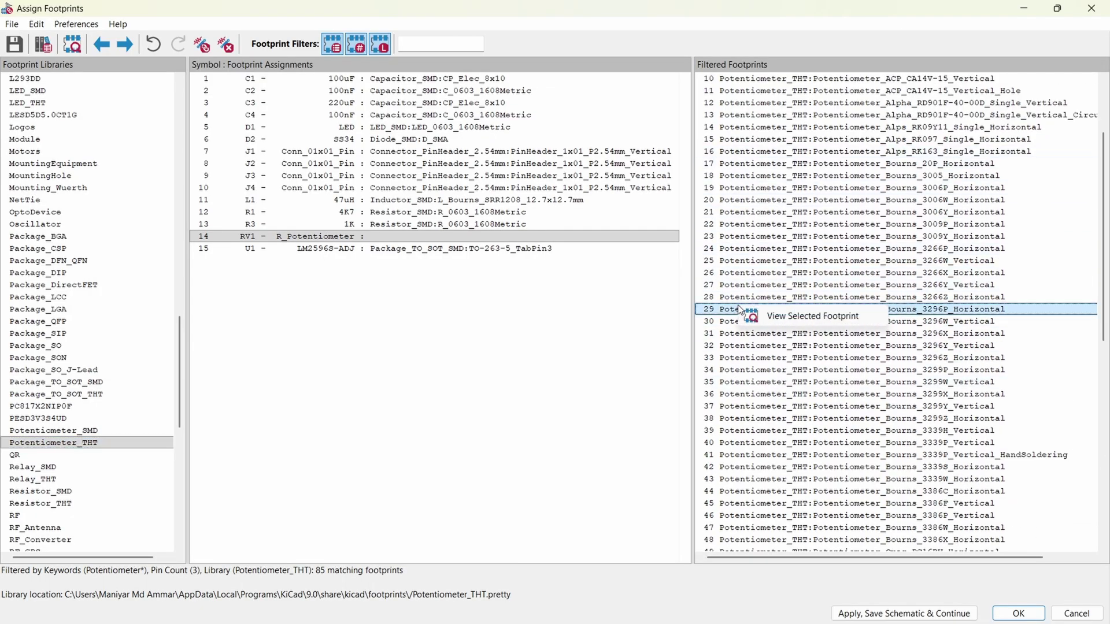
pyautogui.click(773, 319)
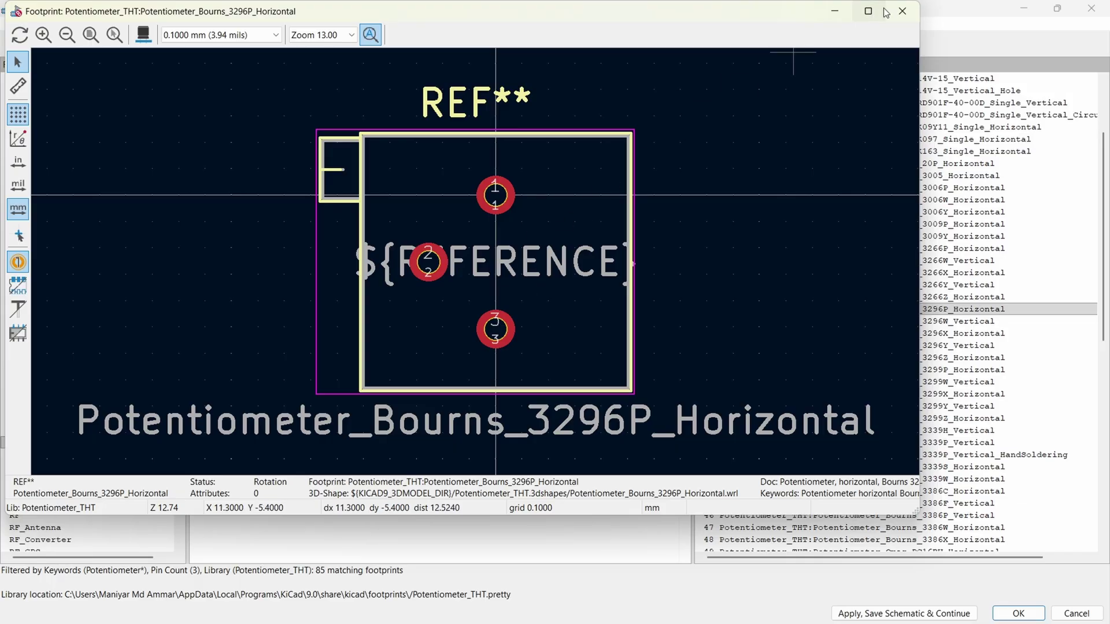
pyautogui.click(902, 11)
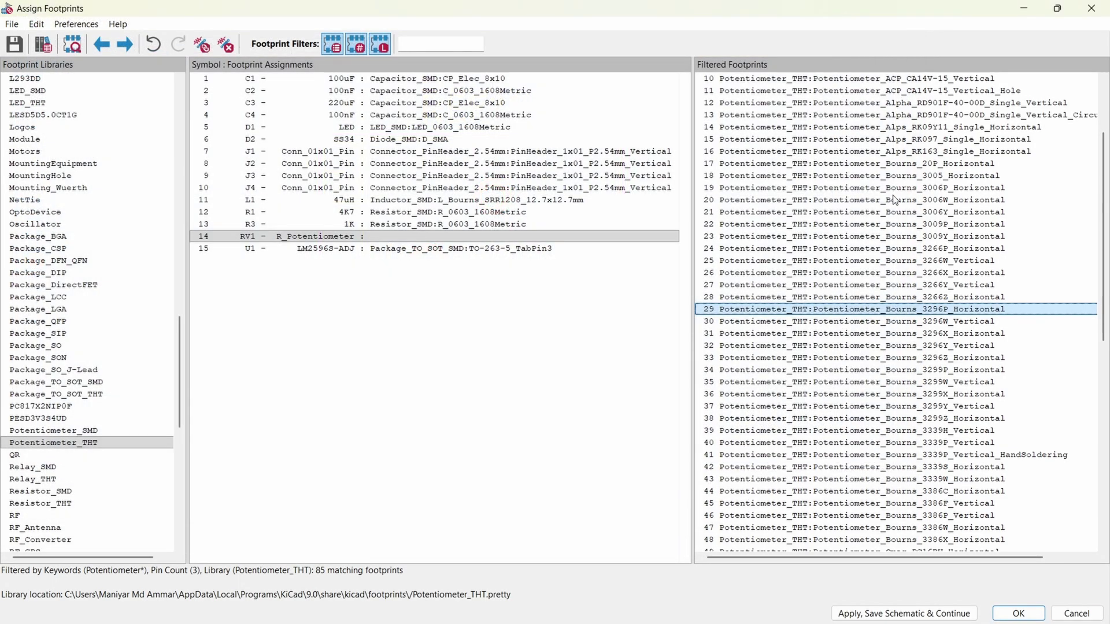
# Preview the Potentiometer_THT:Potentiometer_Bourns_3296W_Vertical footprint in 2D and 3D and assign it to potentiometer RV1.
pyautogui.click(808, 323)
pyautogui.rightClick(832, 325)
pyautogui.click(867, 330)
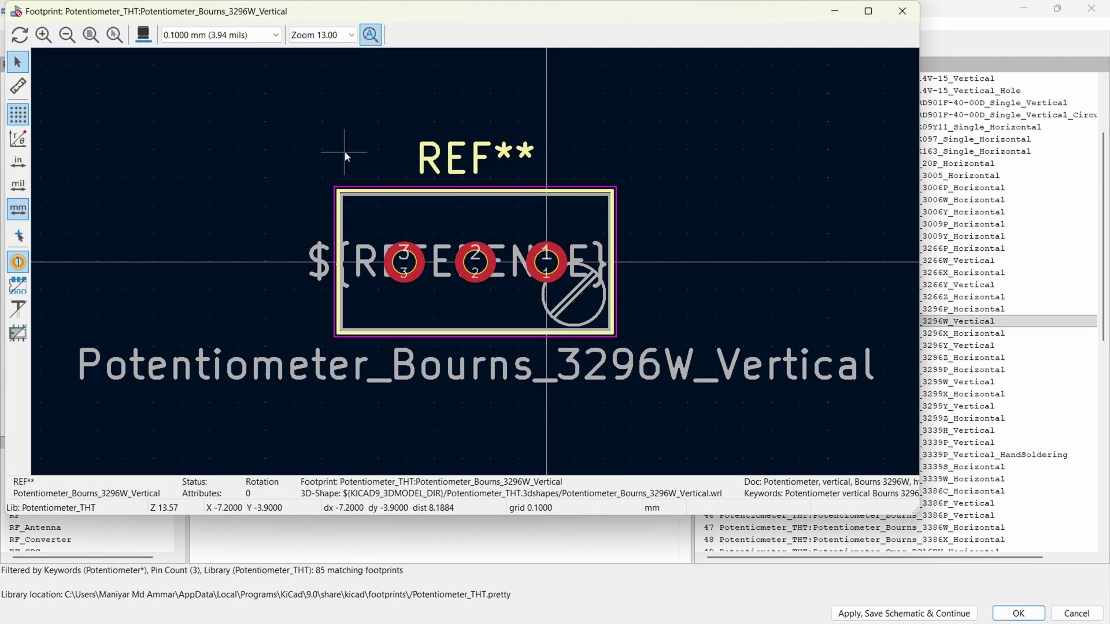
pyautogui.click(143, 35)
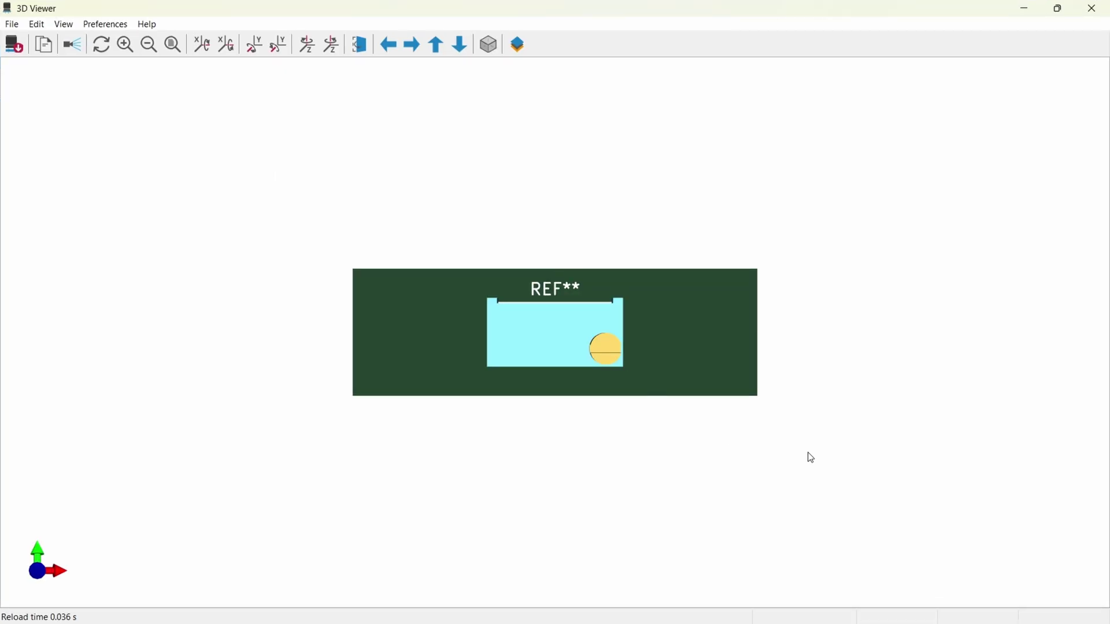
pyautogui.moveTo(812, 459); pyautogui.dragTo(1106, 96)
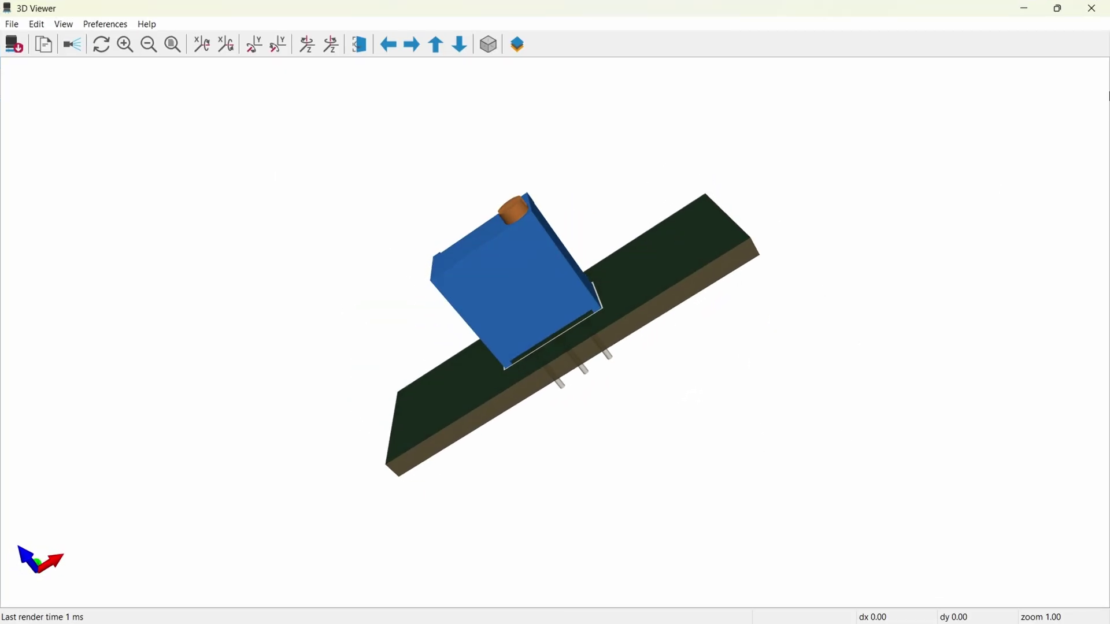
pyautogui.click(1092, 8)
pyautogui.click(908, 12)
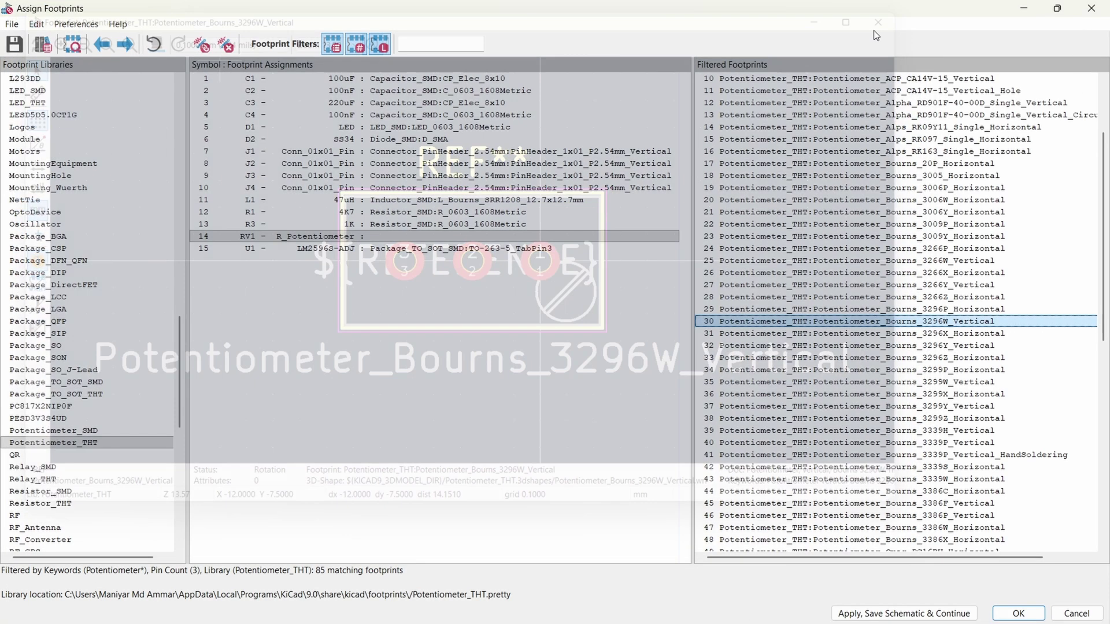
pyautogui.doubleClick(773, 326)
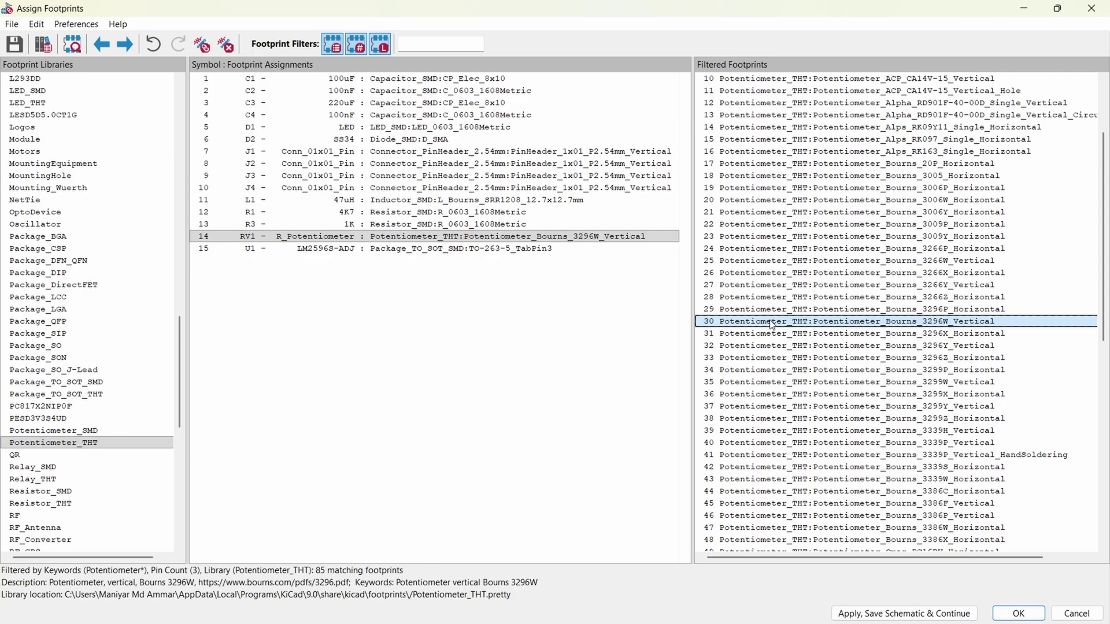
# Apply the footprint assignments, save the schematic and close the footprint assignment window.
pyautogui.click(606, 328)
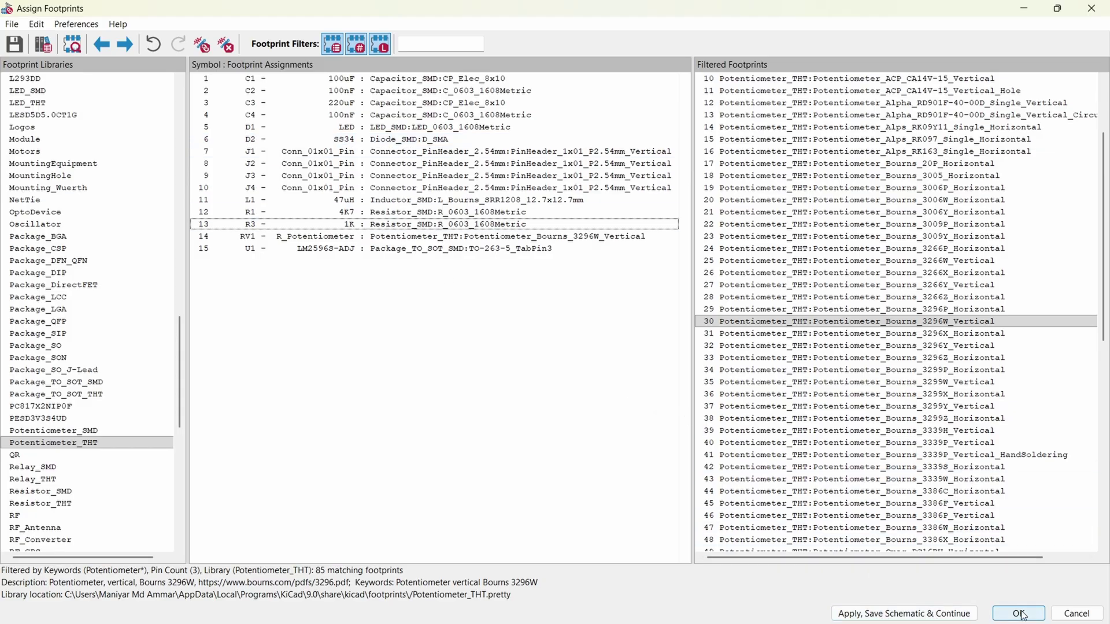
pyautogui.click(959, 614)
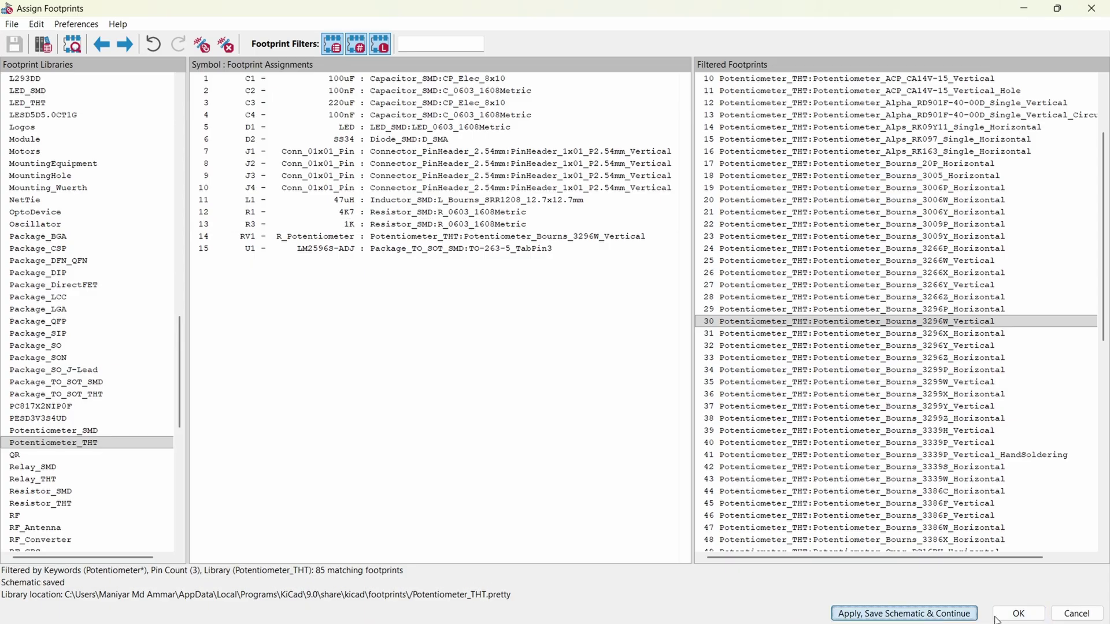
pyautogui.click(1019, 614)
# Switch to the PCB Editor, update the board from the schematic and place the imported footprints just right of the sheet's centre.
pyautogui.scroll(-5, 559, 331)
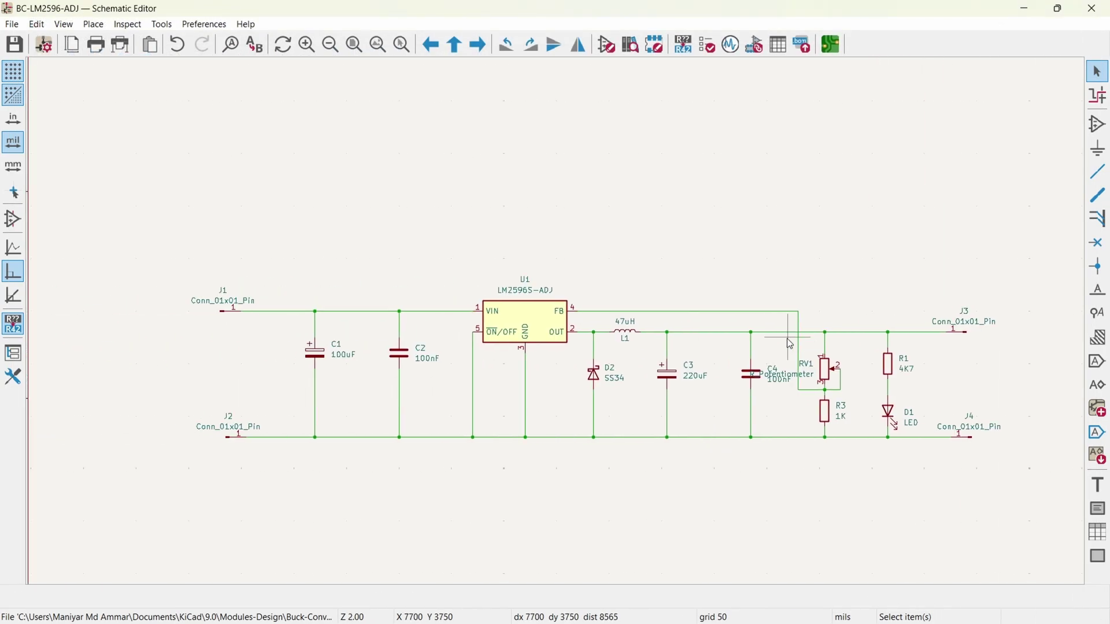
pyautogui.moveTo(558, 329); pyautogui.dragTo(664, 338, button='middle')
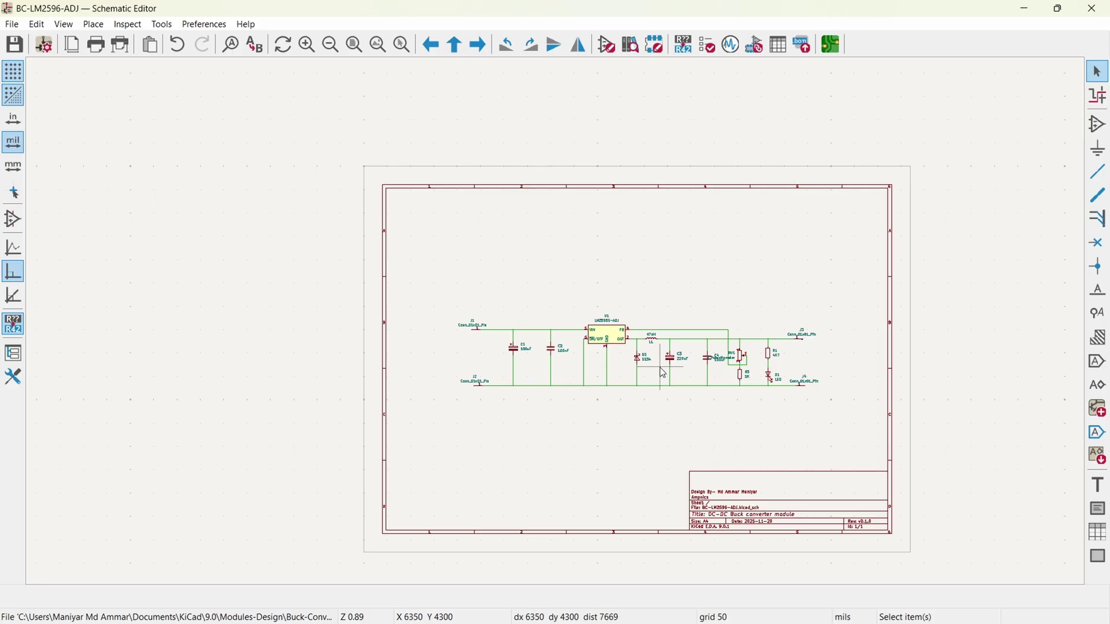
pyautogui.scroll(2, 662, 374)
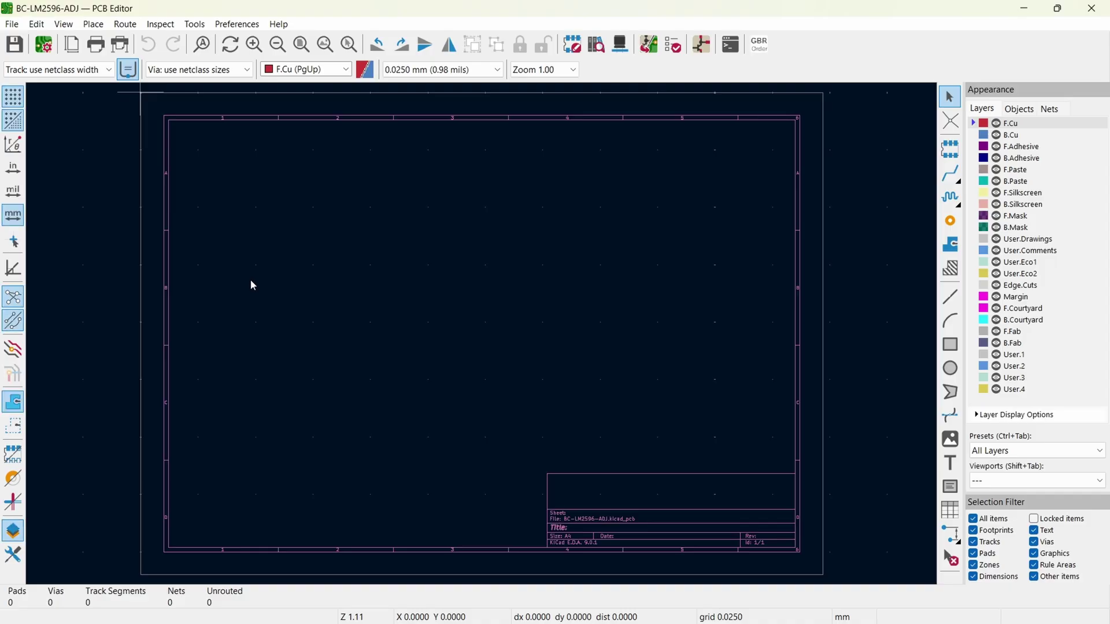
pyautogui.click(648, 44)
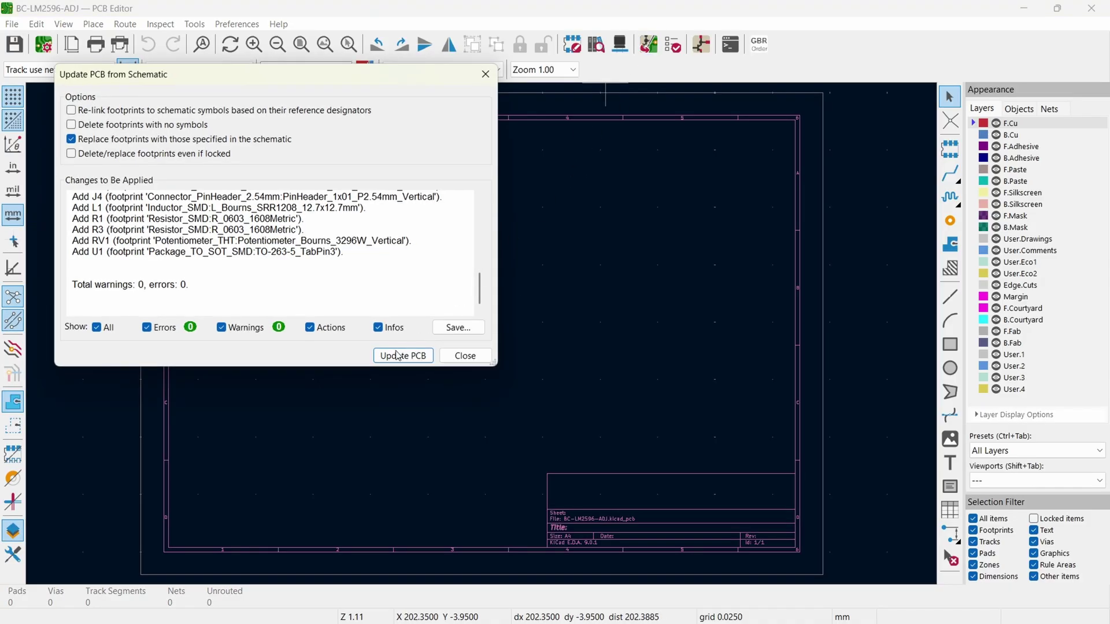
pyautogui.click(395, 358)
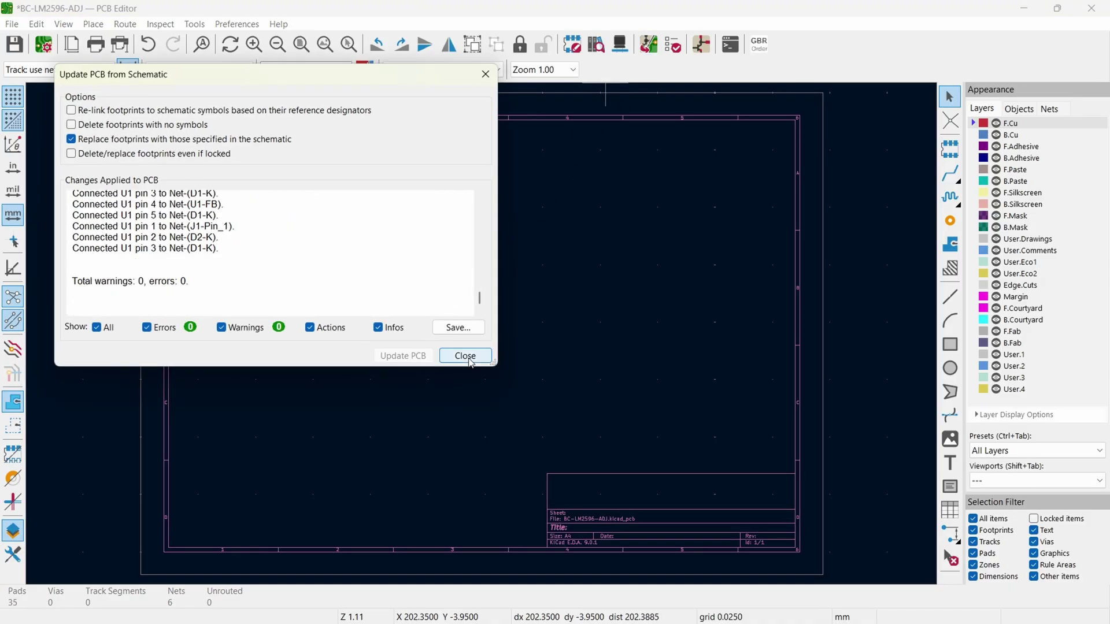
pyautogui.click(467, 357)
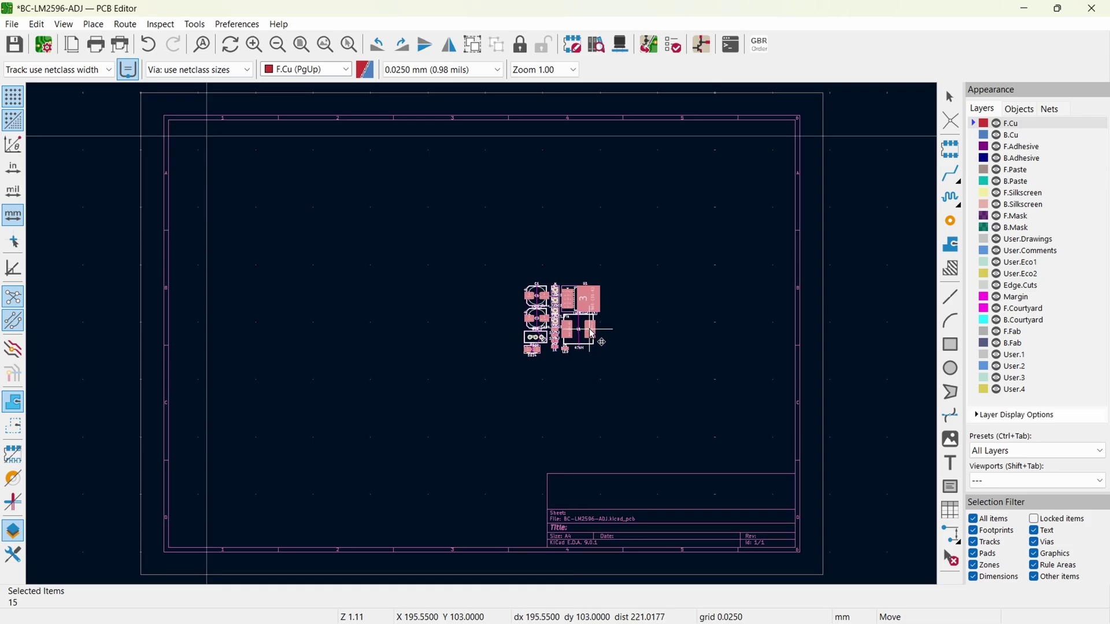
pyautogui.click(605, 329)
pyautogui.scroll(3, 574, 318)
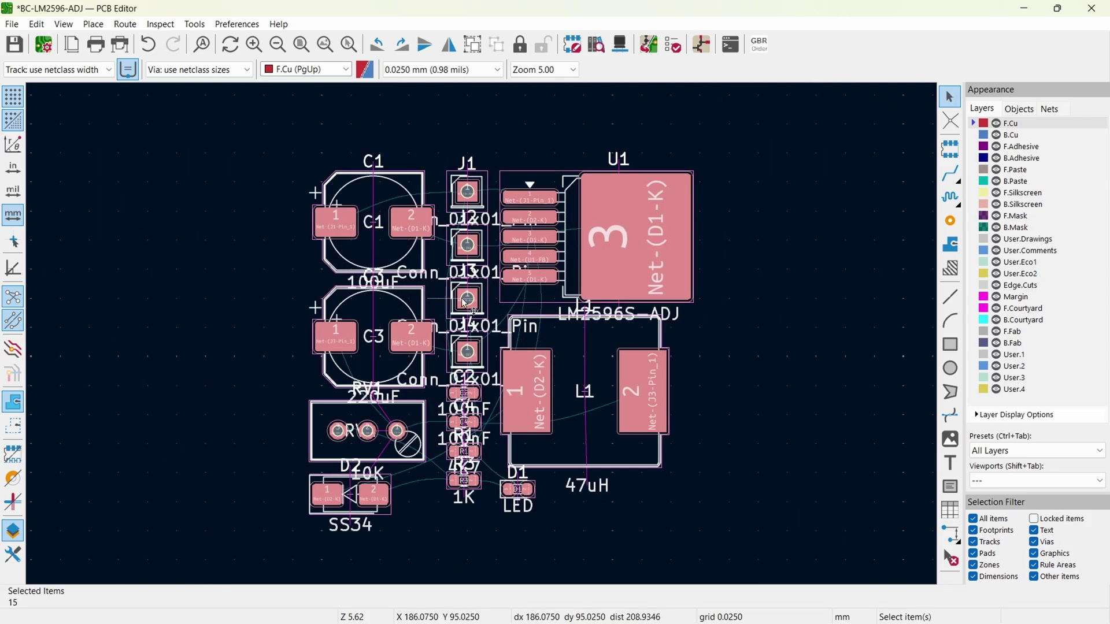
pyautogui.click(267, 294)
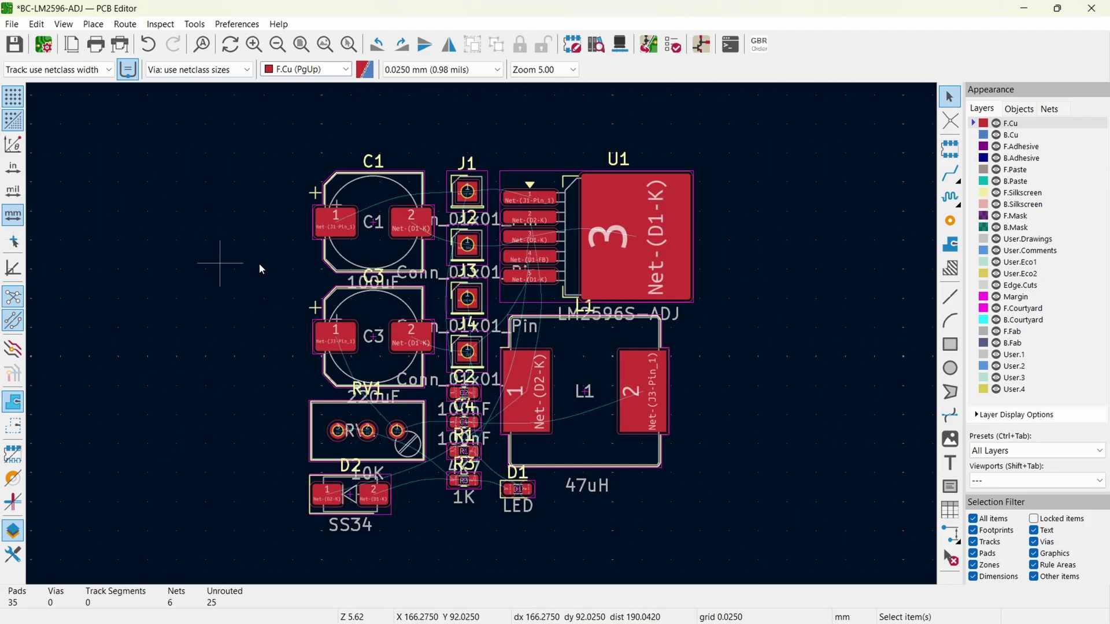
# Hide the F.Fab layer and save the board.
pyautogui.scroll(-2, 511, 287)
pyautogui.moveTo(381, 348); pyautogui.dragTo(611, 317, button='middle')
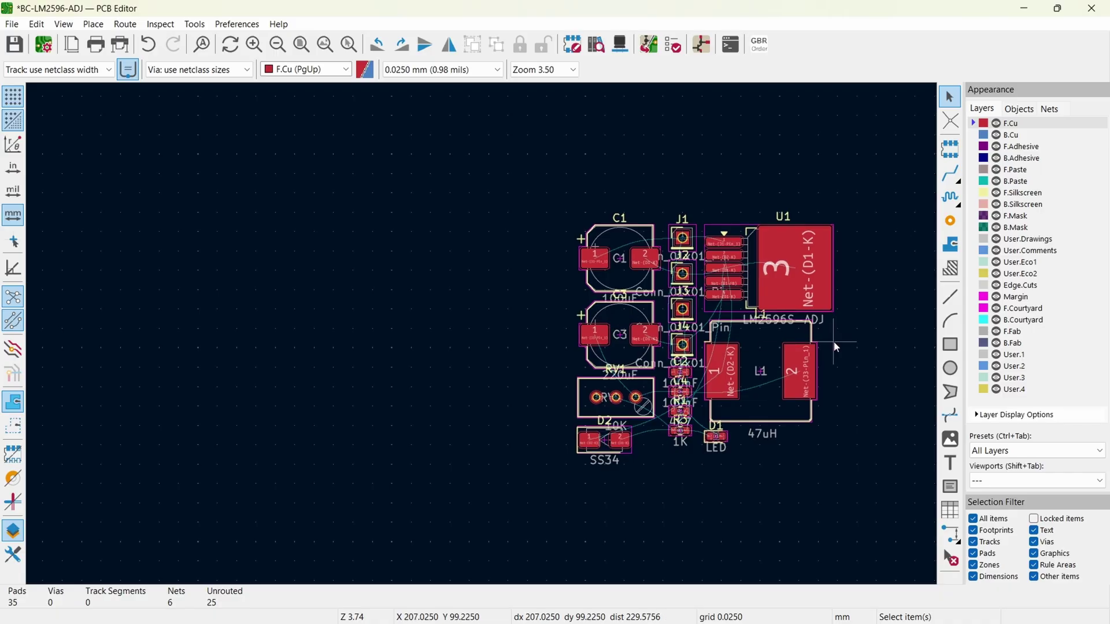
pyautogui.click(997, 332)
pyautogui.hotkey('ctrl', 's')
# Draw a board outline rectangle of 43 by 21 mm on Edge.Cuts beside the footprints, using a 1.0000 mm grid.
pyautogui.scroll(-3, 688, 315)
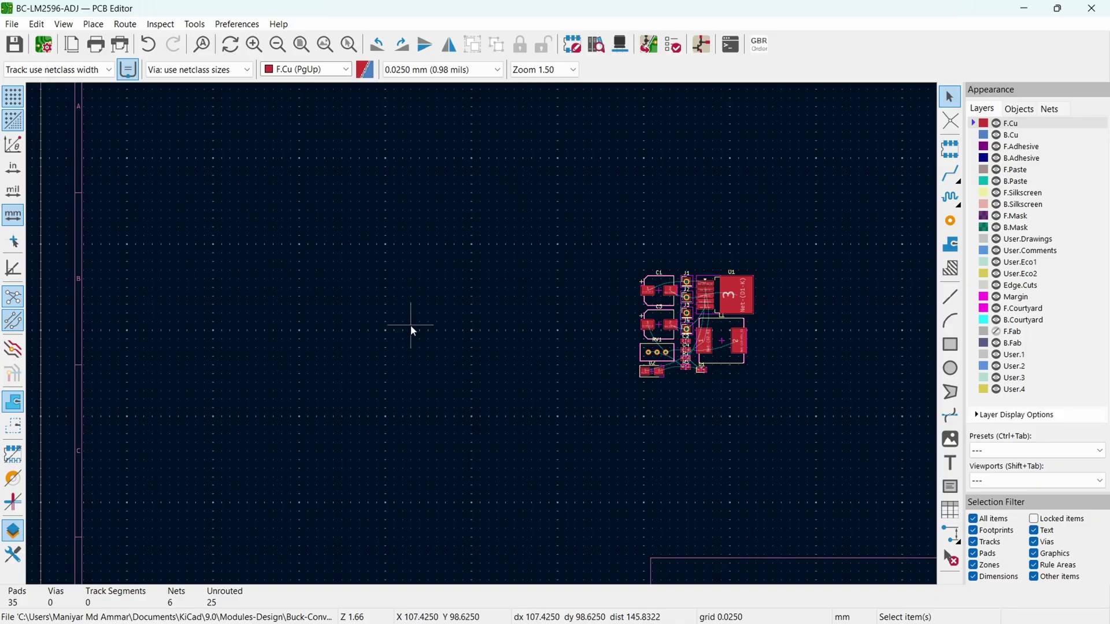
pyautogui.click(982, 285)
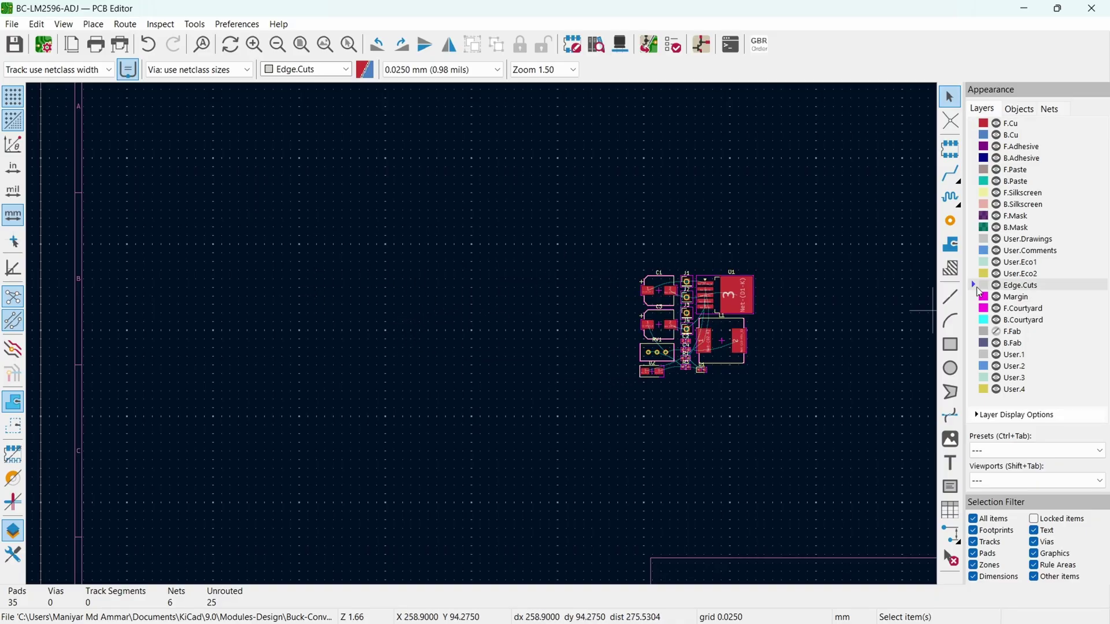
pyautogui.click(947, 349)
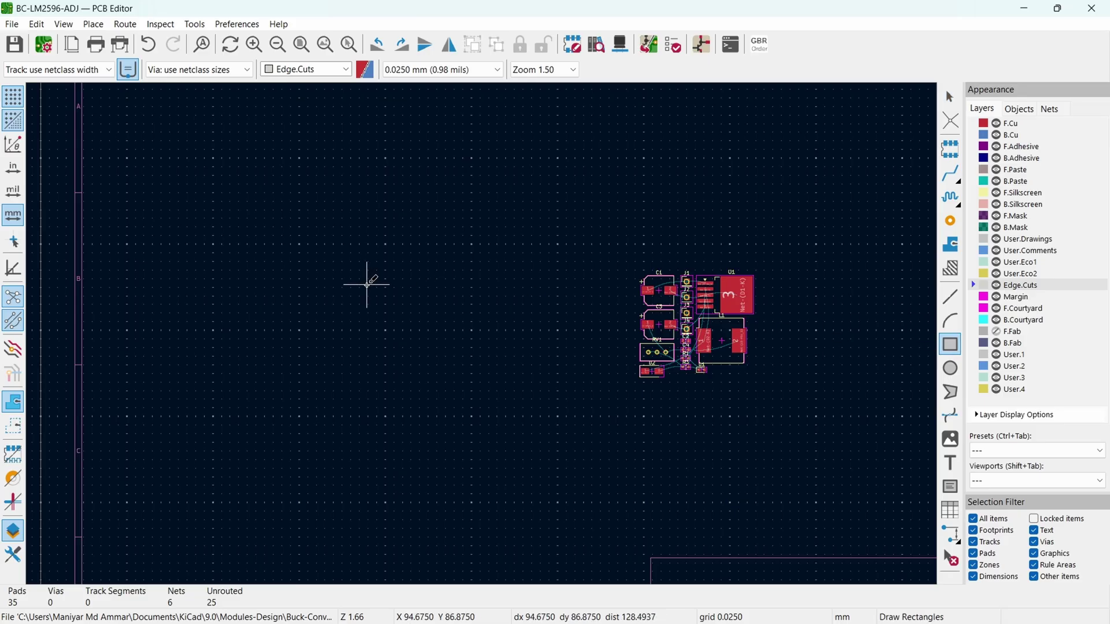
pyautogui.click(443, 70)
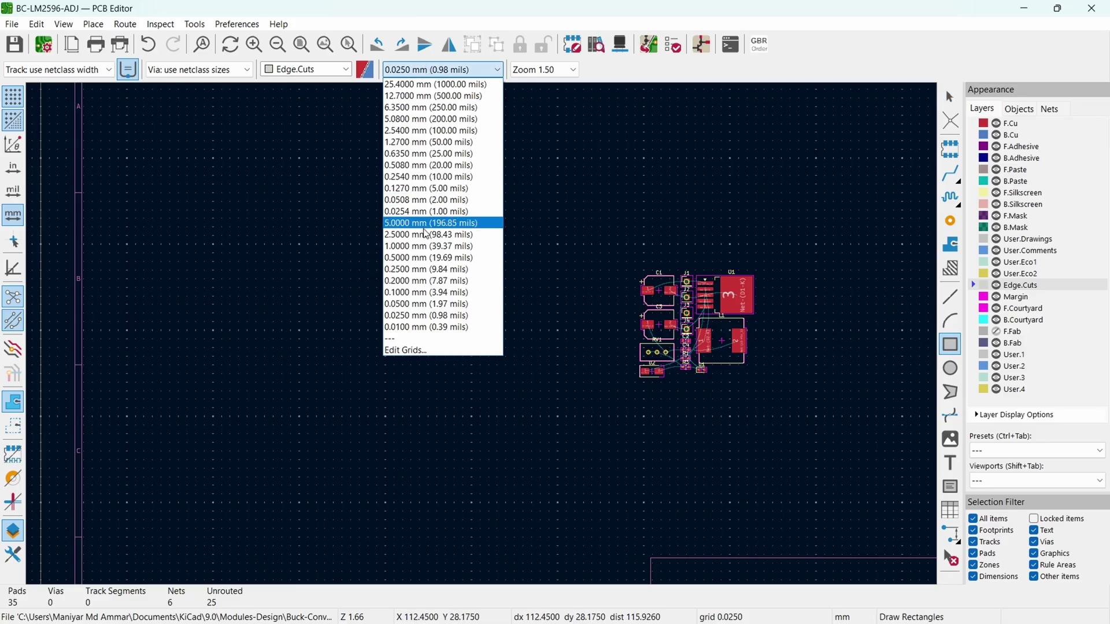
pyautogui.click(424, 247)
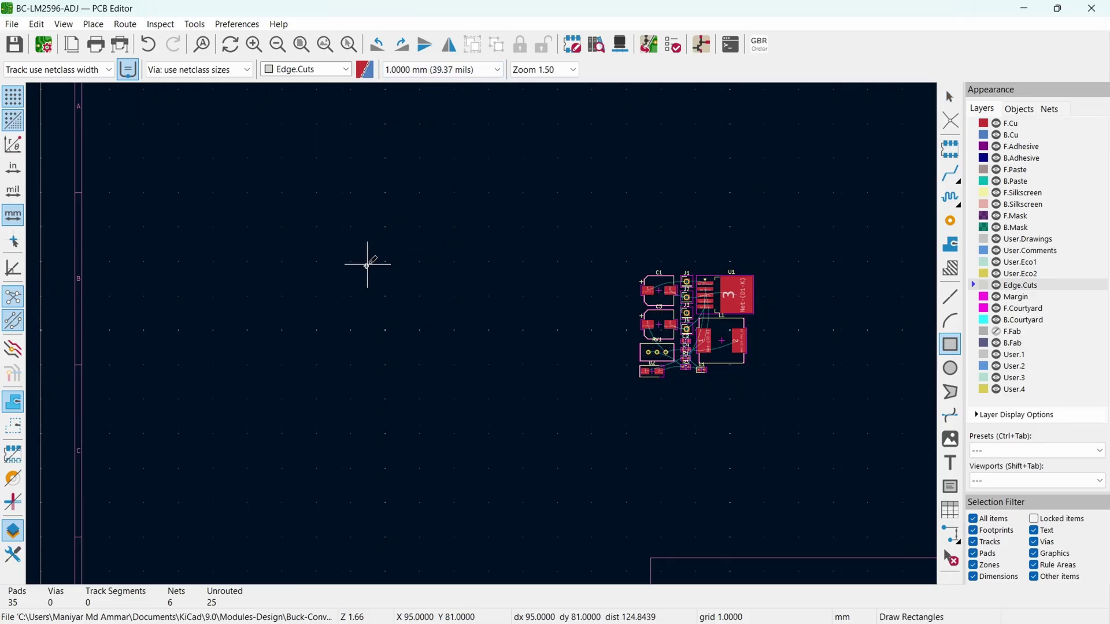
pyautogui.click(351, 226)
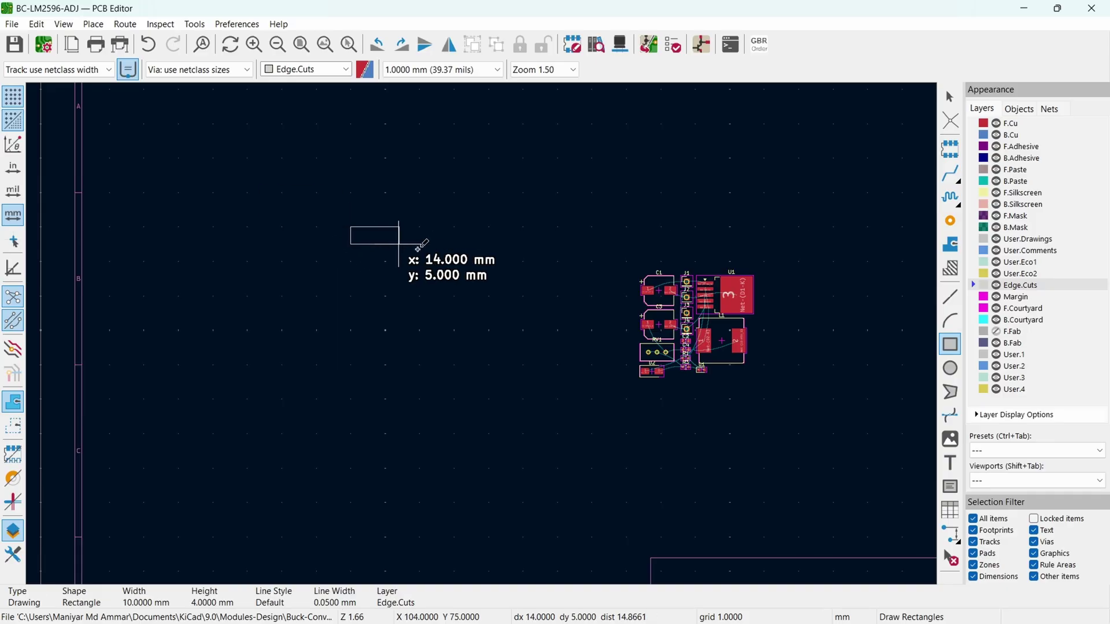
pyautogui.click(499, 298)
pyautogui.moveTo(584, 253); pyautogui.dragTo(609, 323, button='middle')
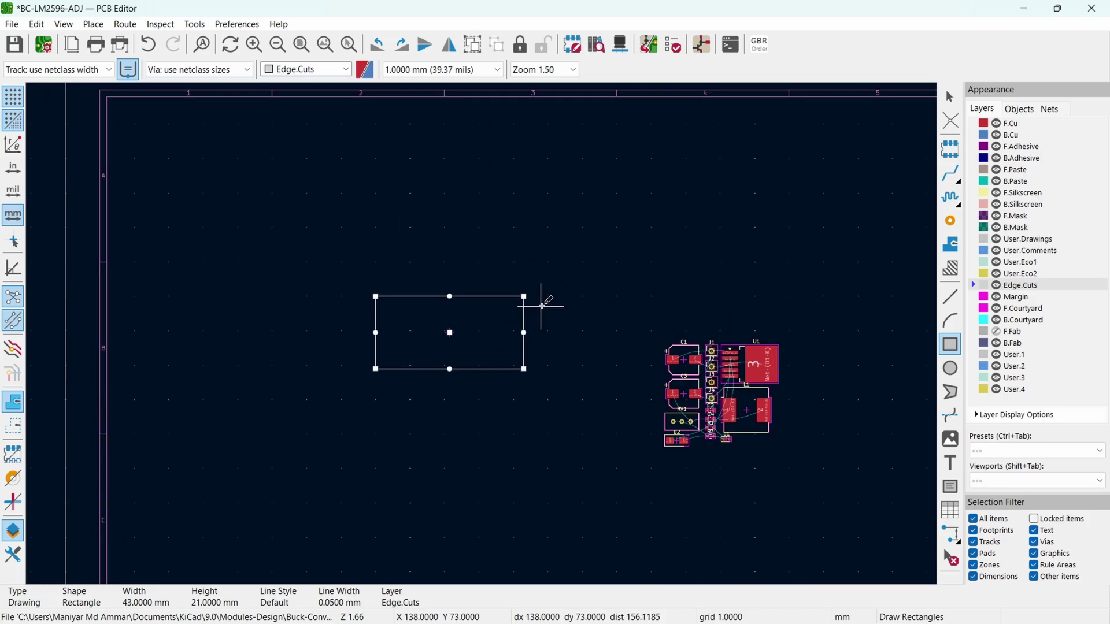
pyautogui.press('Escape')
pyautogui.scroll(5, 542, 306)
pyautogui.scroll(-3, 483, 335)
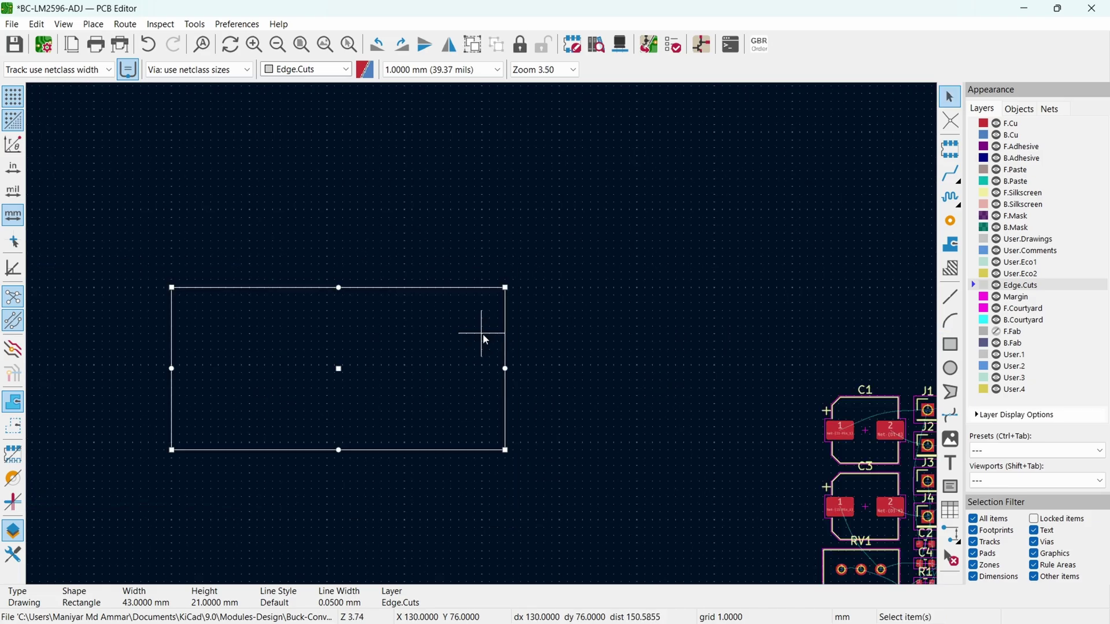
pyautogui.click(624, 237)
# Shift U1 slightly up and to the right, away from the other imported footprints.
pyautogui.scroll(-4, 621, 247)
pyautogui.moveTo(659, 289); pyautogui.dragTo(477, 403, button='middle')
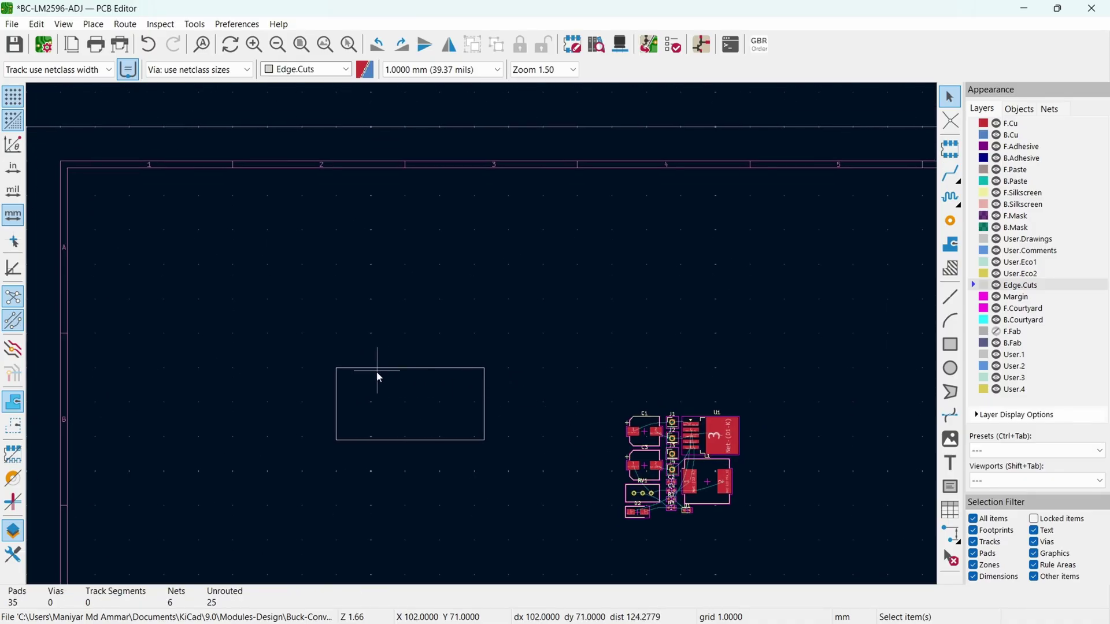
pyautogui.moveTo(390, 382); pyautogui.dragTo(335, 345, button='middle')
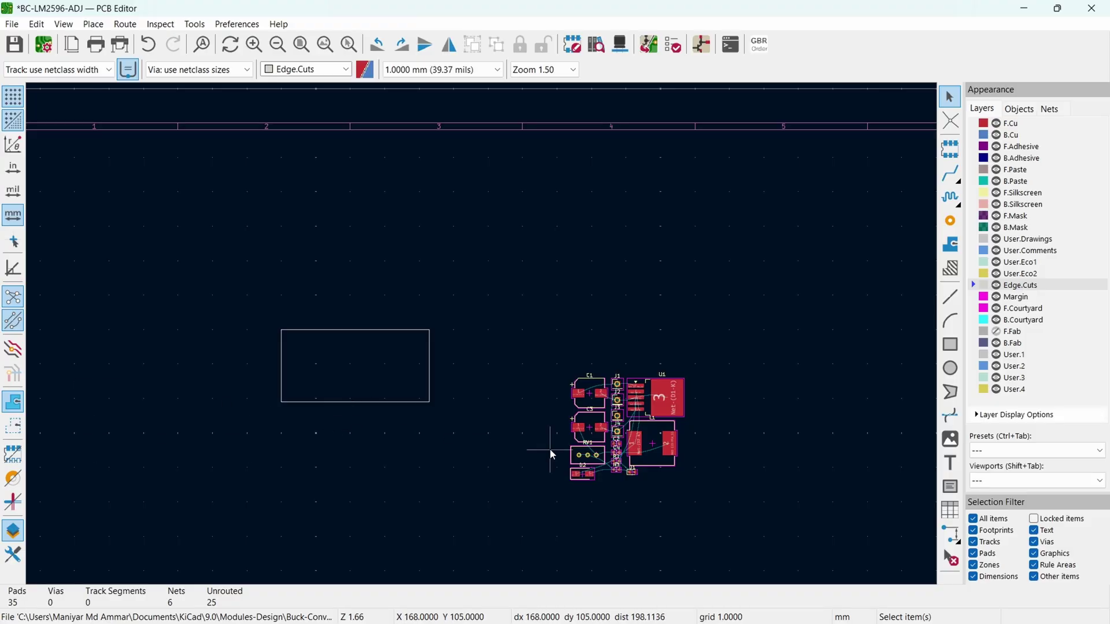
pyautogui.click(651, 402)
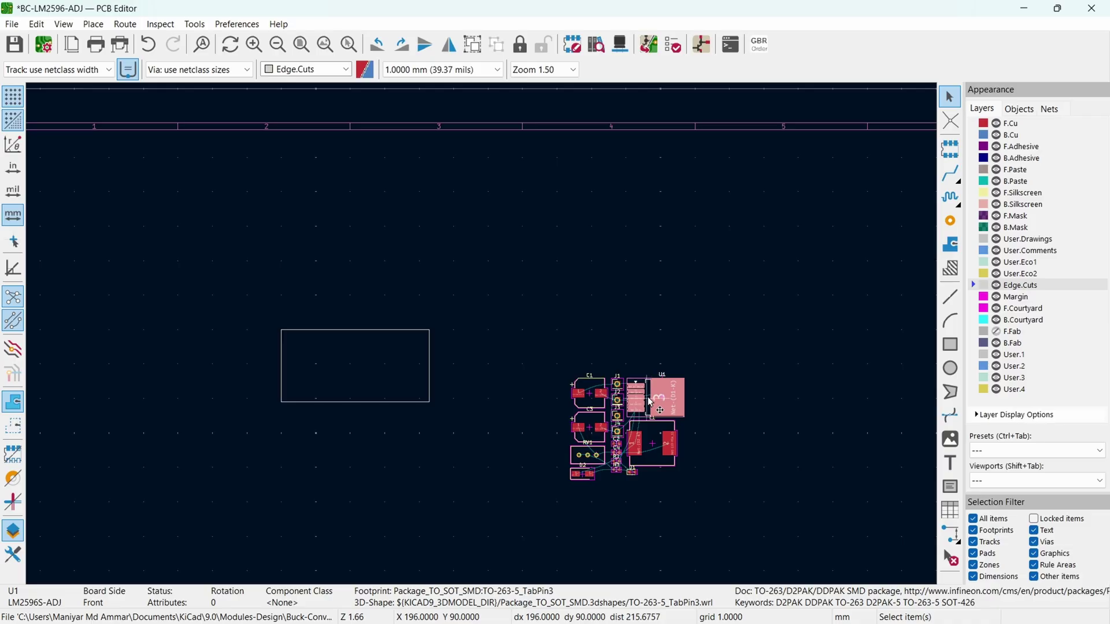
pyautogui.moveTo(651, 402); pyautogui.dragTo(674, 386)
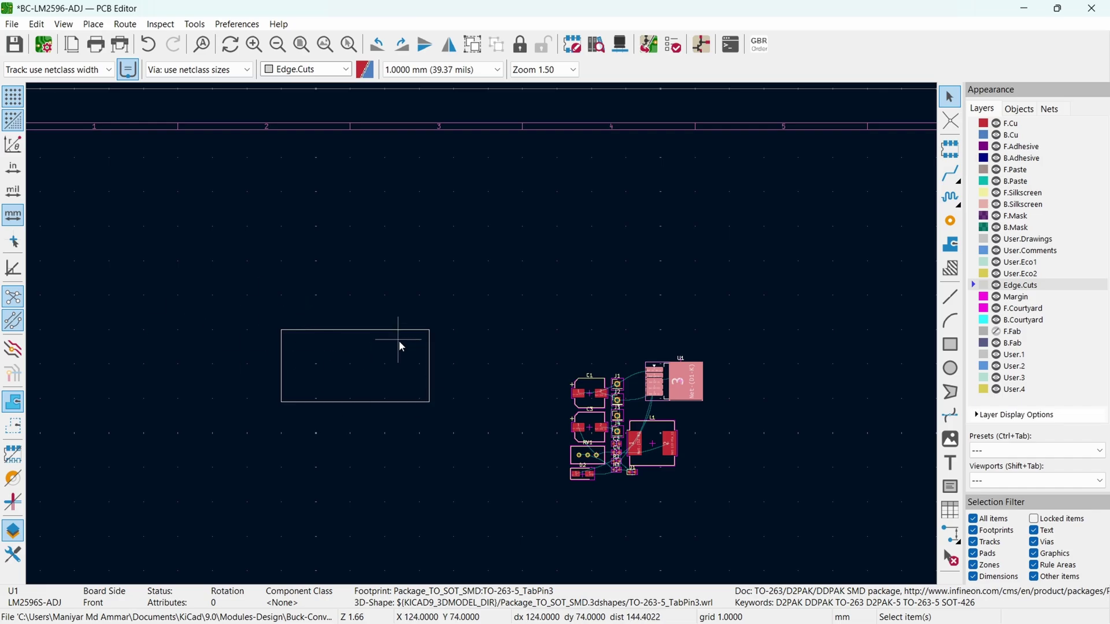
pyautogui.moveTo(541, 404); pyautogui.dragTo(500, 322, button='middle')
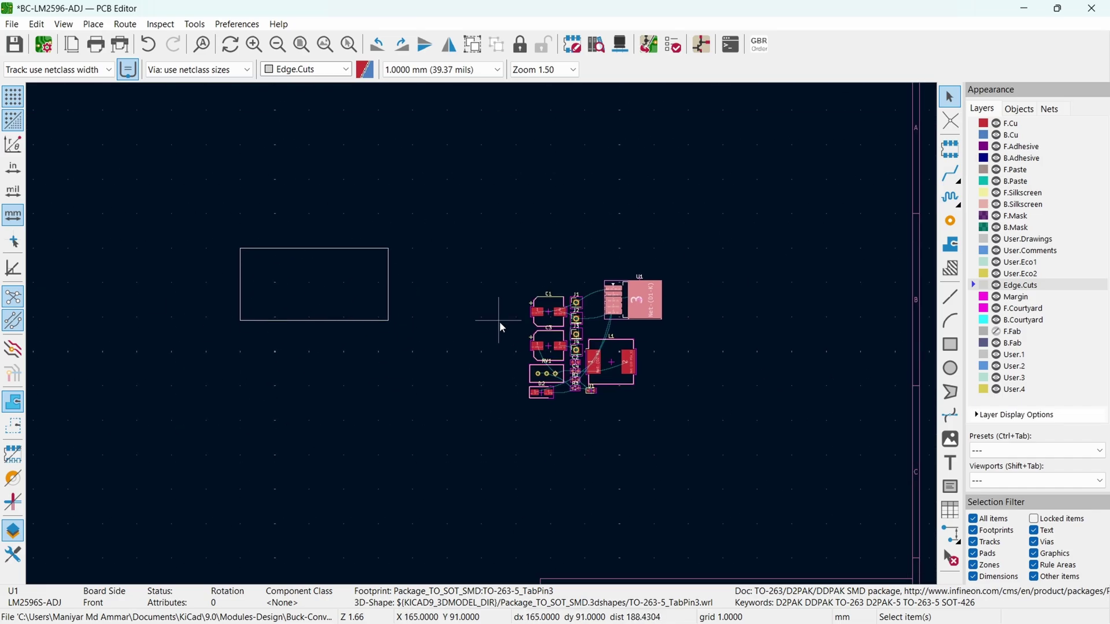
# Place C1 at the left end and C3 at the right end of the board outline, rotated with pad 1 upward.
pyautogui.scroll(2, 493, 325)
pyautogui.moveTo(617, 296); pyautogui.dragTo(210, 371)
pyautogui.press('r')
pyautogui.scroll(-1, 644, 273)
pyautogui.moveTo(617, 337); pyautogui.dragTo(531, 337)
pyautogui.press('r')
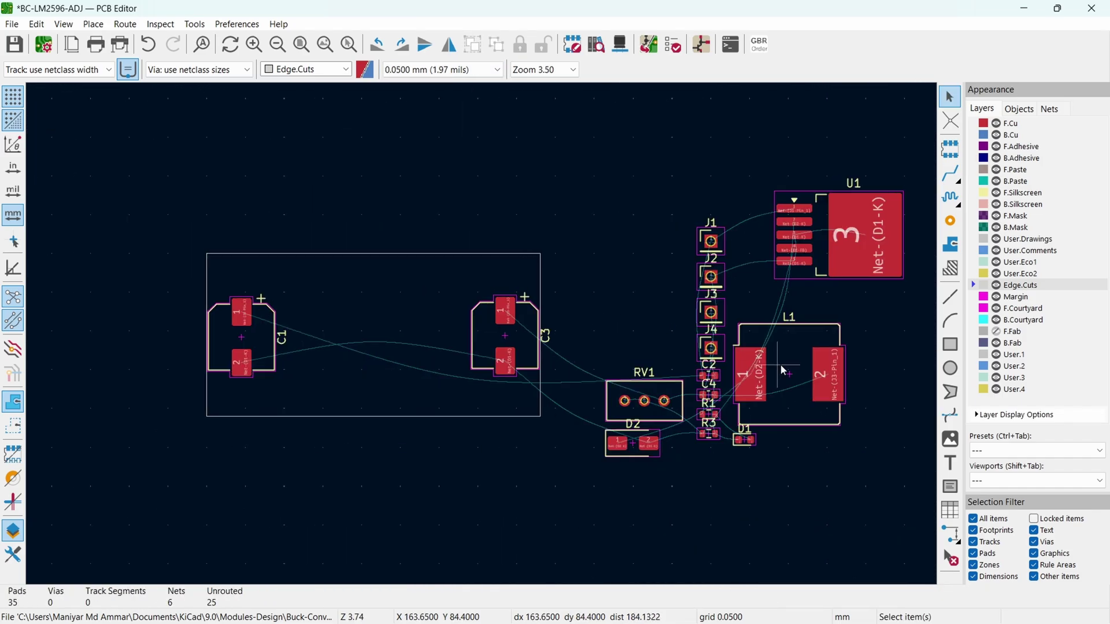
# Place J1 and J2 at the board's left corners, U1 upright beside C1, C2 near C1's lower pad and D2 below U1's pins.
pyautogui.moveTo(781, 370); pyautogui.dragTo(805, 364)
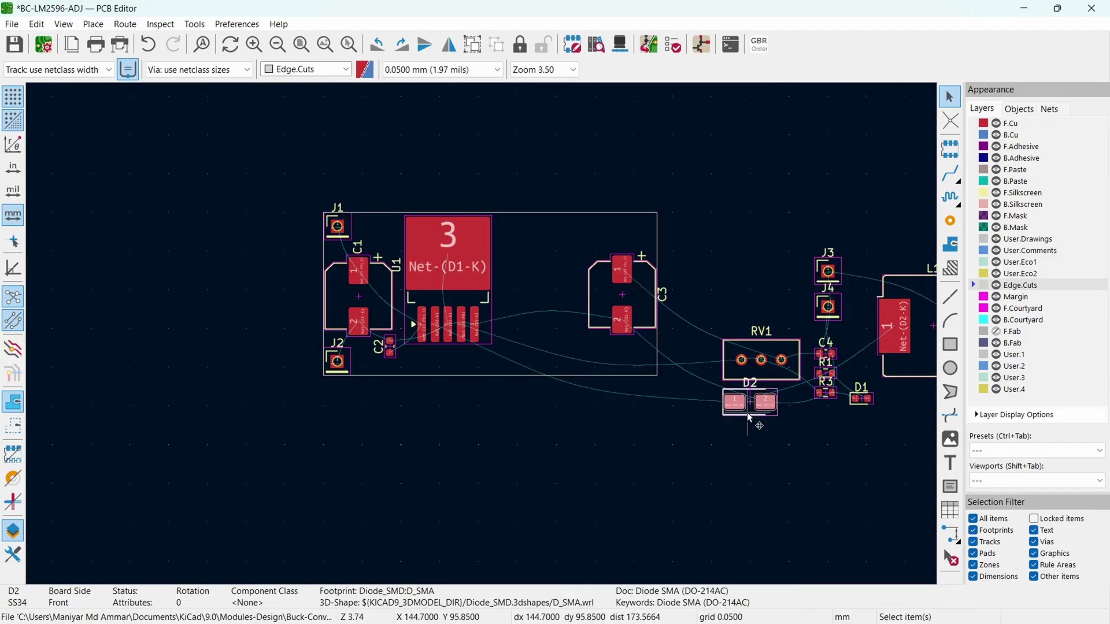
pyautogui.press('m')
pyautogui.click(504, 318)
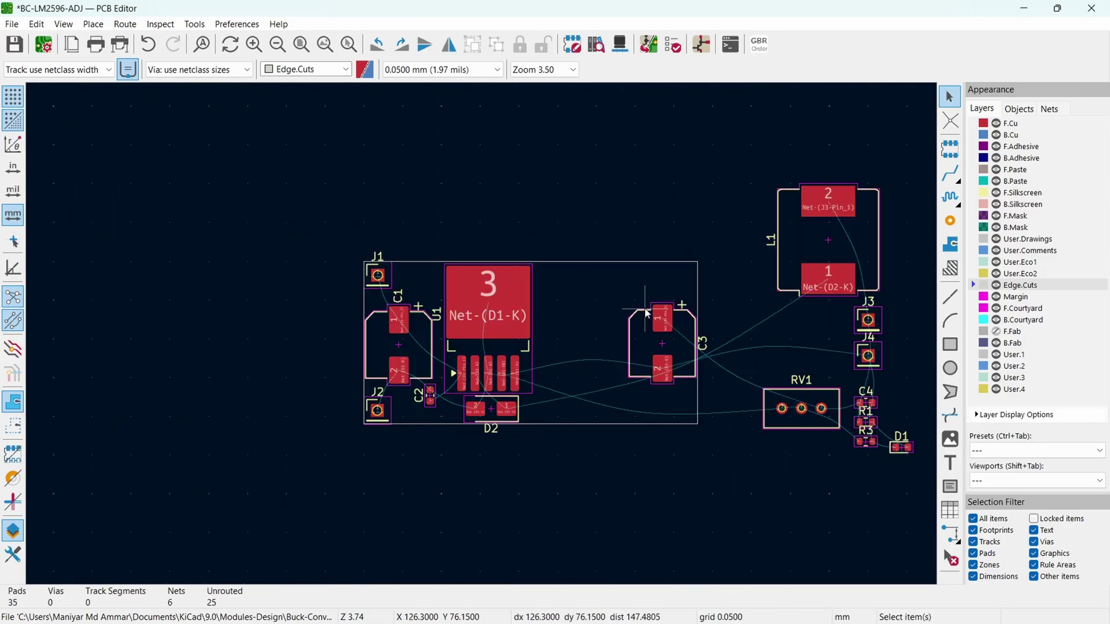
pyautogui.scroll(3, 588, 198)
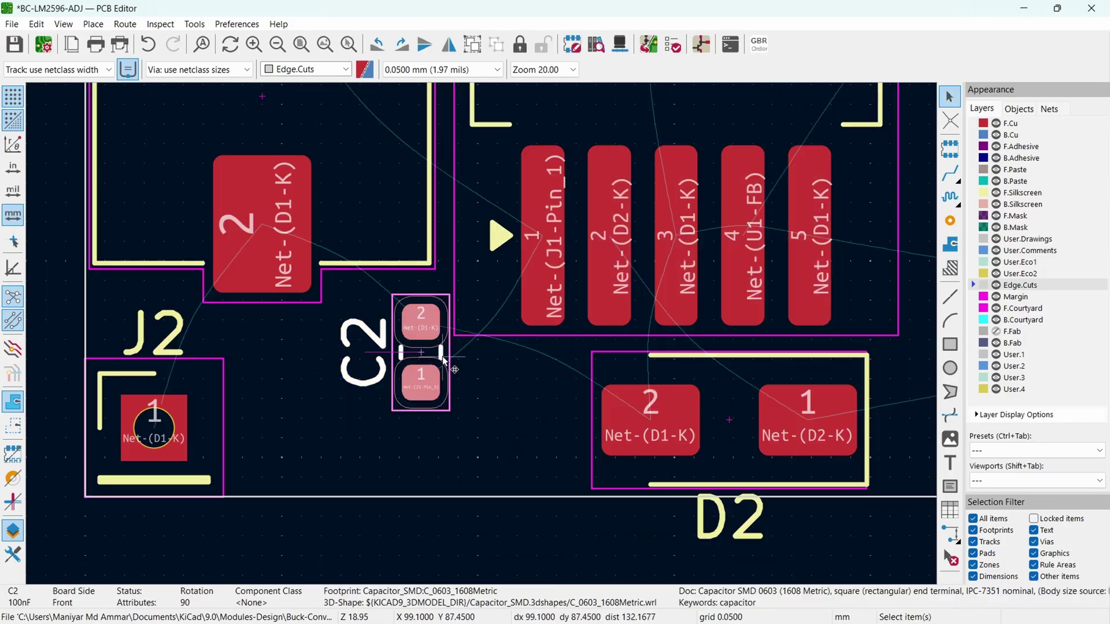
# Place L1 and RV1 between U1 and C3, and J3 and J4 at the board's upper and lower right corners.
pyautogui.scroll(-2, 587, 199)
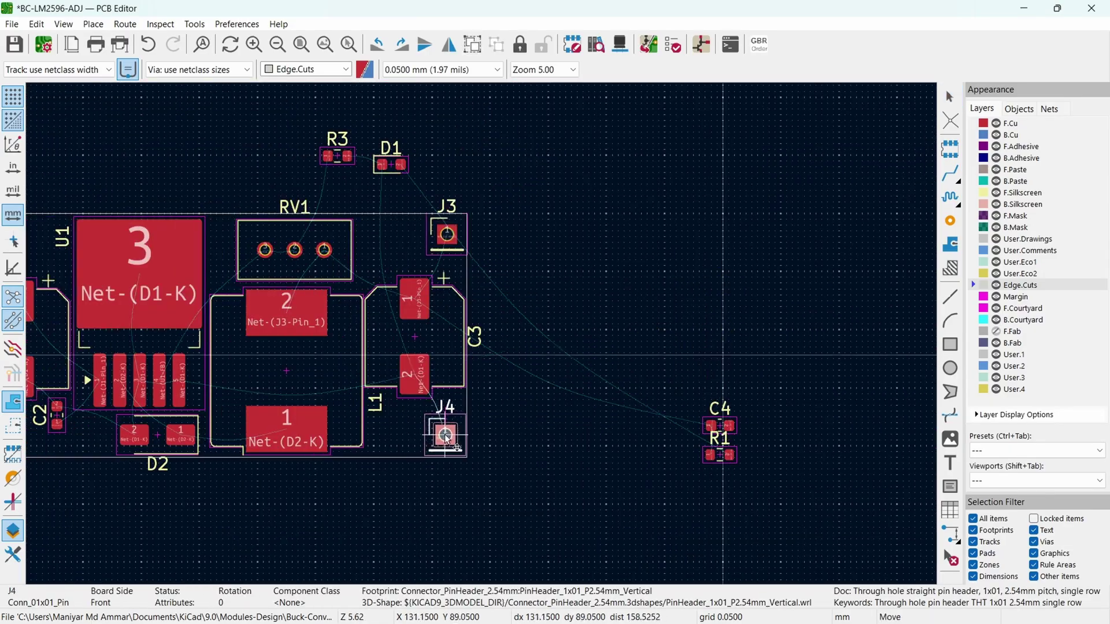
pyautogui.press('m')
pyautogui.click(521, 366)
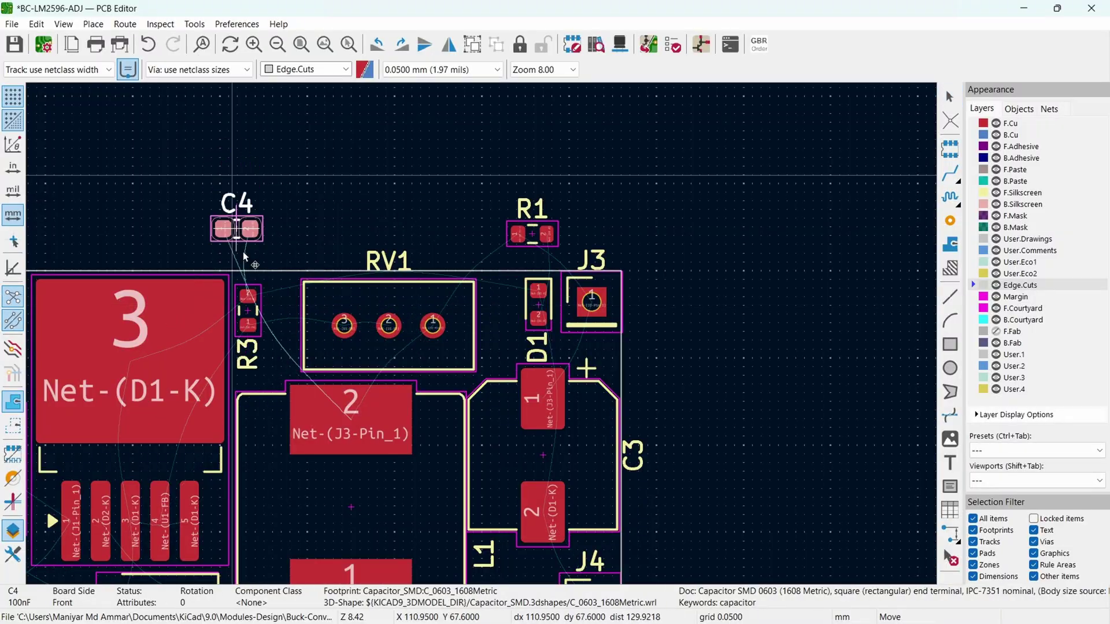
# Place R3 and C4 upright between U1 and RV1, and R1 and D1 upright between RV1 and J3.
pyautogui.press('m')
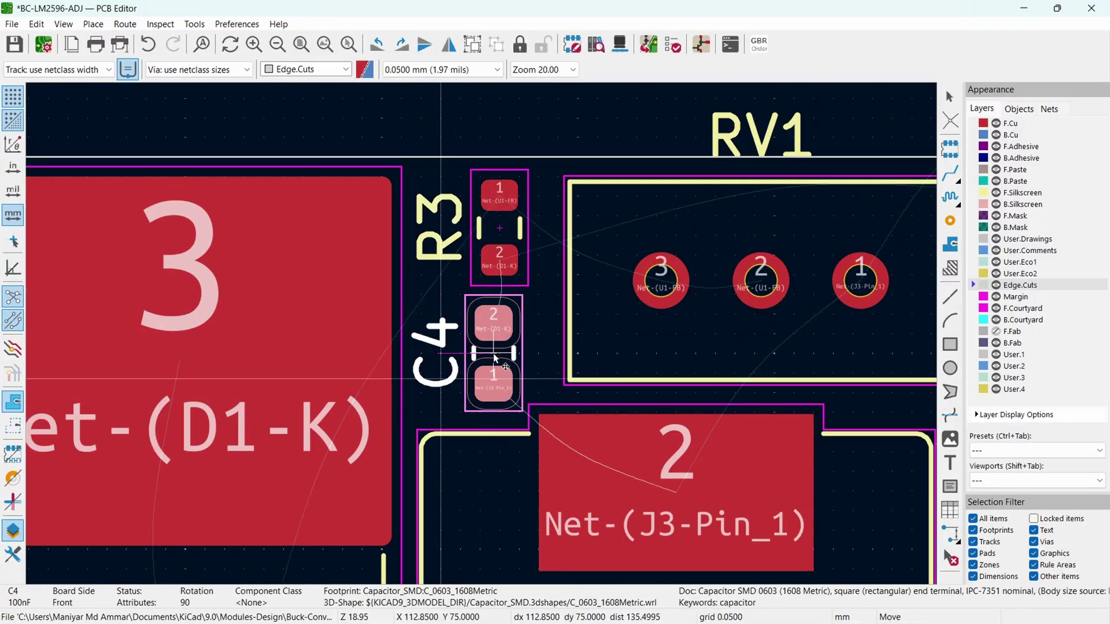
pyautogui.click(494, 359)
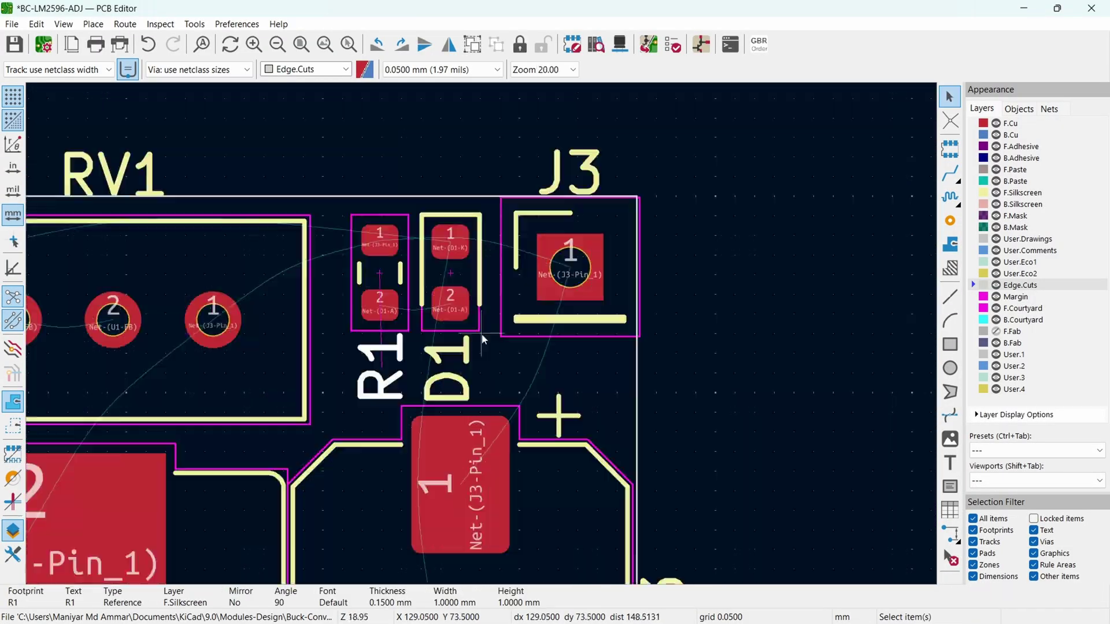
pyautogui.scroll(-8, 501, 459)
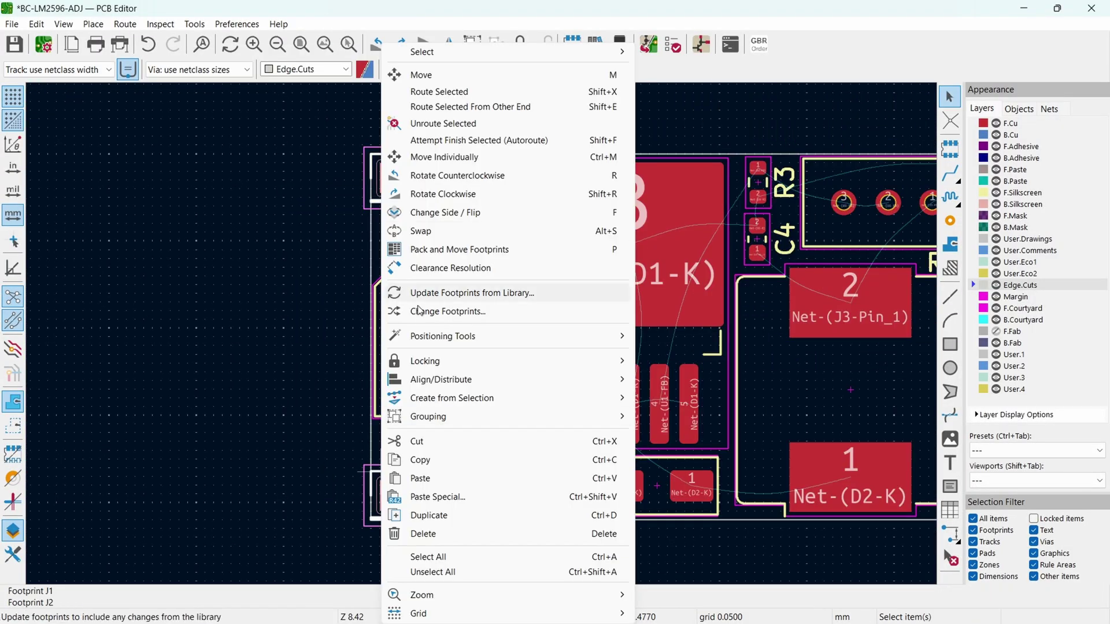
# Hide the reference designators of the corner pin headers J1 to J4.
pyautogui.press('m')
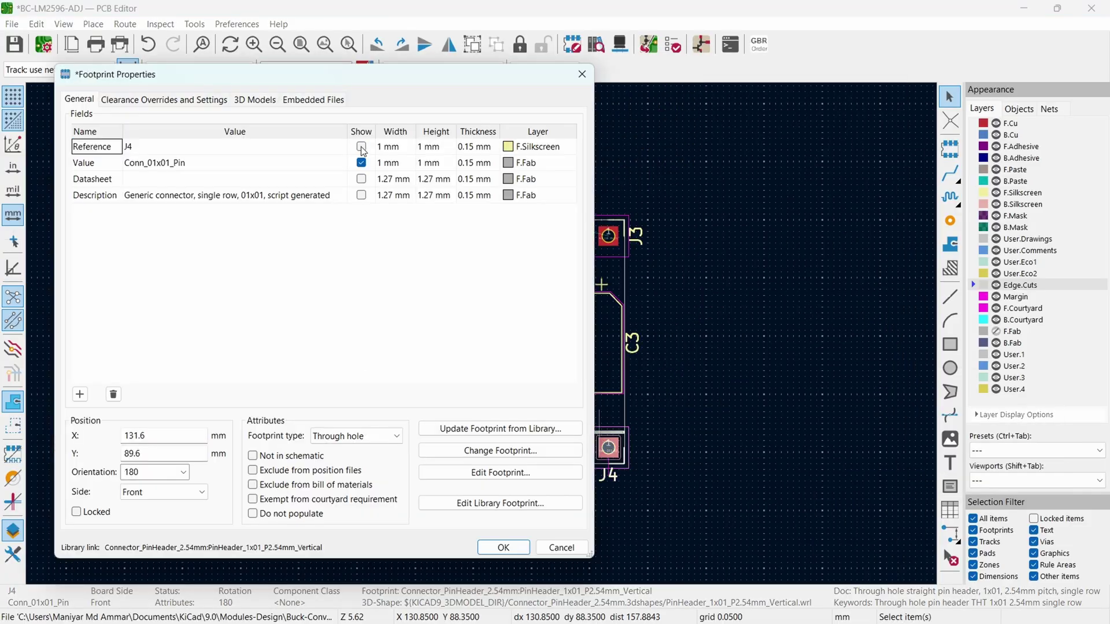
pyautogui.press('m')
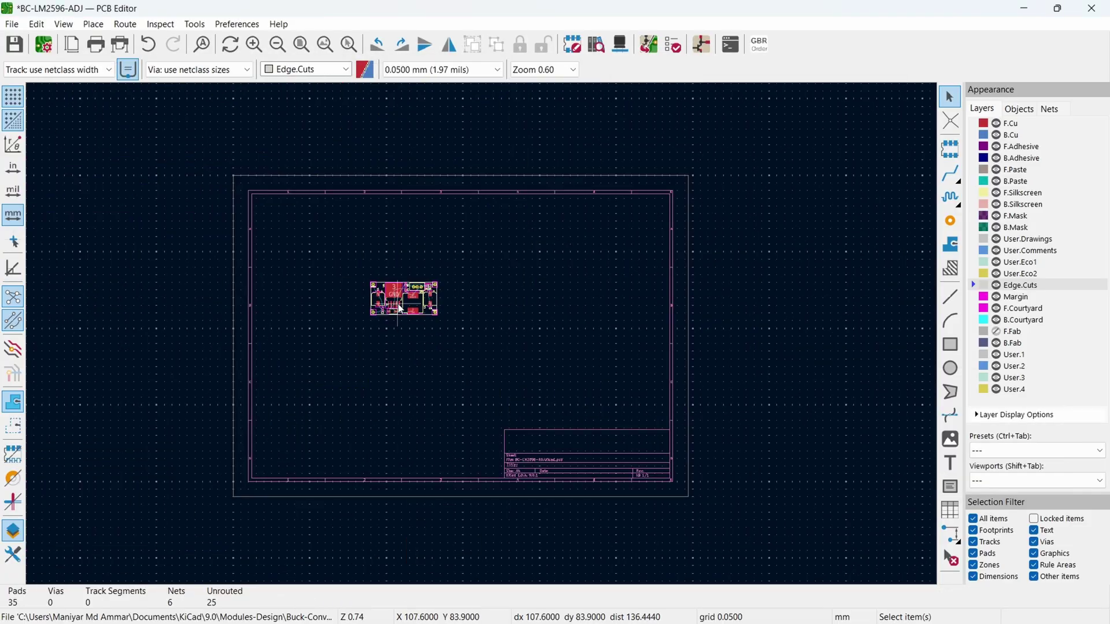
pyautogui.scroll(5, 400, 301)
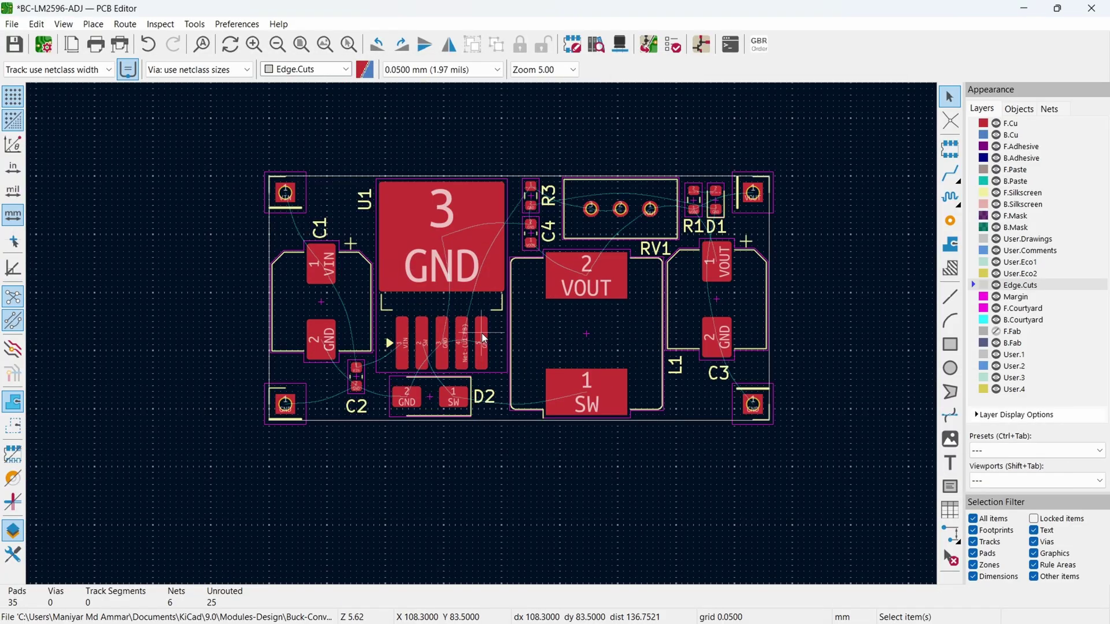
pyautogui.moveTo(513, 330); pyautogui.dragTo(562, 382, button='middle')
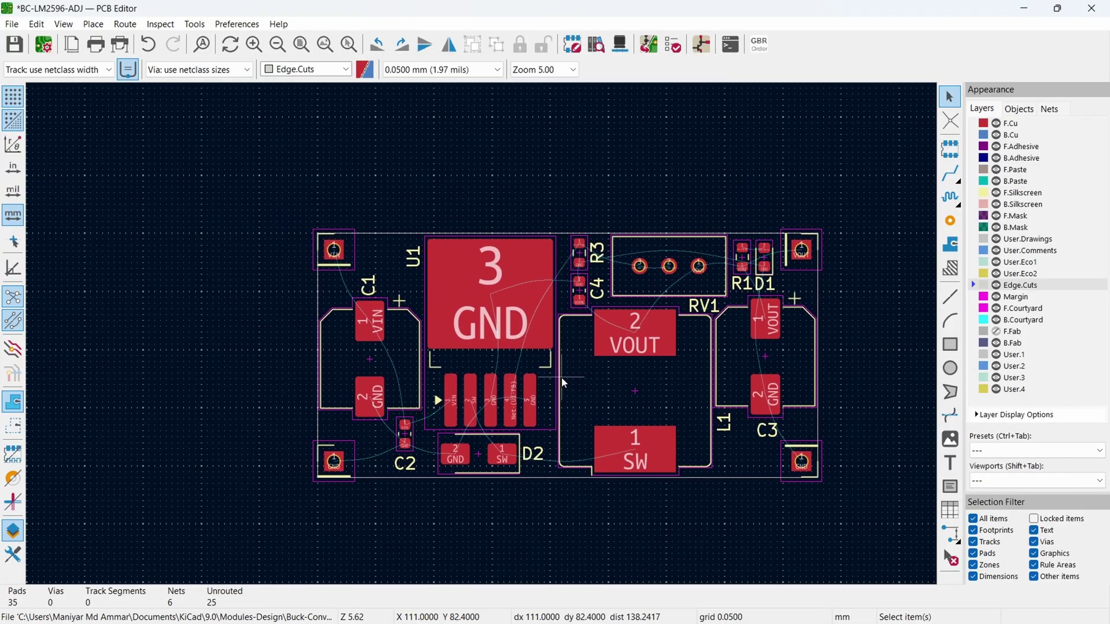
pyautogui.scroll(2, 524, 367)
pyautogui.scroll(-2, 484, 340)
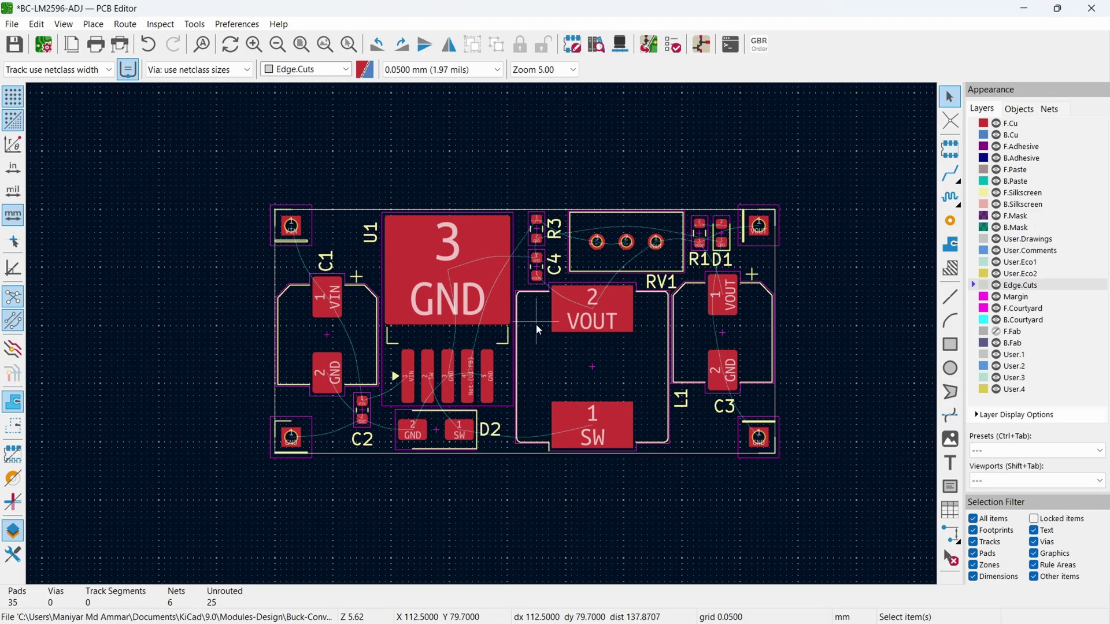
pyautogui.moveTo(535, 323); pyautogui.dragTo(513, 384, button='middle')
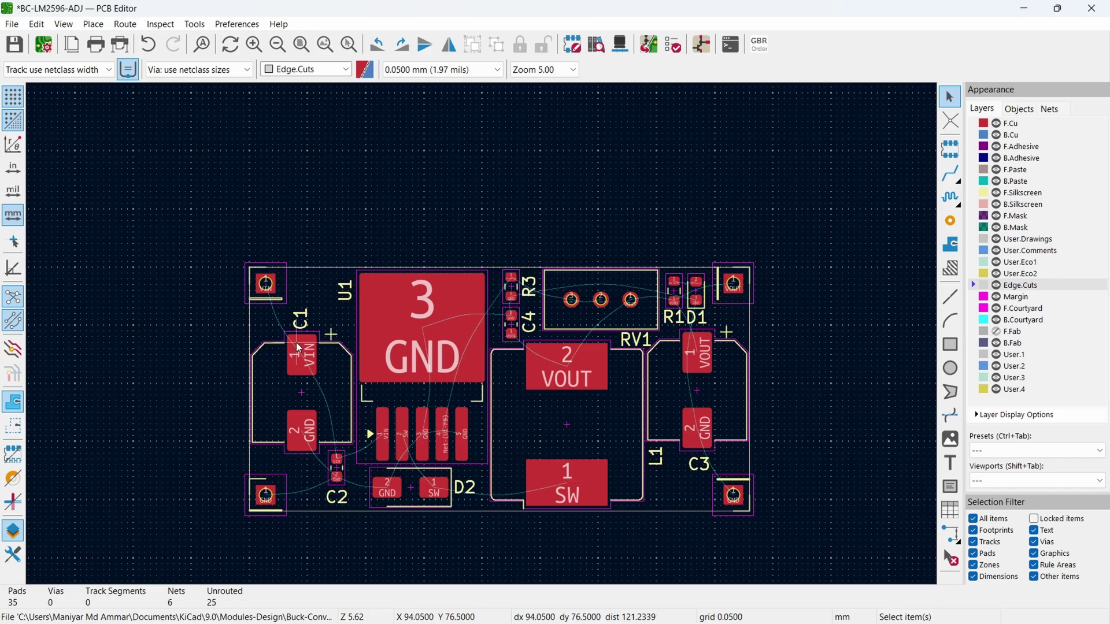
# Add pre-defined board sizes: a 0.5 mm track width and a via with 0.45 mm diameter and 0.3 mm hole.
pyautogui.click(37, 72)
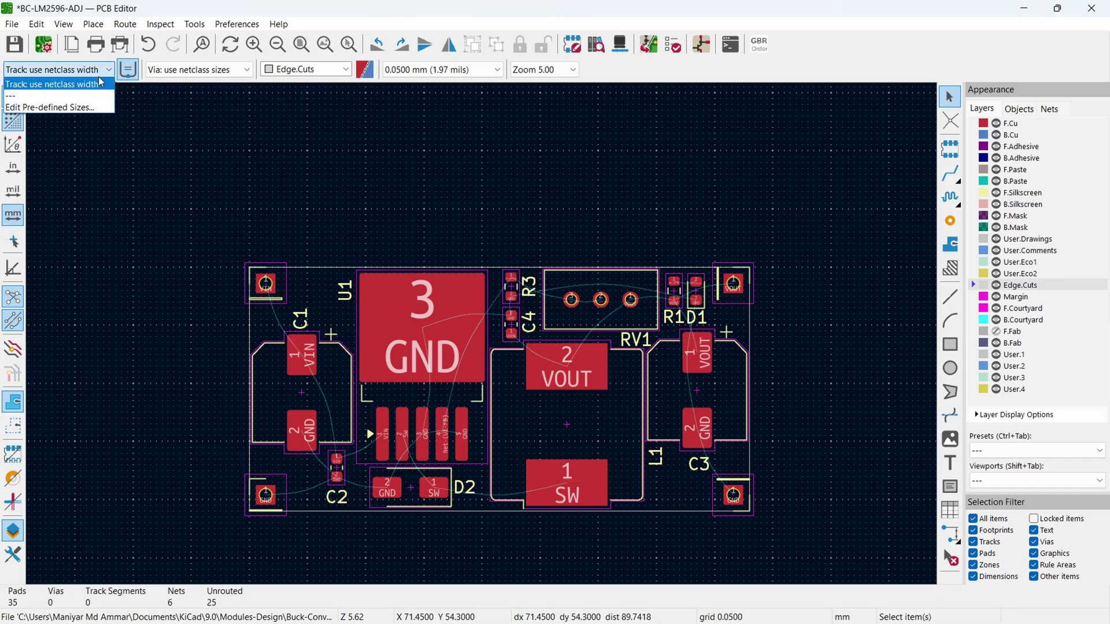
pyautogui.click(21, 108)
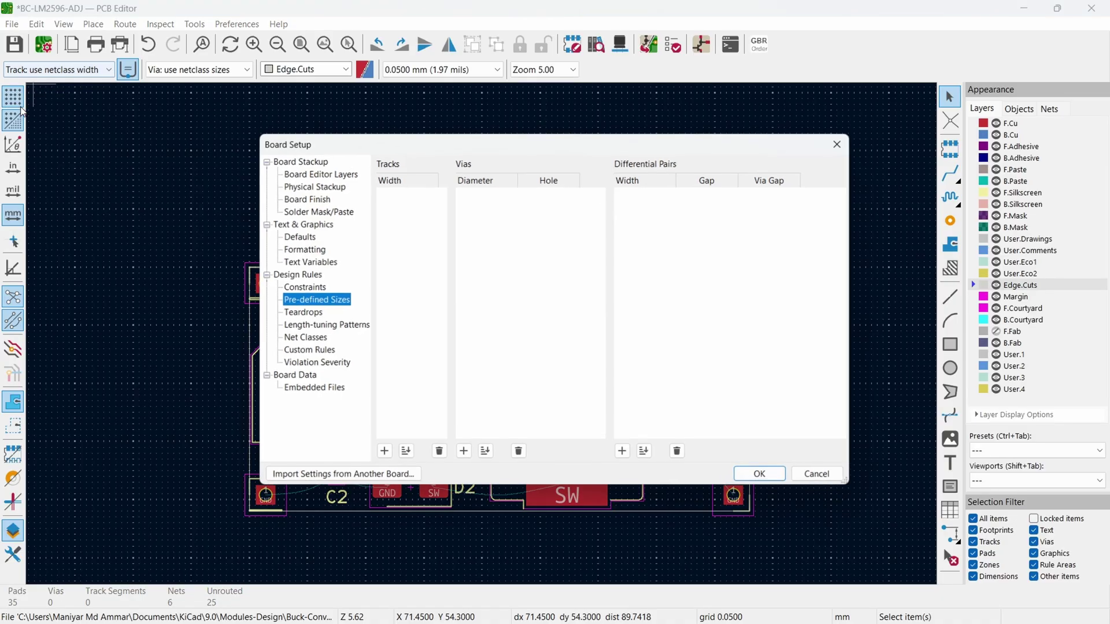
pyautogui.click(383, 454)
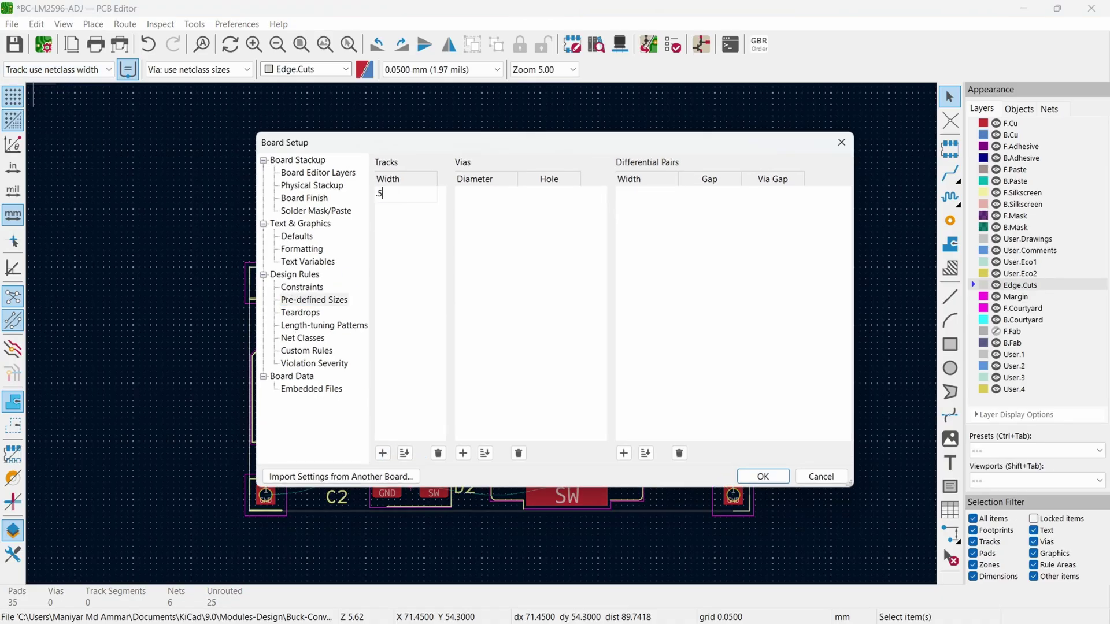
pyautogui.click(463, 453)
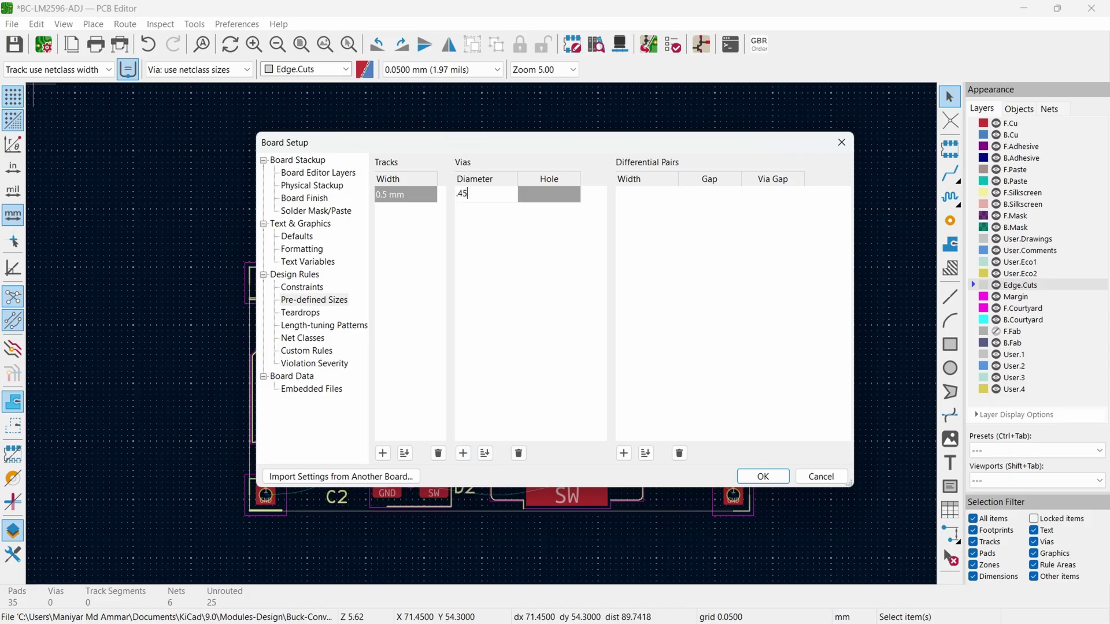
pyautogui.click(536, 193)
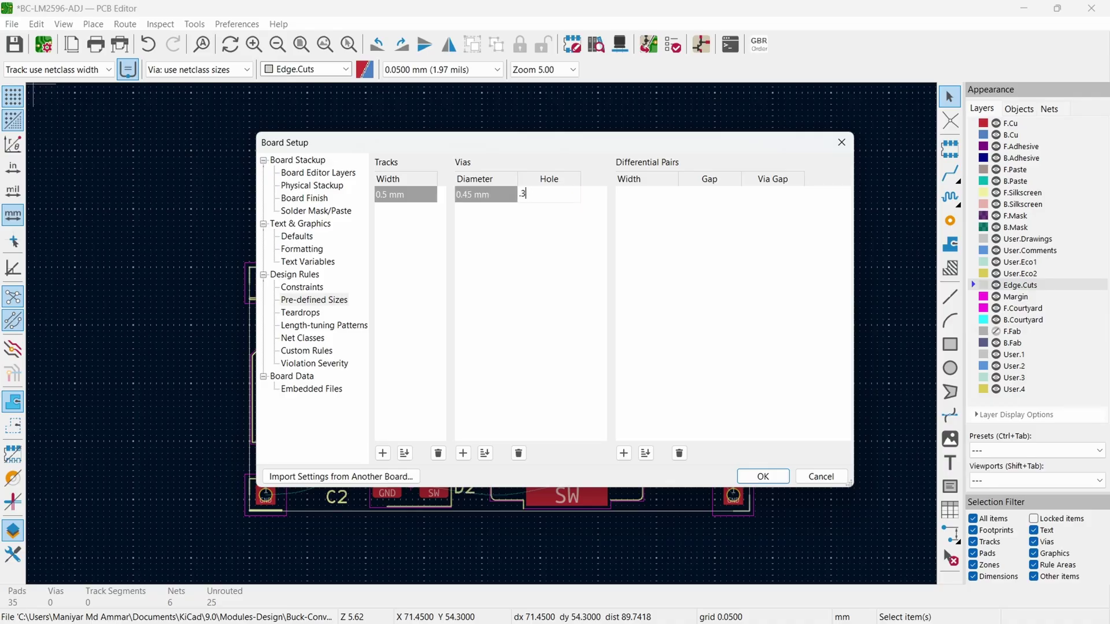
pyautogui.click(762, 477)
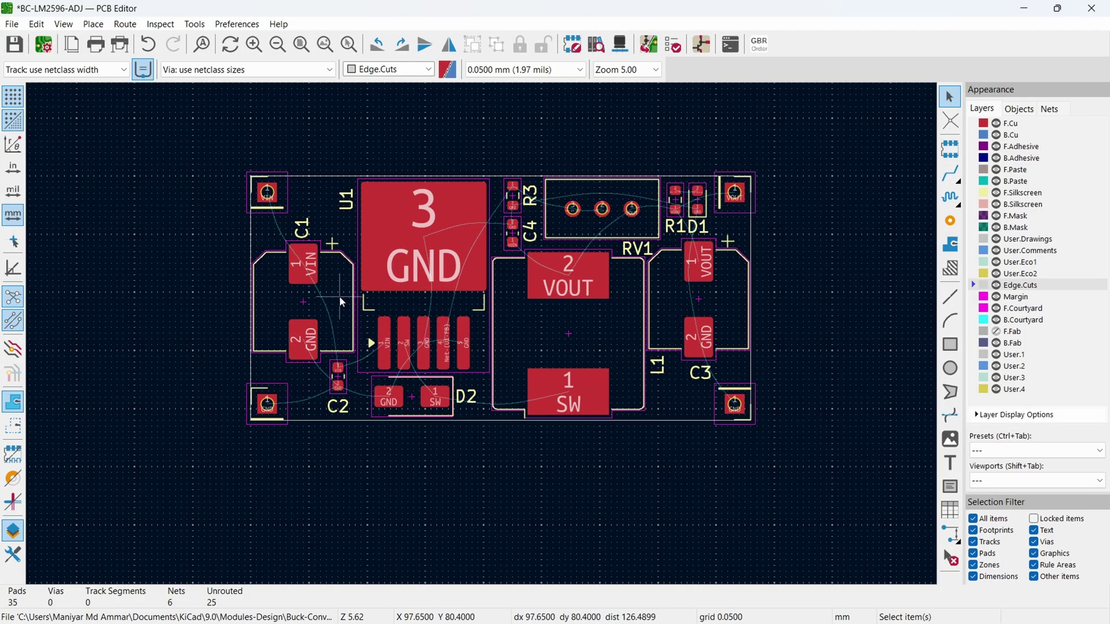
# Examine the unrouted VIN, GND and SW connections between C1, C2, U1, D2 and L1 on the placed board.
pyautogui.moveTo(399, 301); pyautogui.dragTo(400, 326, button='middle')
pyautogui.scroll(4, 363, 327)
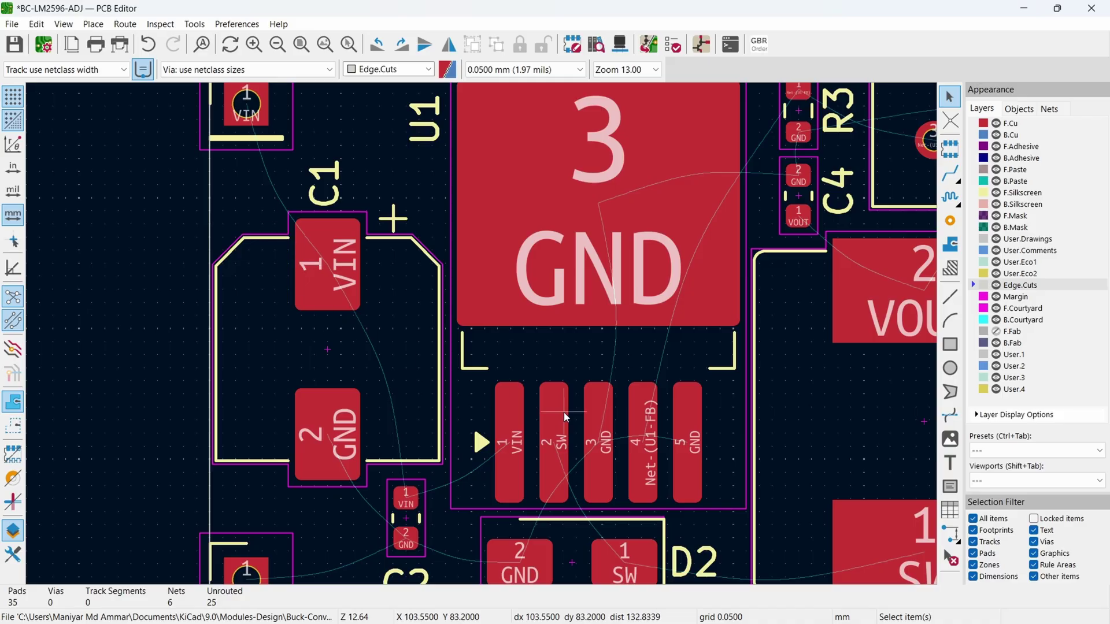
pyautogui.scroll(-2, 528, 418)
pyautogui.hscroll(2, 529, 418)
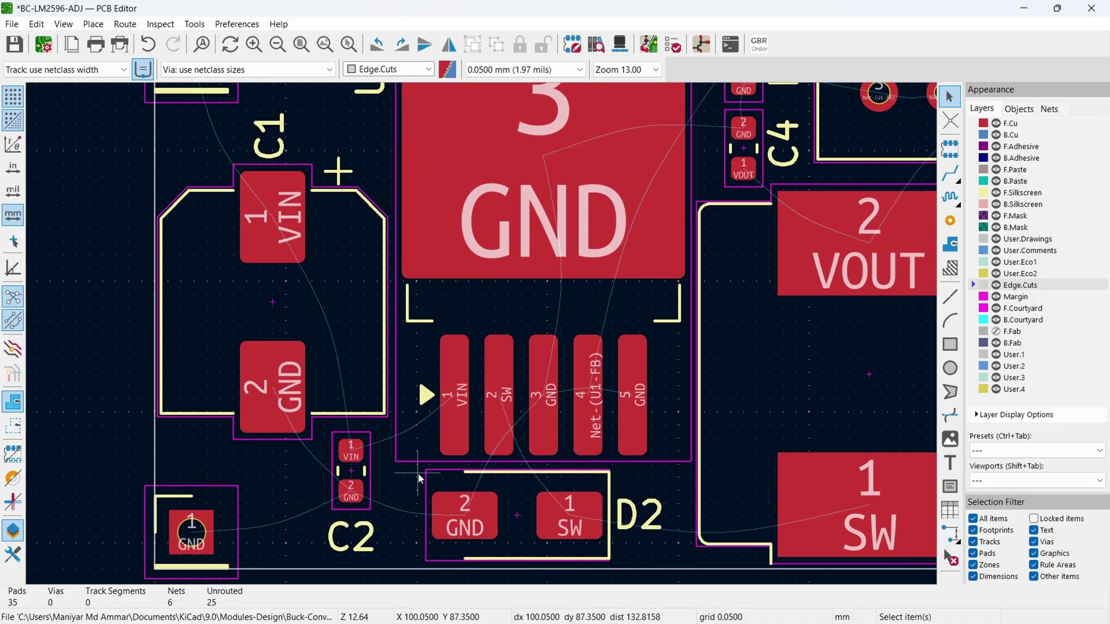
pyautogui.moveTo(306, 240); pyautogui.dragTo(281, 355, button='middle')
pyautogui.scroll(-1, 287, 338)
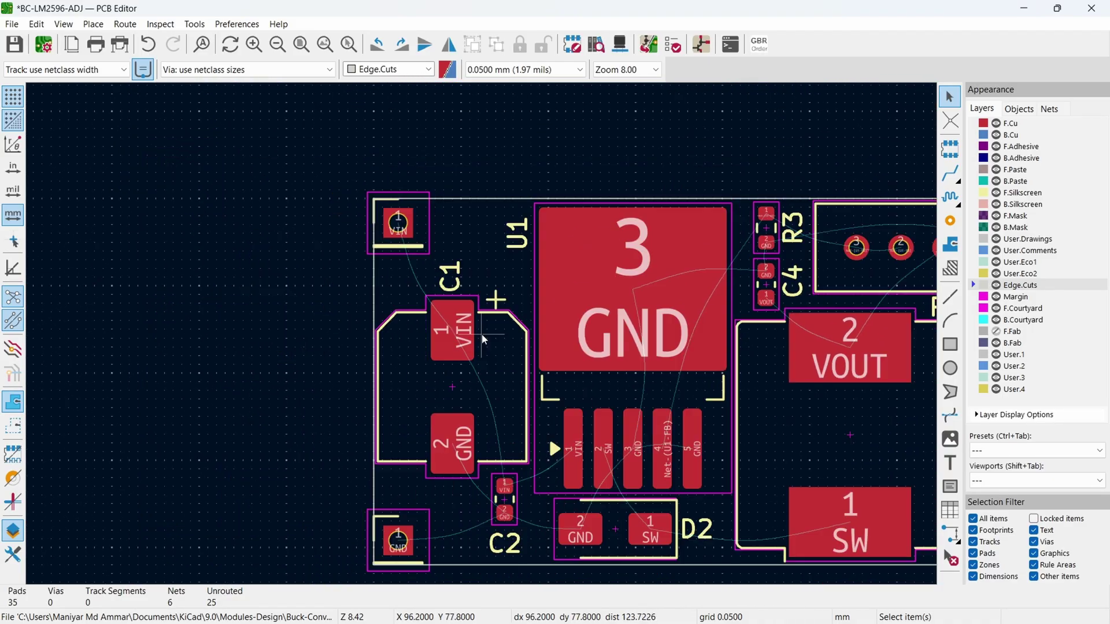
pyautogui.moveTo(735, 368); pyautogui.dragTo(641, 369, button='middle')
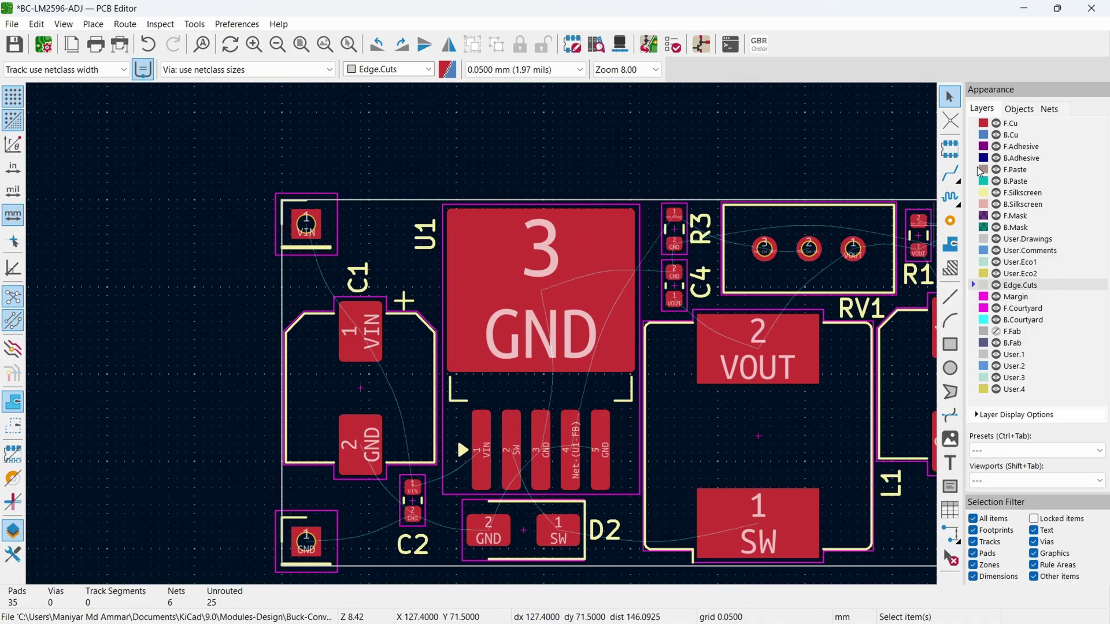
# Start a copper zone on F.Cu assigned to the /VIN net with solid pad connections.
pyautogui.click(974, 125)
pyautogui.scroll(-2, 758, 305)
pyautogui.hscroll(2, 694, 289)
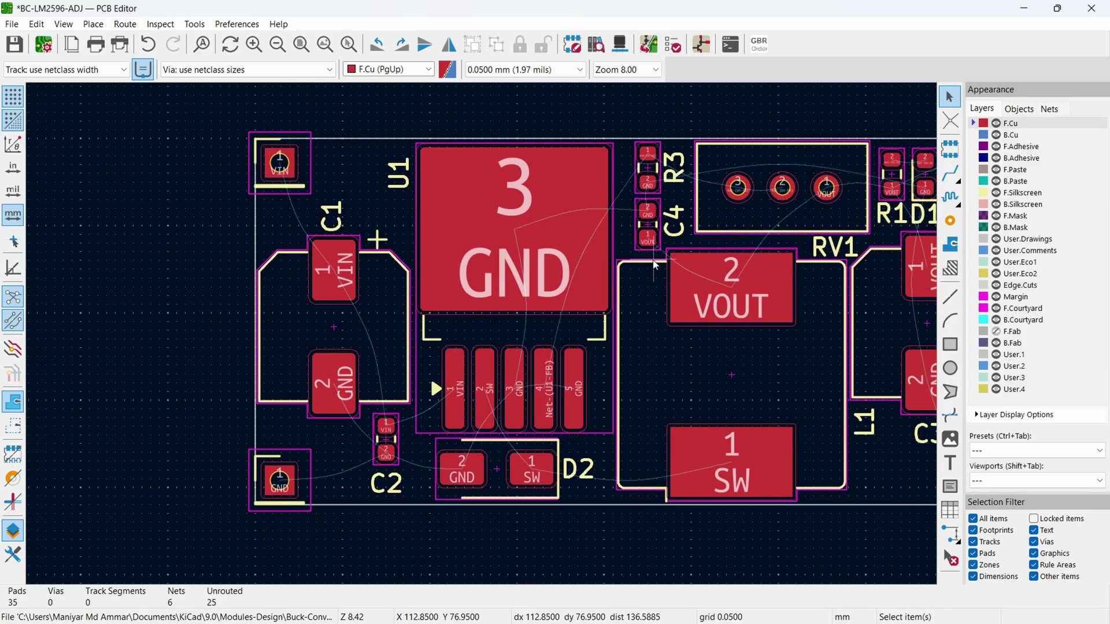
pyautogui.click(950, 246)
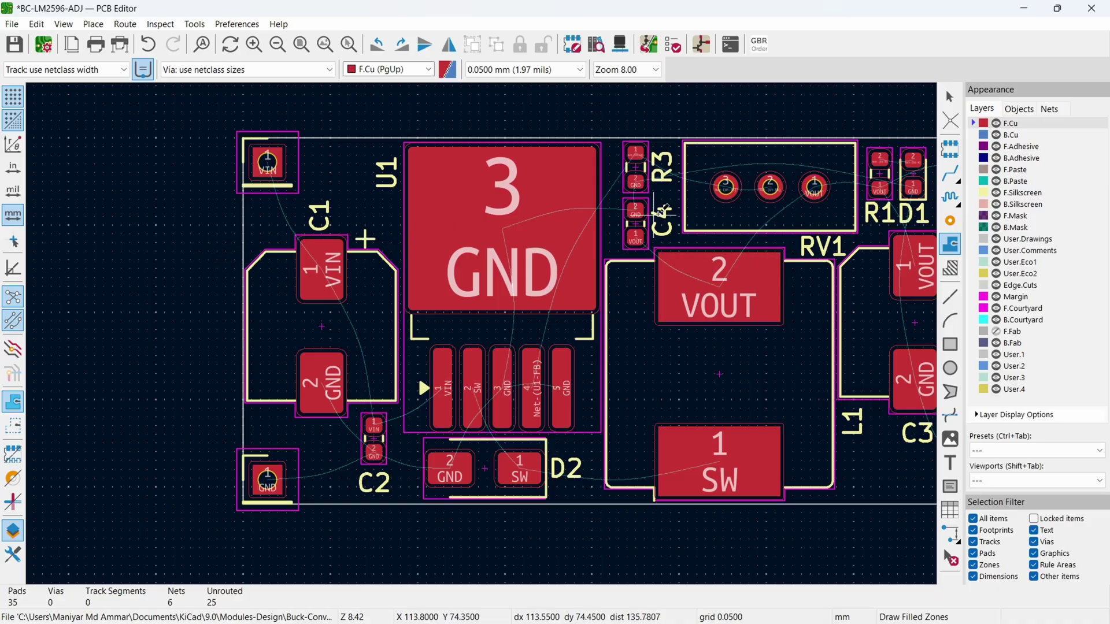
pyautogui.moveTo(485, 234); pyautogui.dragTo(428, 243, button='middle')
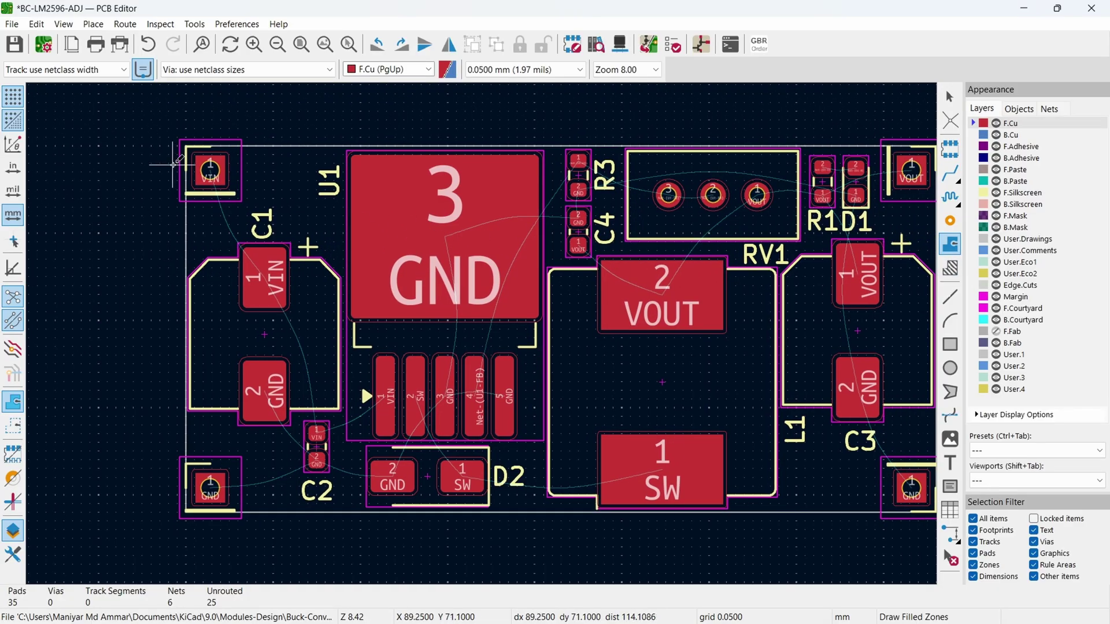
pyautogui.click(169, 130)
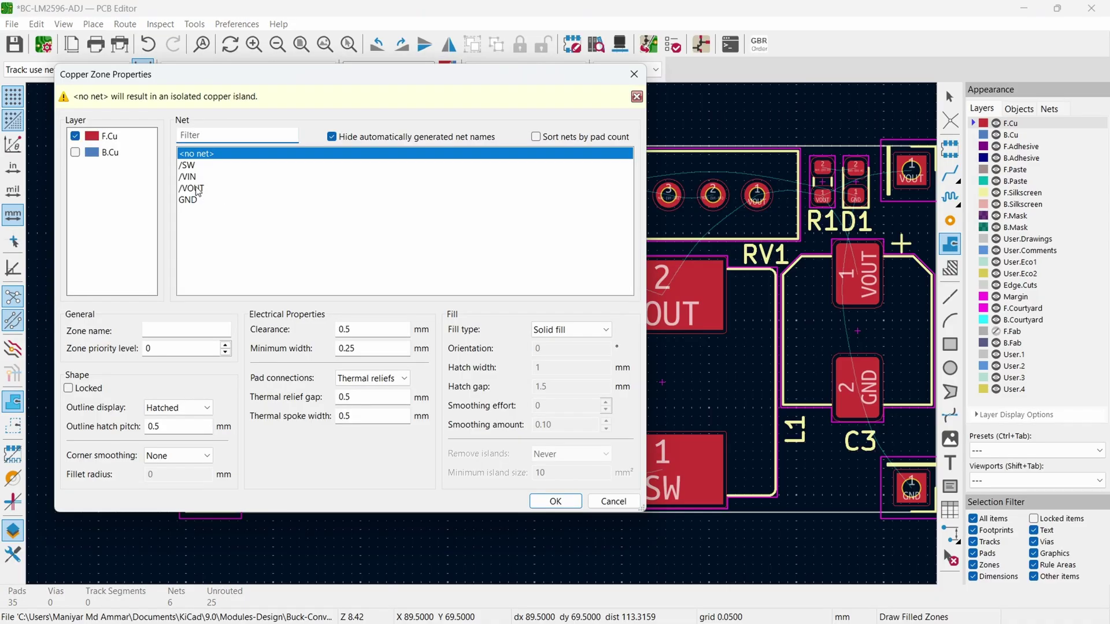
pyautogui.click(188, 177)
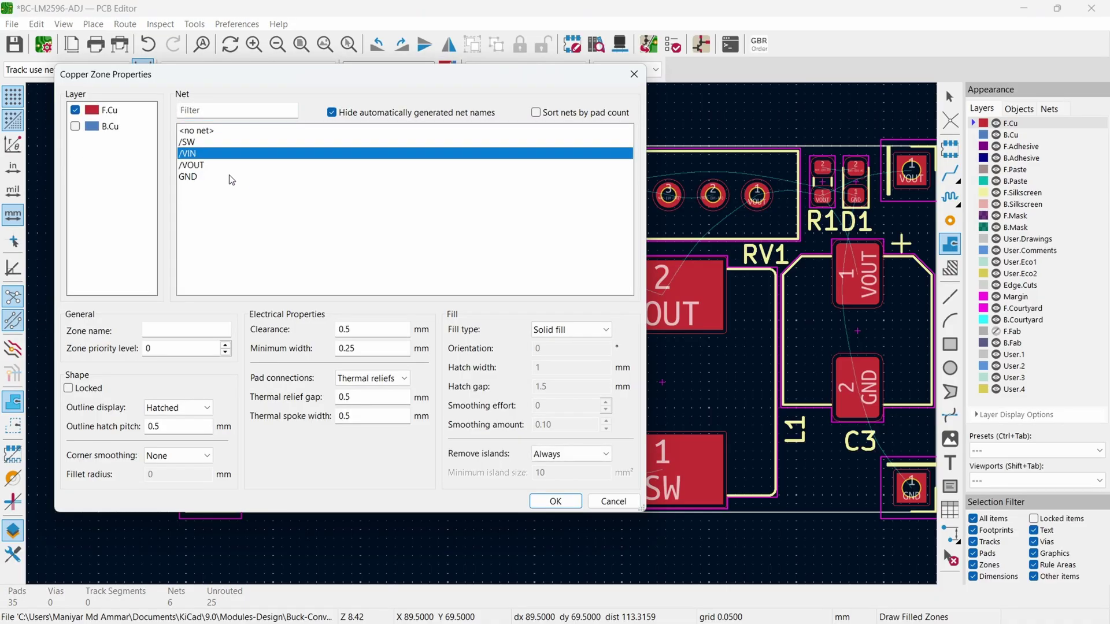
pyautogui.click(381, 378)
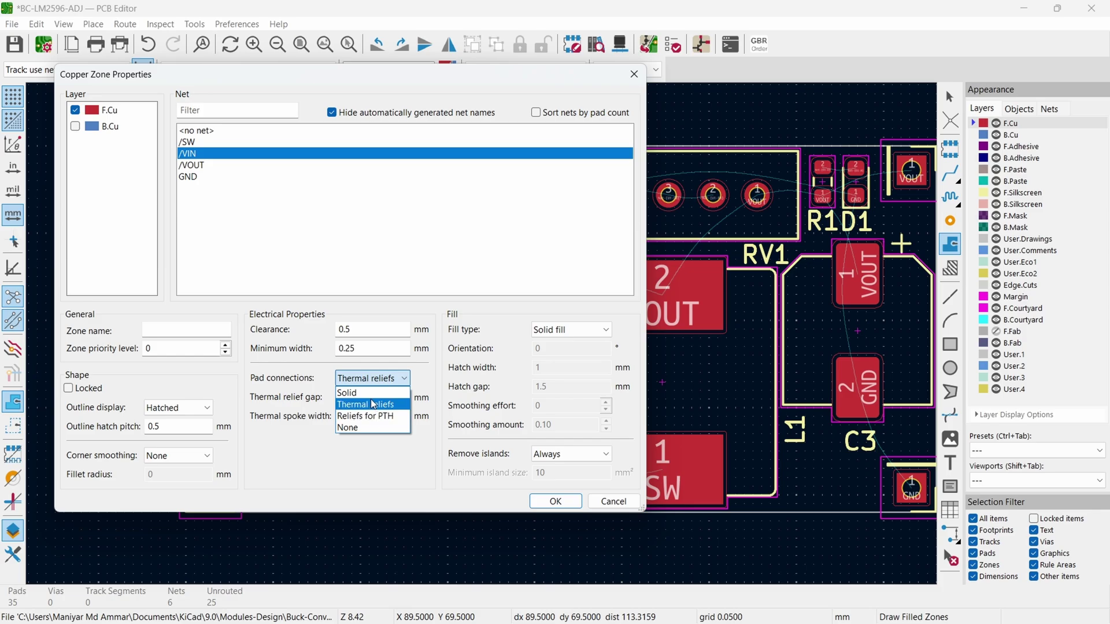
pyautogui.click(373, 391)
pyautogui.click(555, 501)
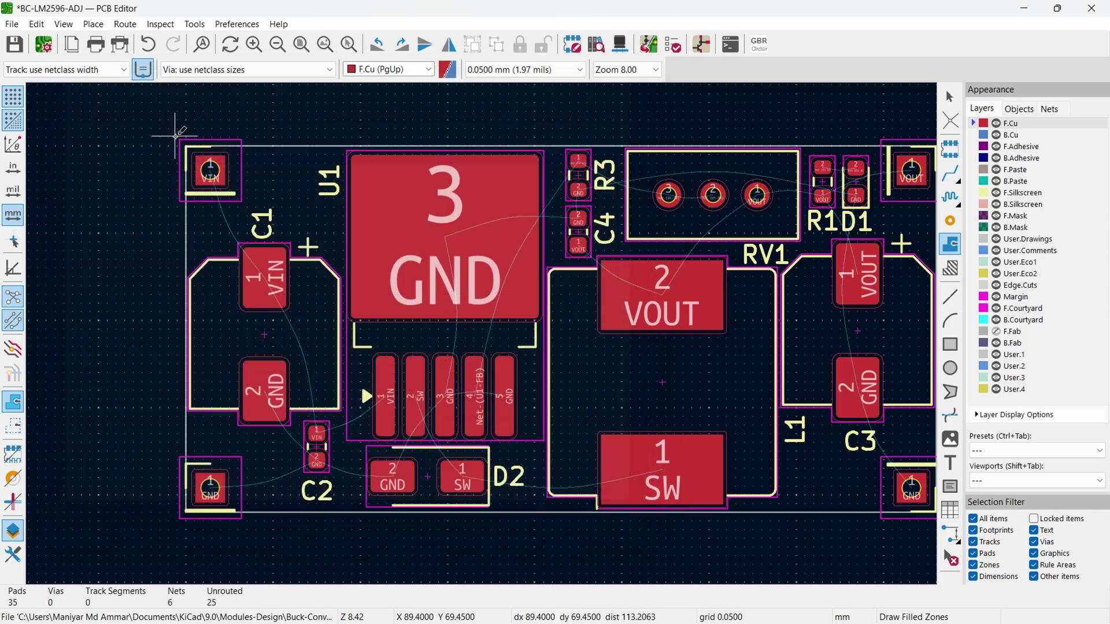
# Outline the VIN zone around the VIN header, C1 pad 1, C2 pad 1 and U1 pin 1, and fill it.
pyautogui.click(176, 137)
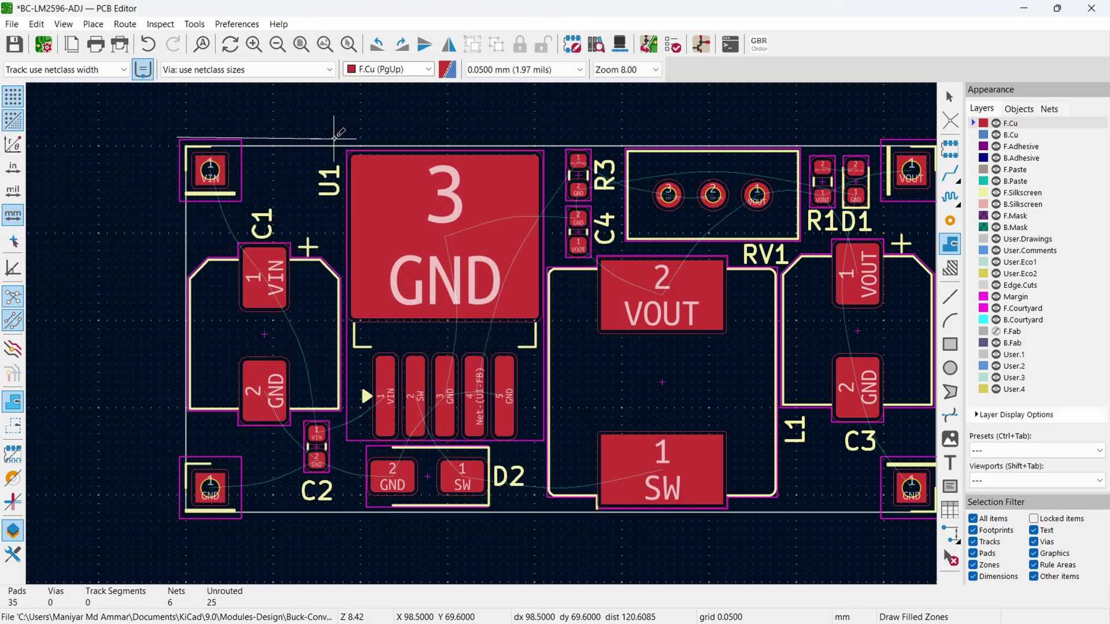
pyautogui.click(339, 136)
pyautogui.scroll(2, 339, 337)
pyautogui.click(485, 355)
pyautogui.click(613, 356)
pyautogui.moveTo(615, 560); pyautogui.dragTo(614, 376, button='middle')
pyautogui.click(614, 393)
pyautogui.click(398, 393)
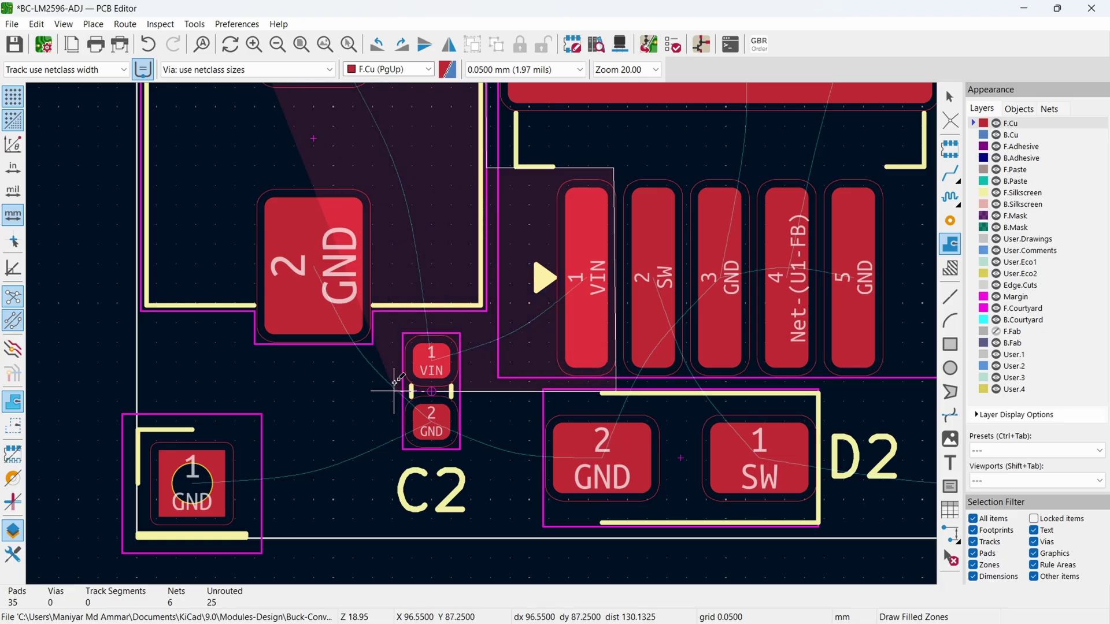
pyautogui.moveTo(395, 139); pyautogui.dragTo(507, 282, button='middle')
pyautogui.scroll(-4, 508, 281)
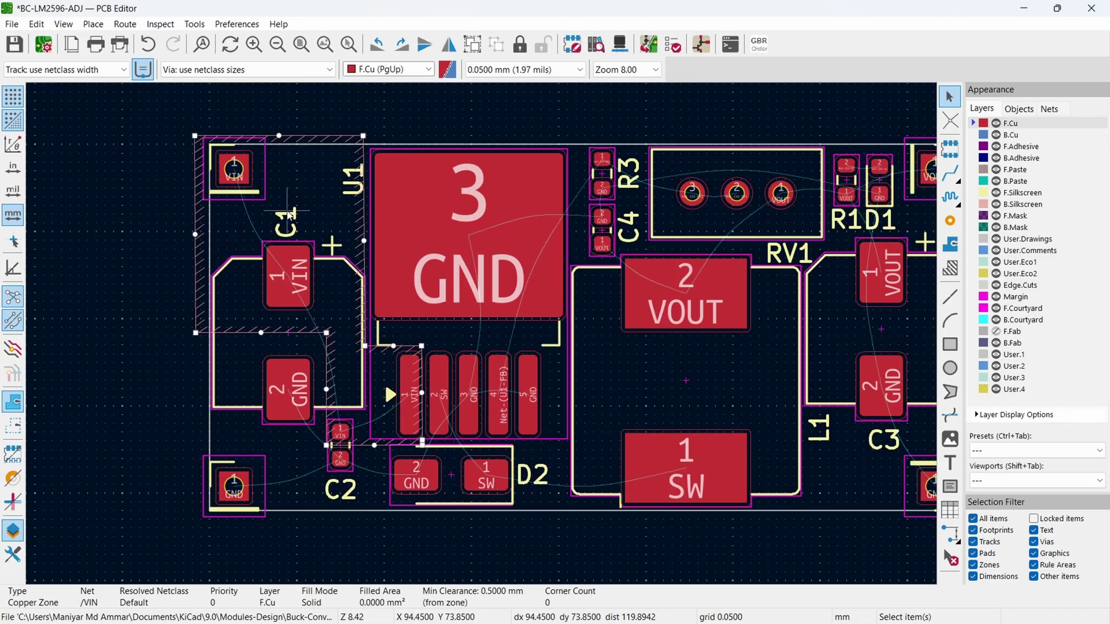
pyautogui.moveTo(316, 301); pyautogui.dragTo(299, 249, button='middle')
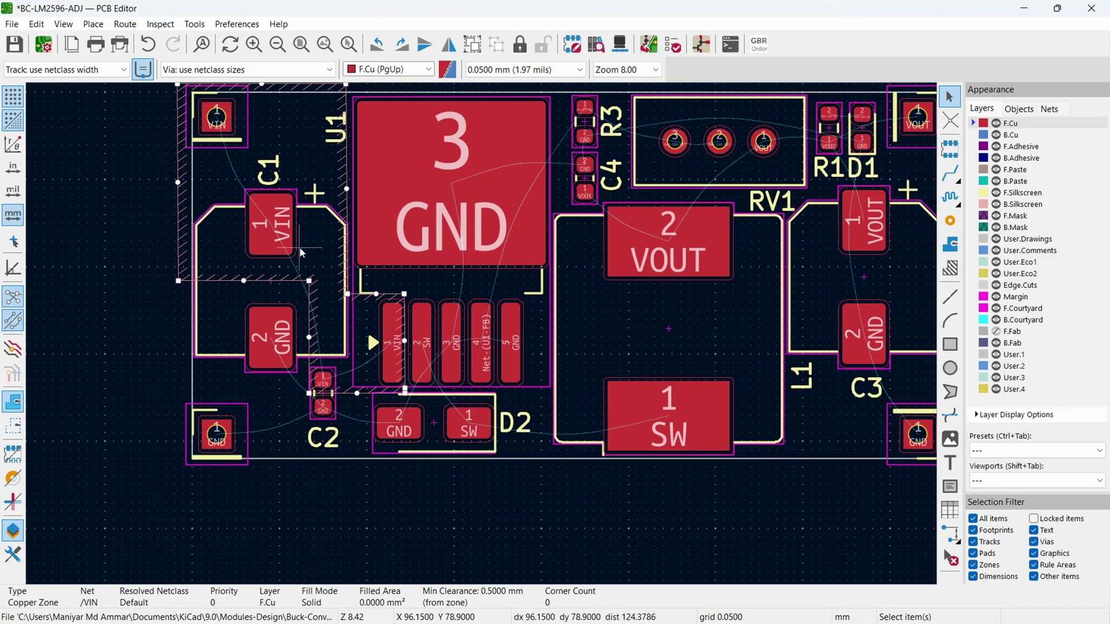
pyautogui.press('b')
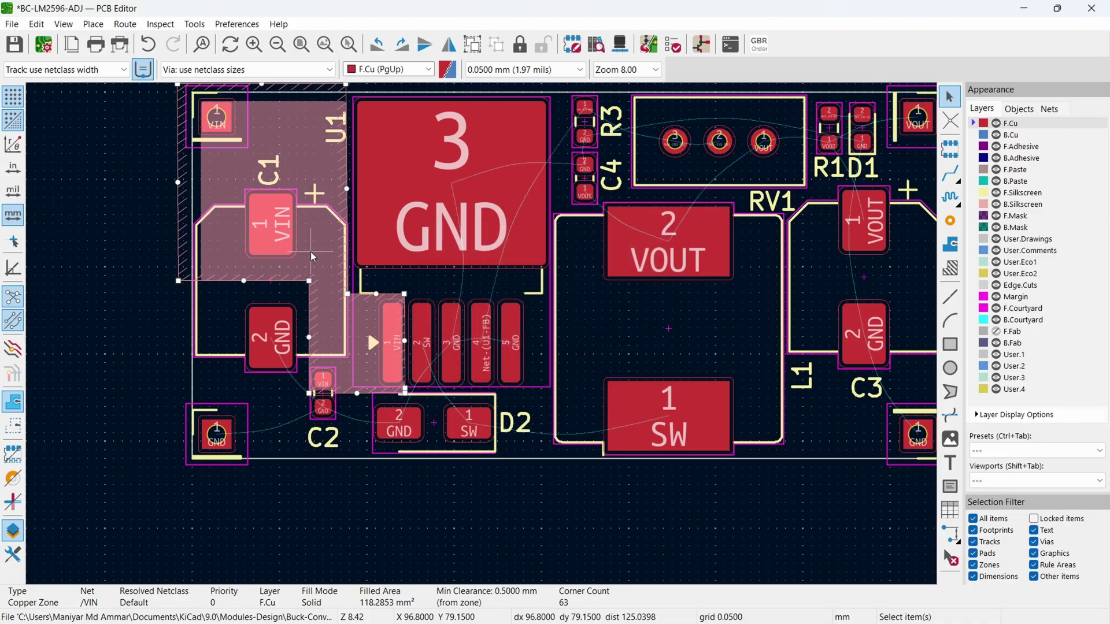
pyautogui.click(159, 259)
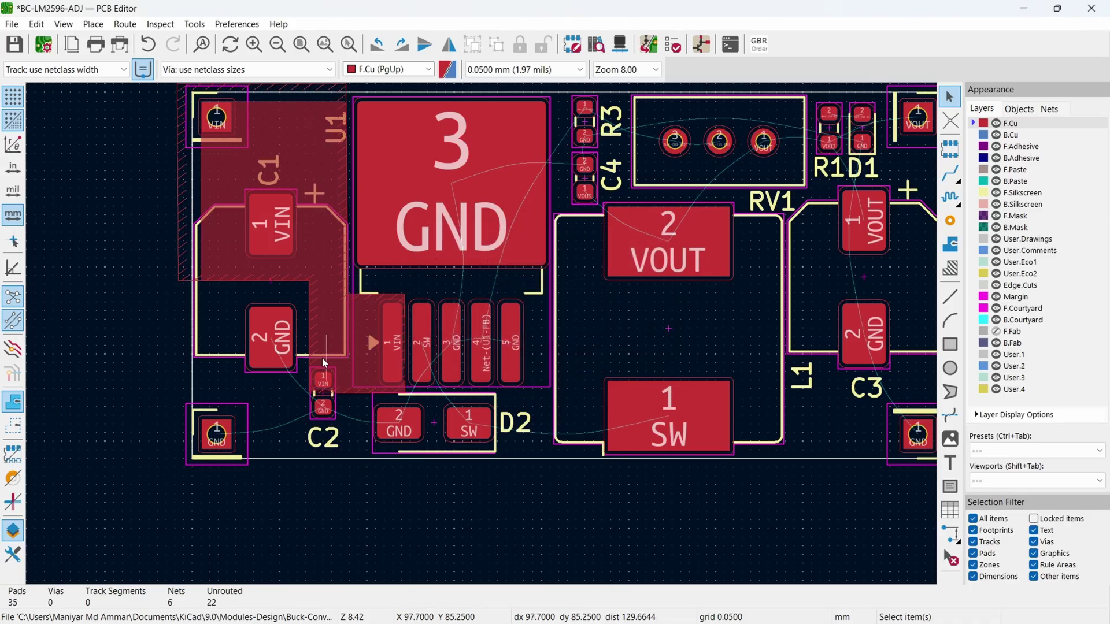
# Add and fill a GND zone on F.Cu covering C1 pad 2, C2 pad 2, D2 pad 2 and the input GND header.
pyautogui.moveTo(560, 293); pyautogui.dragTo(458, 341, button='middle')
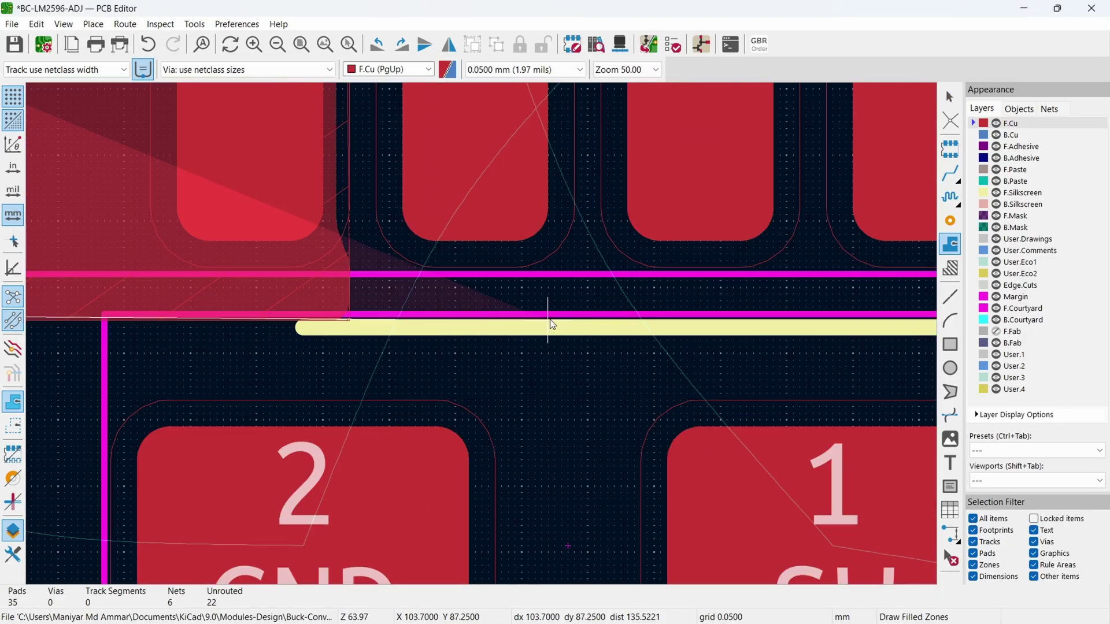
pyautogui.scroll(-3, 550, 318)
pyautogui.click(130, 380)
pyautogui.scroll(2, 311, 264)
pyautogui.scroll(-4, 450, 329)
pyautogui.press('b')
pyautogui.scroll(3, 337, 380)
# Outline an SW copper zone on F.Cu around D2 pad 1 and L1 pad 1.
pyautogui.click(375, 280)
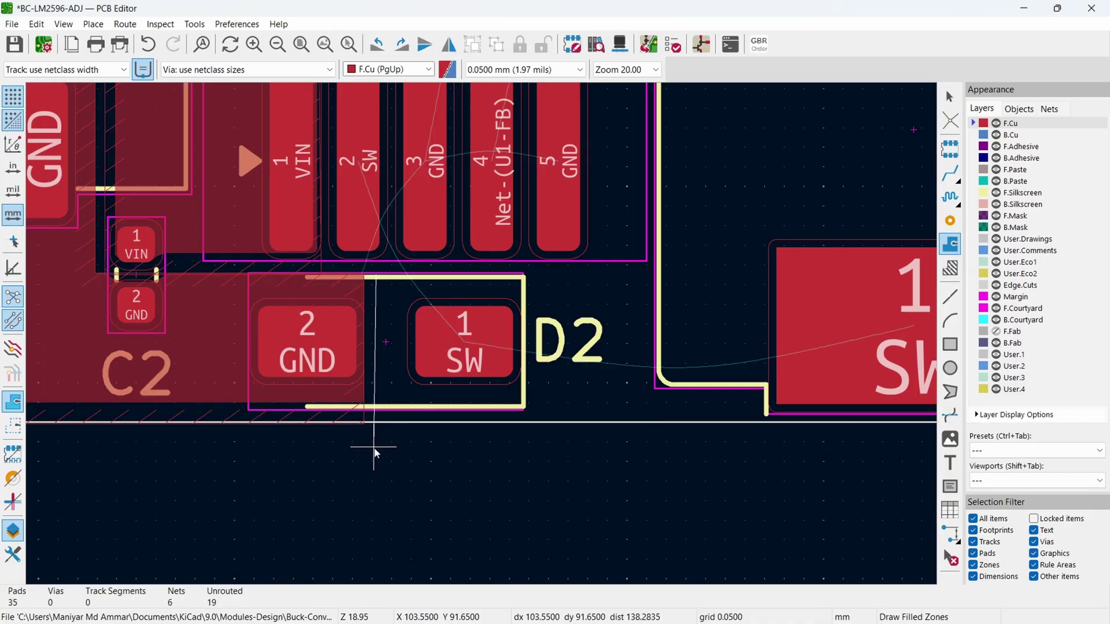
pyautogui.click(374, 424)
pyautogui.click(642, 338)
pyautogui.click(642, 249)
pyautogui.click(472, 249)
pyautogui.scroll(5, 438, 294)
pyautogui.click(706, 283)
pyautogui.scroll(-4, 347, 367)
# Start another F.Cu copper zone near C4 and assign it to the /VOUT net.
pyautogui.click(949, 243)
pyautogui.click(580, 322)
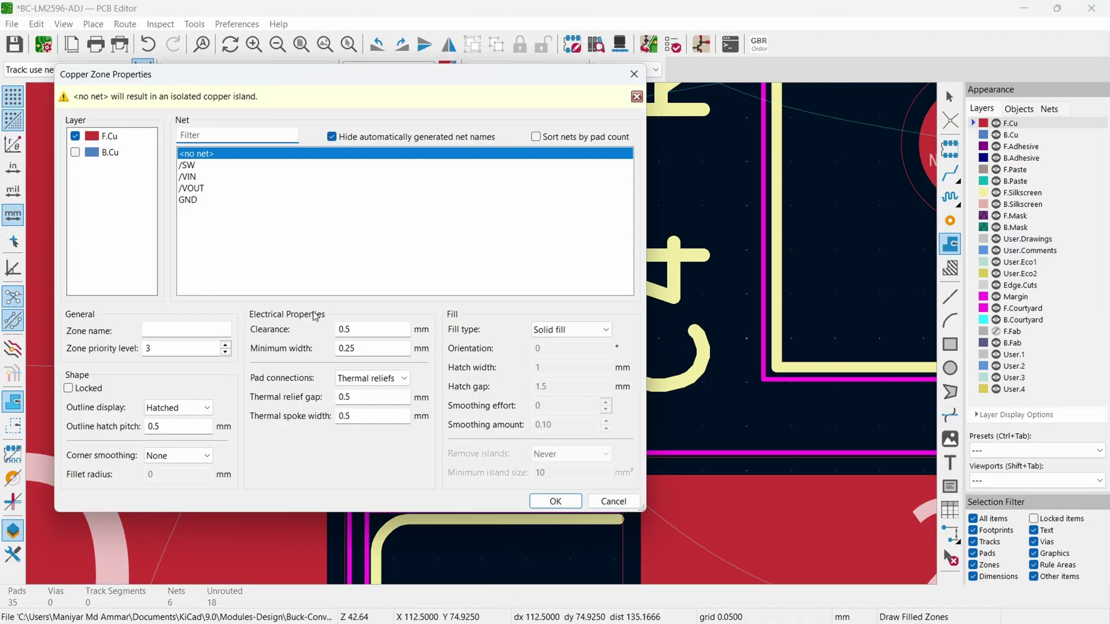
pyautogui.click(200, 188)
# Outline the VOUT zone around C4 pad 1, L1 pad 2, RV1 pin 1, R1 pad 1, C3 pad 1 and the VOUT header, and fill it.
pyautogui.click(476, 387)
pyautogui.click(851, 386)
pyautogui.click(852, 317)
pyautogui.click(550, 332)
pyautogui.click(550, 196)
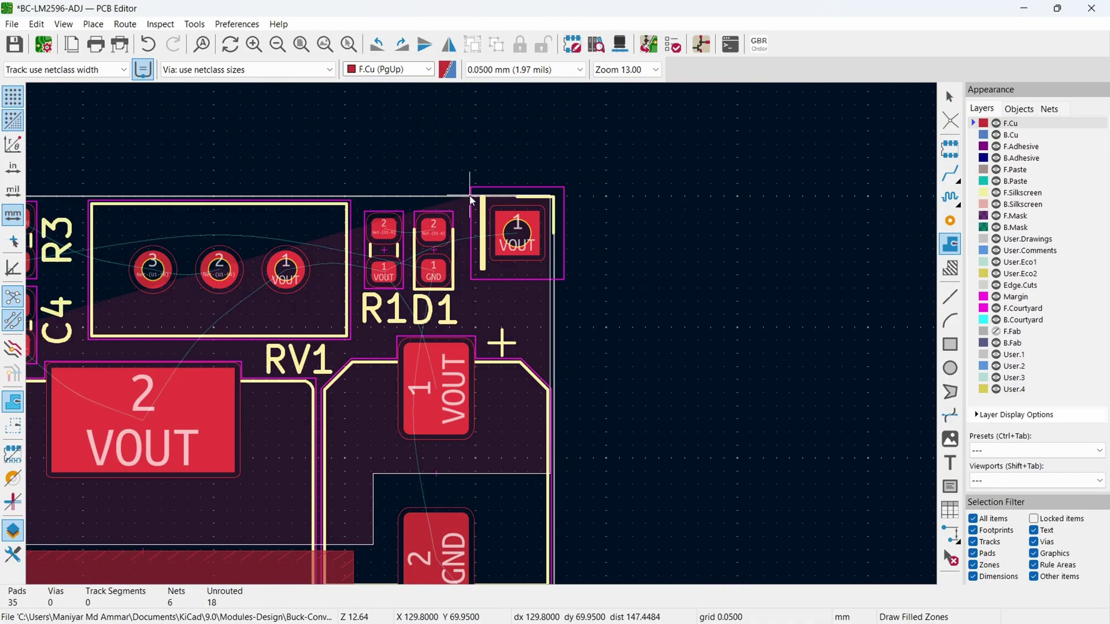
pyautogui.click(480, 195)
pyautogui.scroll(2, 478, 330)
pyautogui.click(485, 325)
pyautogui.click(313, 325)
pyautogui.click(314, 149)
pyautogui.click(269, 226)
pyautogui.scroll(-2, 270, 98)
pyautogui.click(397, 247)
pyautogui.click(396, 380)
pyautogui.click(432, 414)
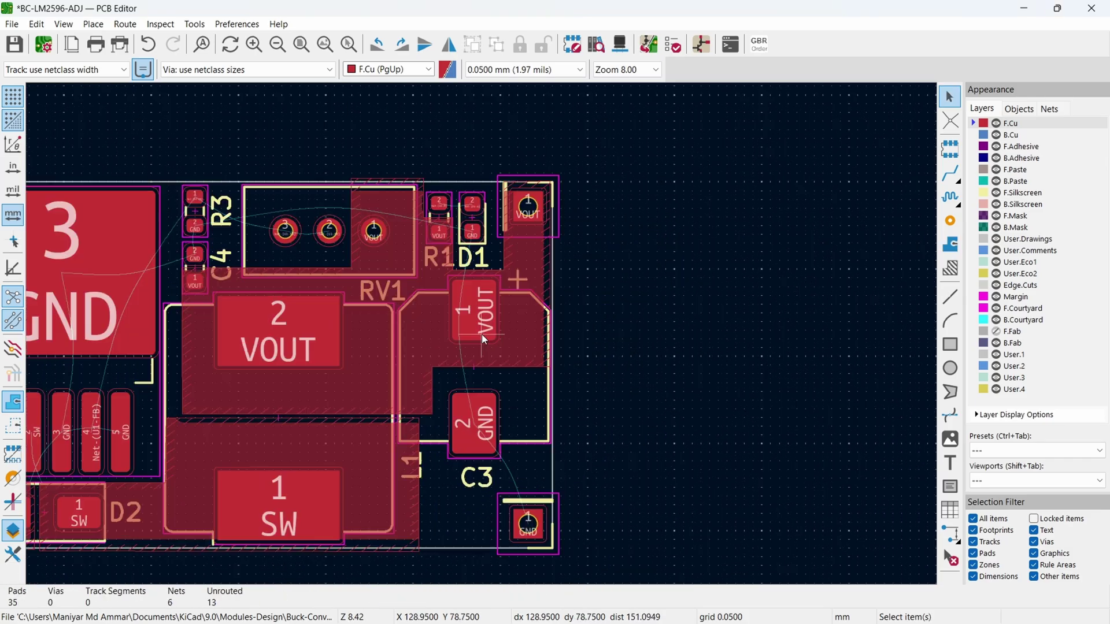
# Add and fill a GND zone on F.Cu covering C3 pad 2 and the output GND header.
pyautogui.moveTo(480, 334); pyautogui.dragTo(660, 334, button='middle')
pyautogui.click(949, 251)
pyautogui.scroll(2, 663, 392)
pyautogui.click(643, 292)
pyautogui.click(371, 292)
pyautogui.click(371, 401)
pyautogui.click(686, 450)
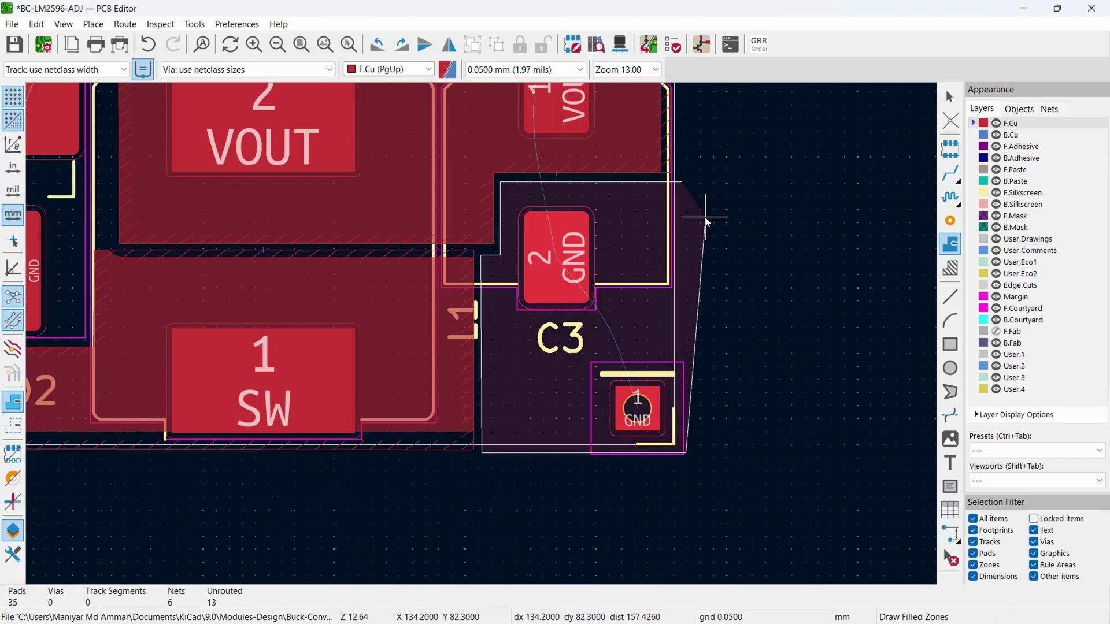
pyautogui.click(682, 181)
pyautogui.scroll(-2, 346, 289)
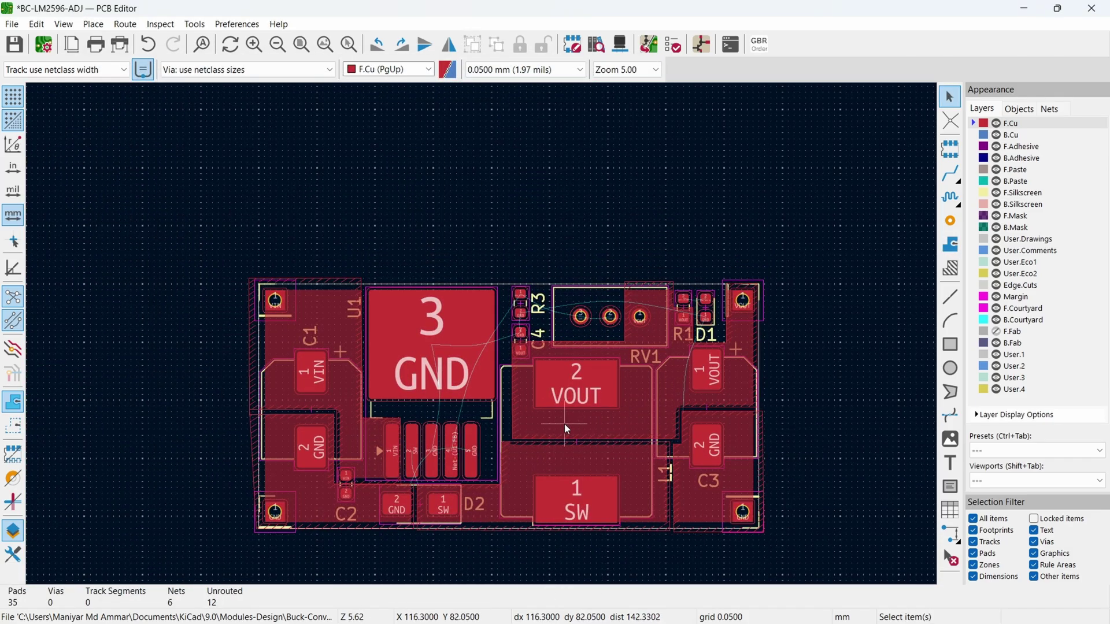
# Set the routing track width to the predefined 0.500 mm.
pyautogui.moveTo(588, 422); pyautogui.dragTo(612, 452, button='middle')
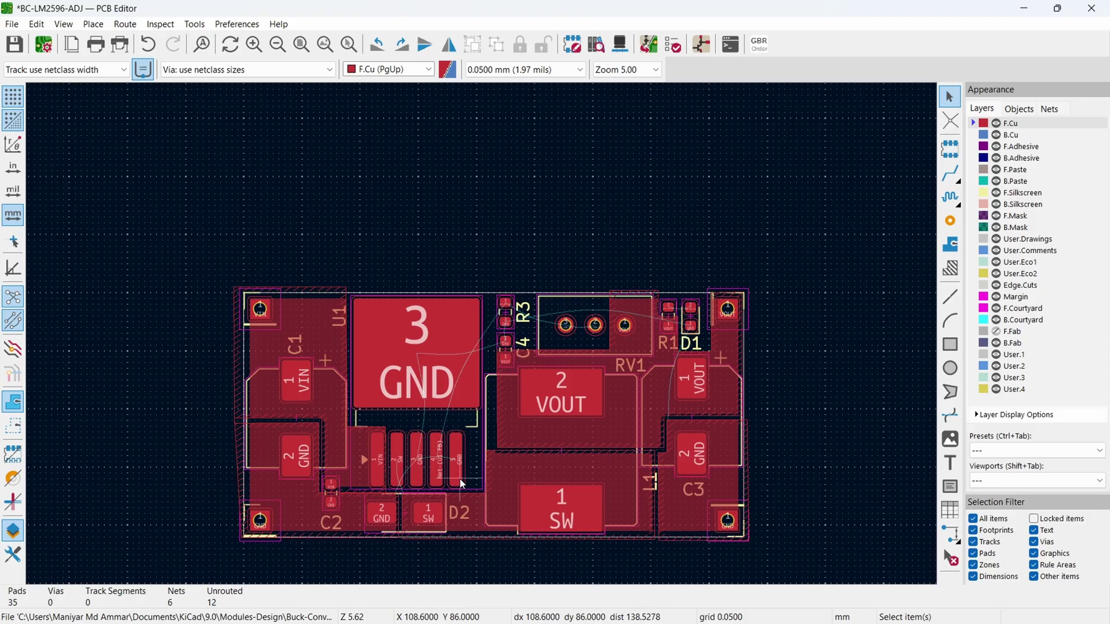
pyautogui.scroll(4, 460, 478)
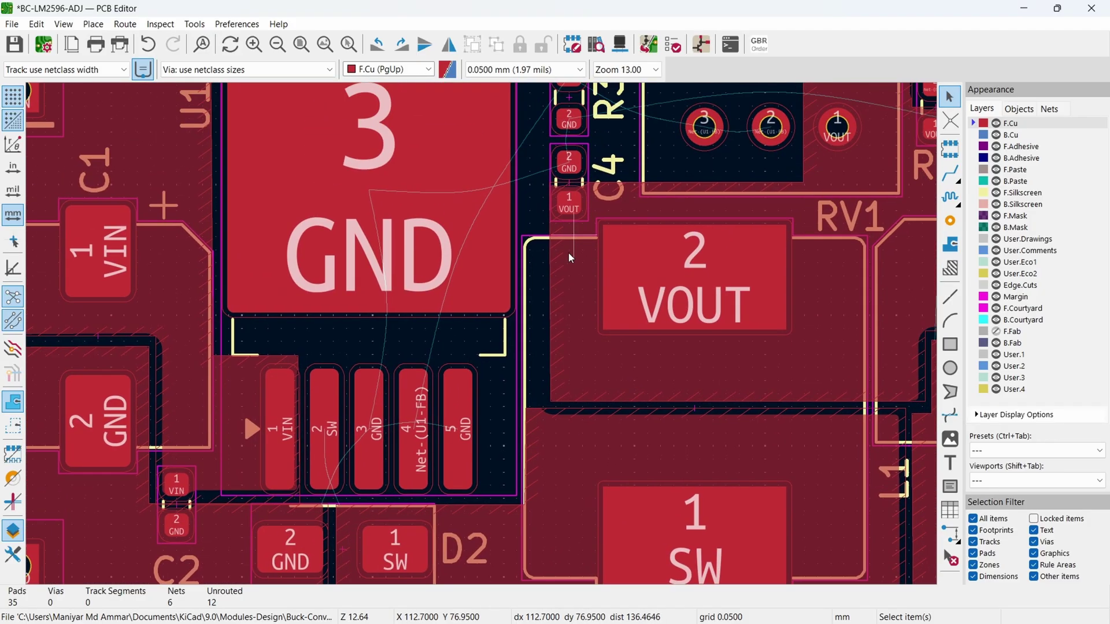
pyautogui.moveTo(573, 236); pyautogui.dragTo(563, 267, button='middle')
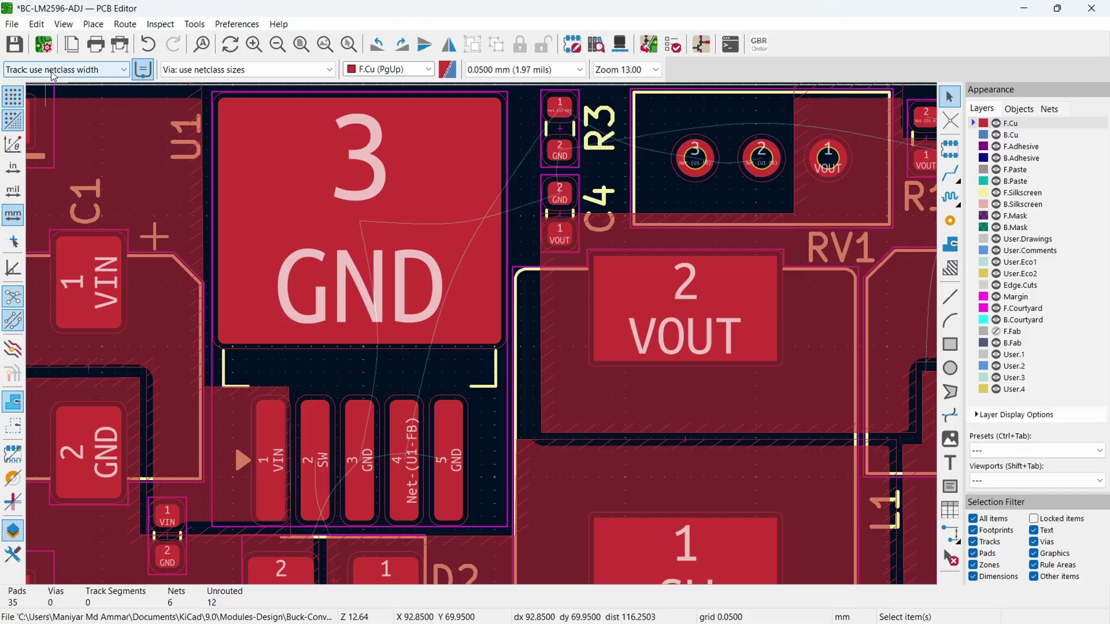
pyautogui.click(87, 69)
pyautogui.click(60, 96)
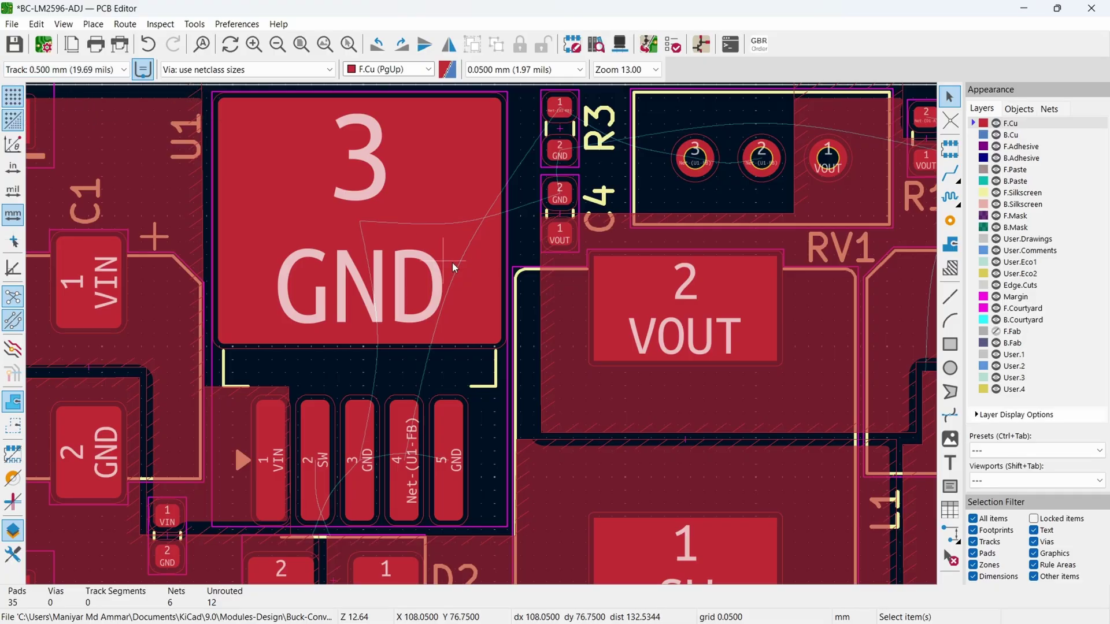
# Route 0.5 mm F.Cu tracks joining R3 pad 1, U1 pin 4 and RV1 pins 2 and 3, and connect U1 pin 2 to D2's SW pad.
pyautogui.moveTo(482, 249); pyautogui.dragTo(434, 296, button='middle')
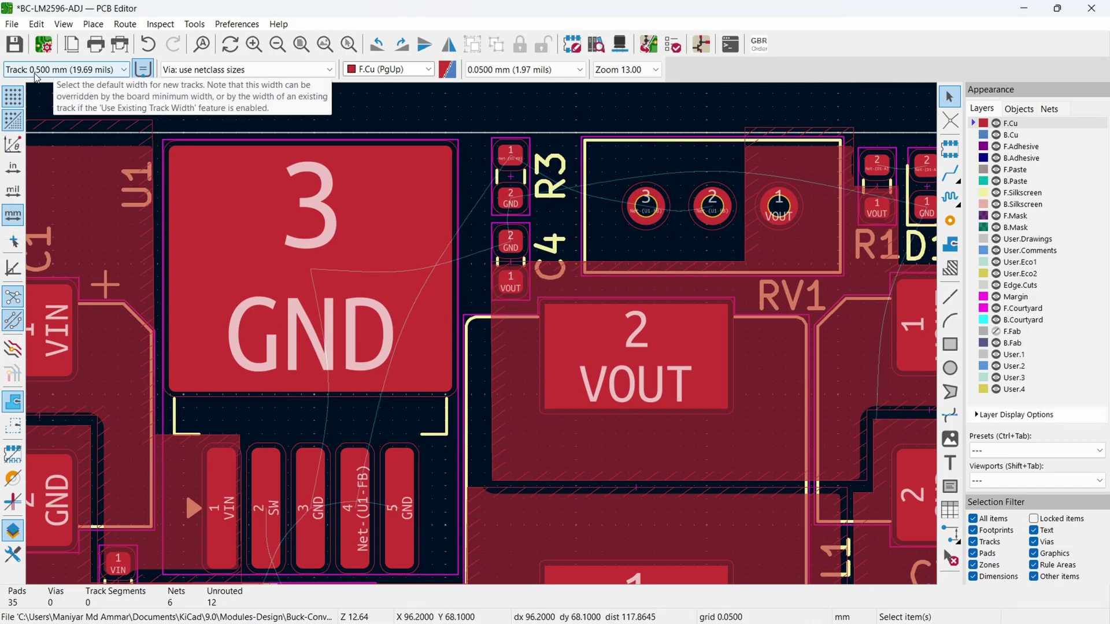
pyautogui.click(944, 178)
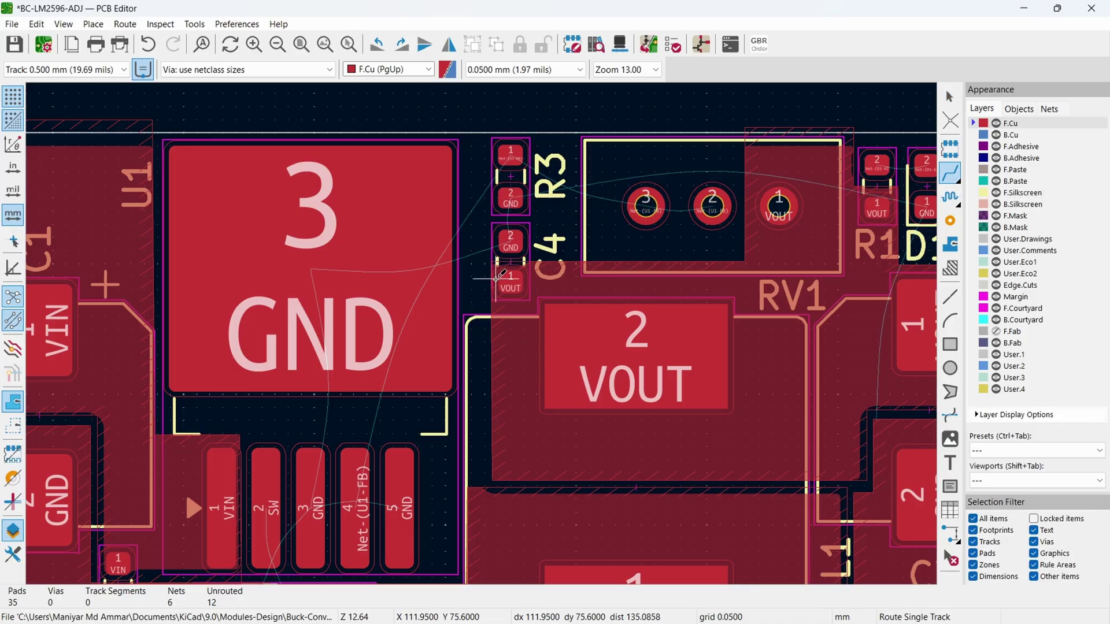
pyautogui.keyDown('ctrl'); pyautogui.hscroll(-2, 564, 216); pyautogui.keyUp('ctrl')
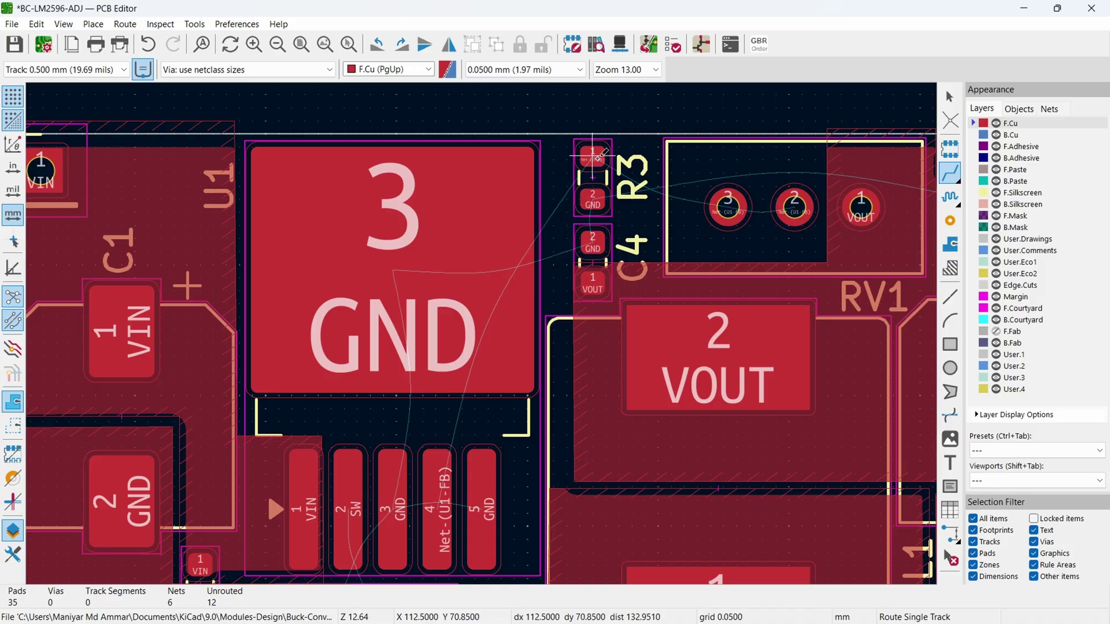
pyautogui.click(594, 156)
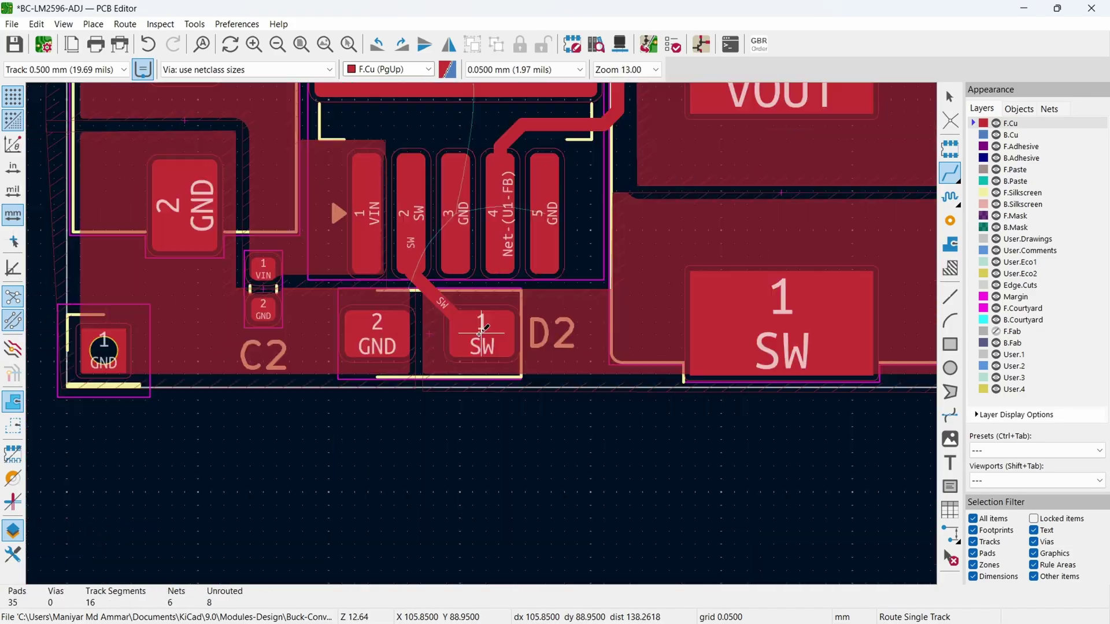
pyautogui.scroll(3, 481, 334)
# Outline a GND zone on F.Cu around U1's tab and GND pins, extending over R3 and C4's GND pads, and fill it.
pyautogui.click(949, 244)
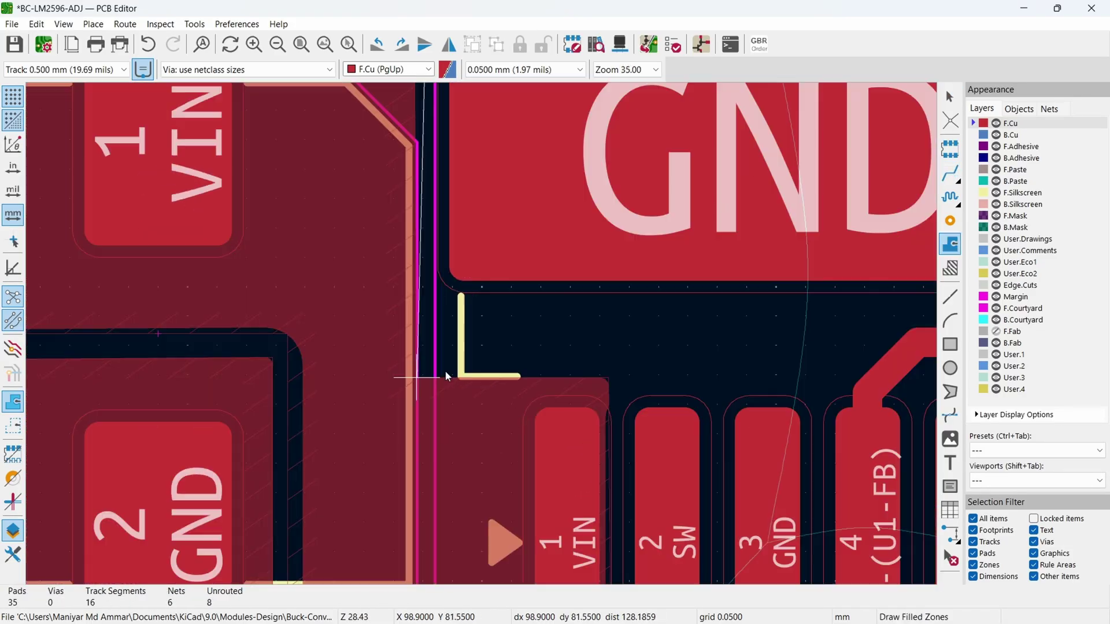
pyautogui.click(417, 376)
pyautogui.click(859, 404)
pyautogui.scroll(-3, 481, 333)
pyautogui.click(594, 468)
pyautogui.click(848, 468)
pyautogui.click(848, 333)
pyautogui.click(270, 334)
pyautogui.press('Escape')
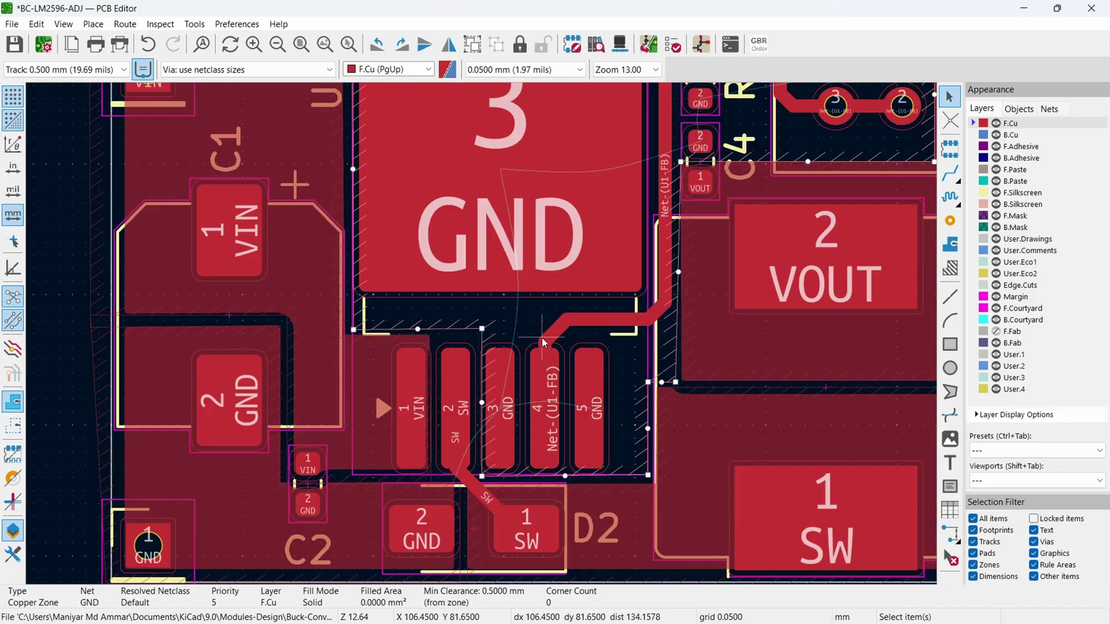
pyautogui.scroll(3, 481, 333)
pyautogui.scroll(5, 481, 334)
pyautogui.scroll(-4, 481, 334)
pyautogui.scroll(-6, 449, 358)
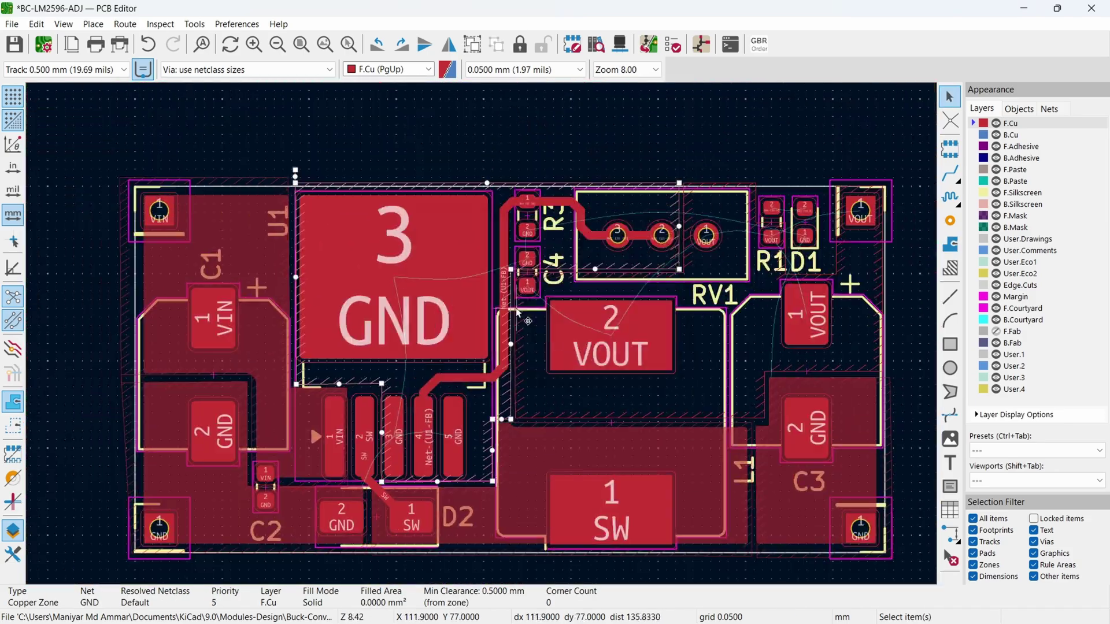
pyautogui.press('b')
# Route a short 0.5 mm track on F.Cu between R1 pad 2 and D1 pad 2.
pyautogui.scroll(5, 789, 214)
pyautogui.press('x')
pyautogui.click(411, 266)
pyautogui.click(514, 267)
pyautogui.press('Escape')
pyautogui.scroll(-5, 481, 272)
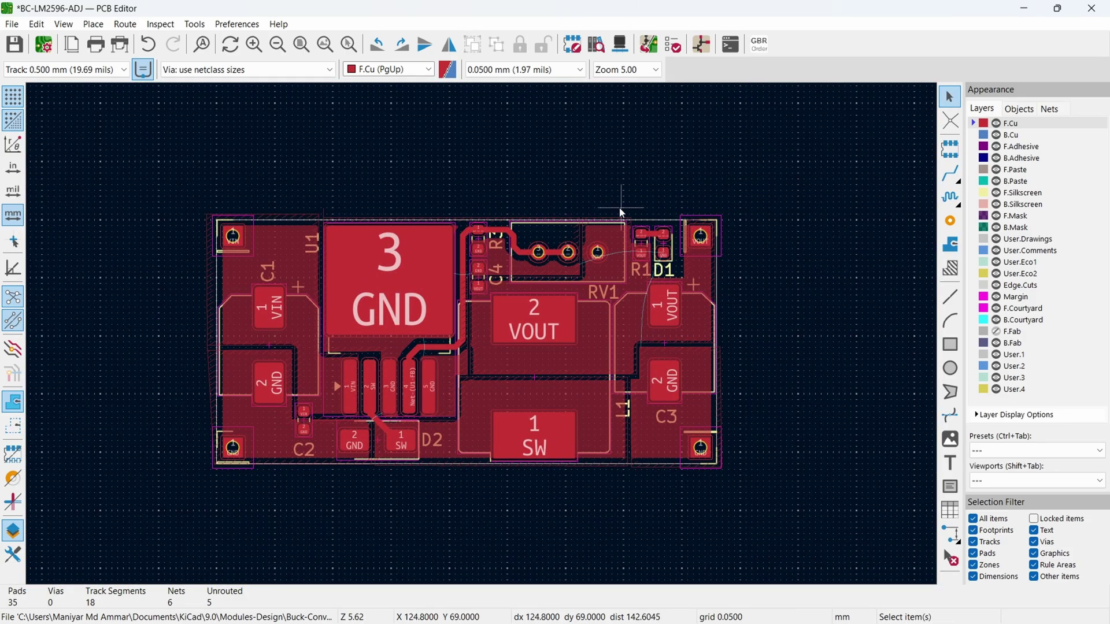
# Check the filled top copper around U1 and make B.Cu the active layer.
pyautogui.scroll(3, 449, 369)
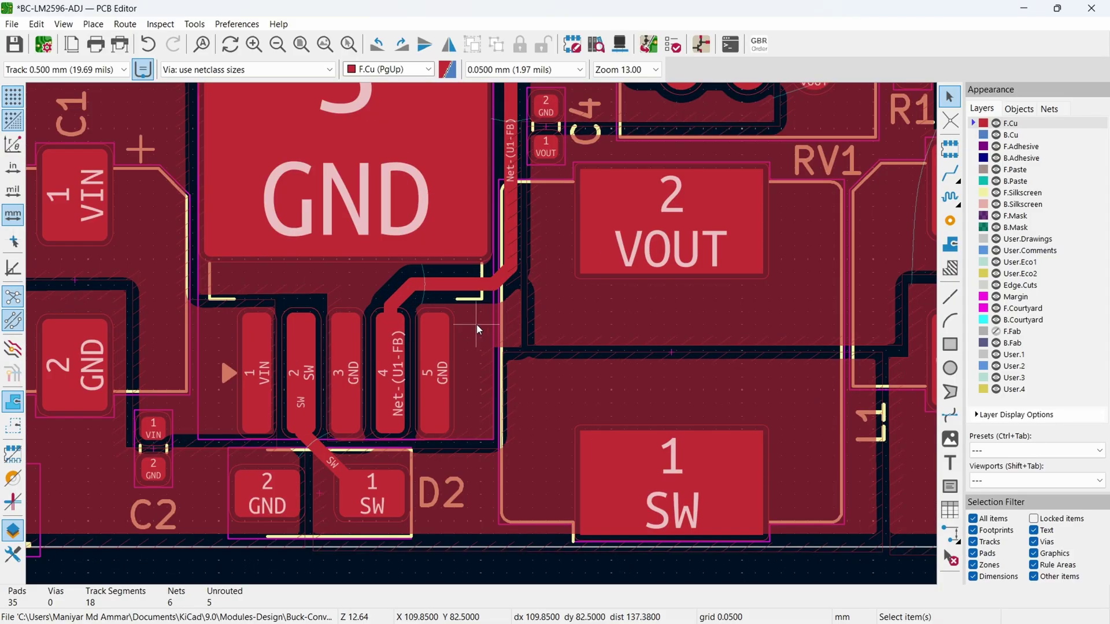
pyautogui.scroll(-3, 433, 296)
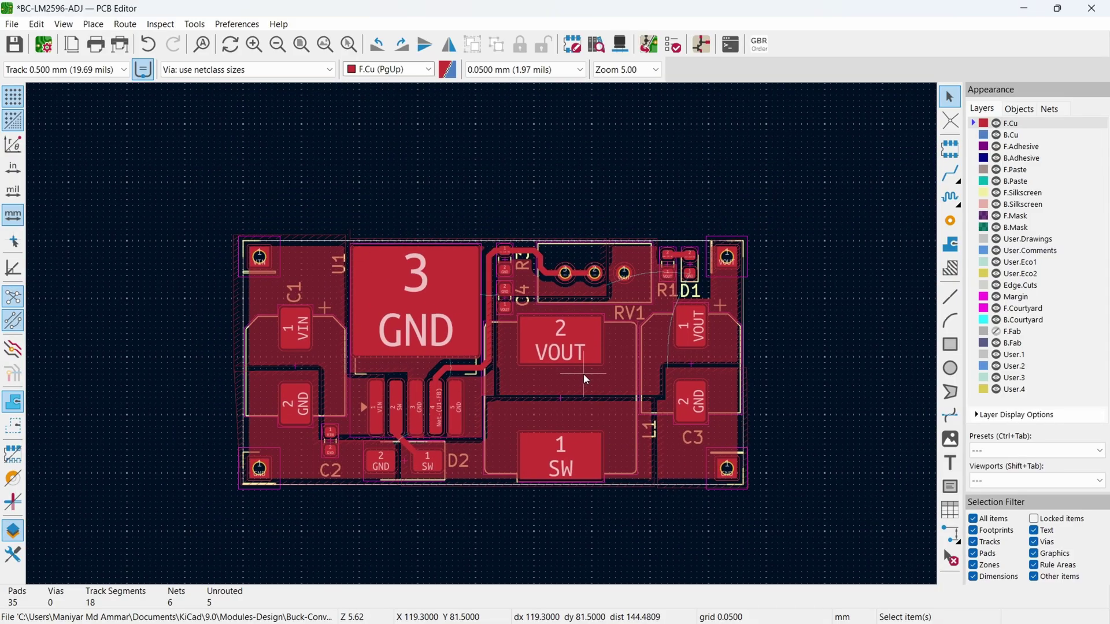
pyautogui.click(976, 136)
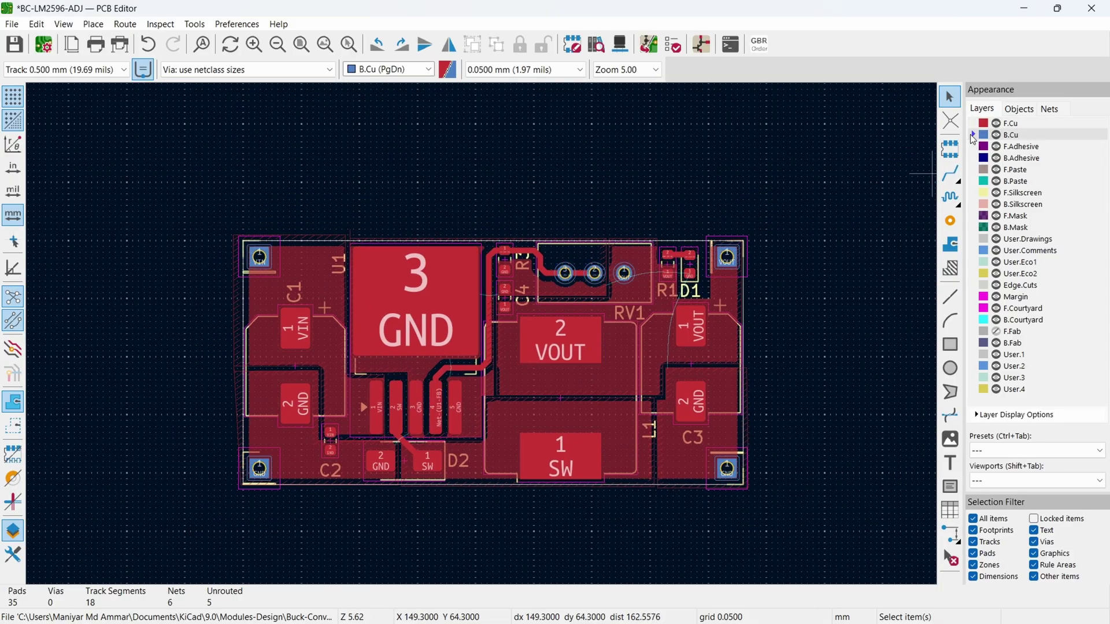
# Start a GND copper zone on B.Cu just outside the board's VIN corner, with pad connections set to Solid.
pyautogui.click(949, 244)
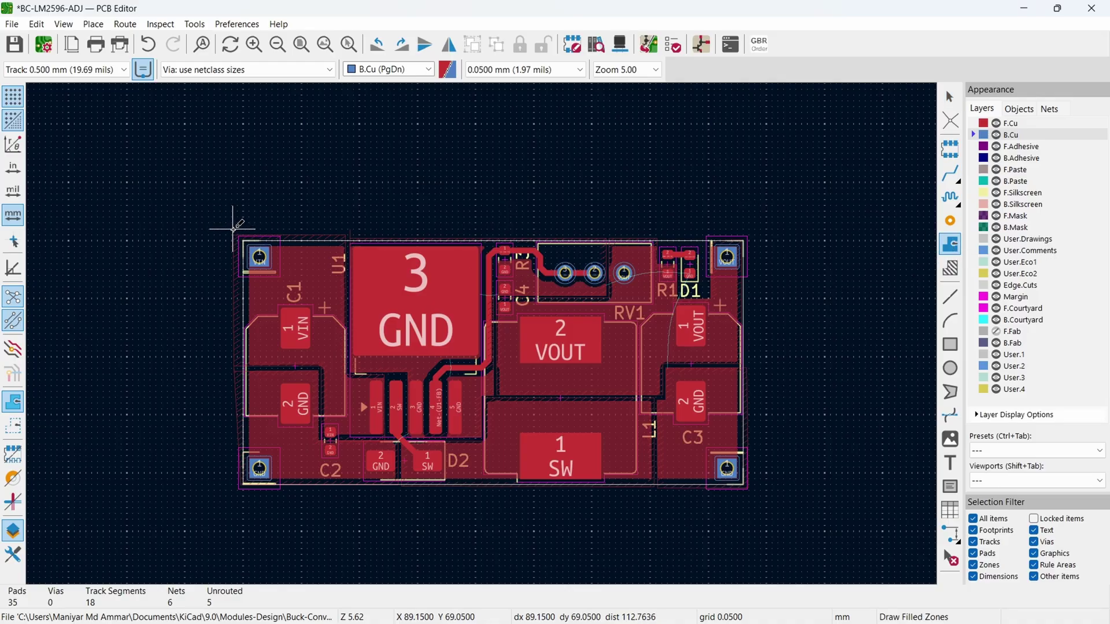
pyautogui.click(233, 228)
pyautogui.click(191, 201)
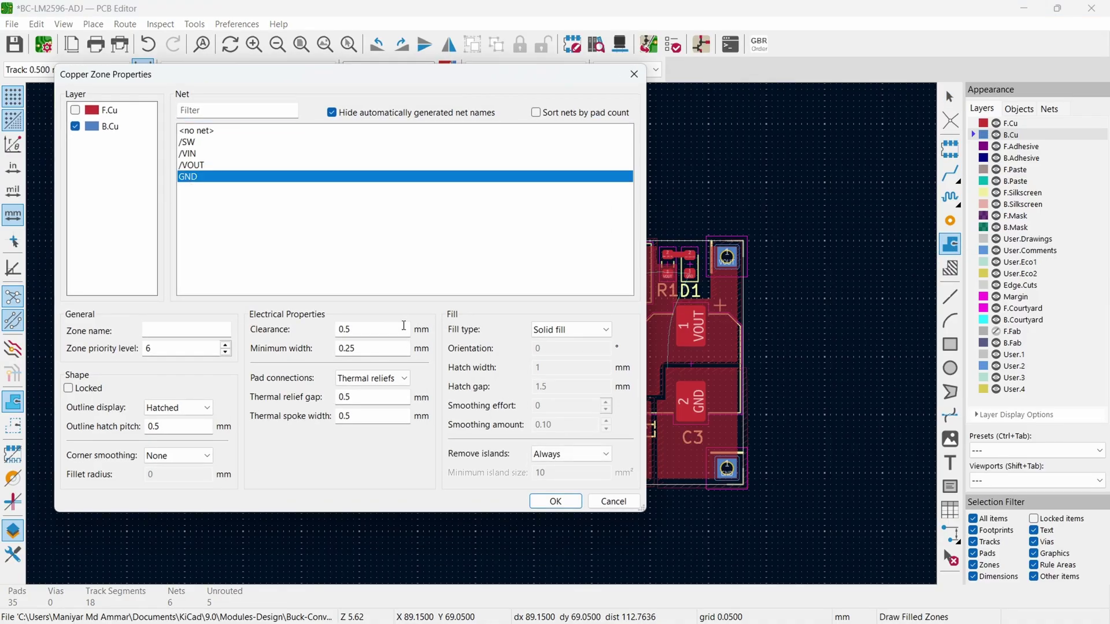
pyautogui.click(374, 381)
pyautogui.click(375, 398)
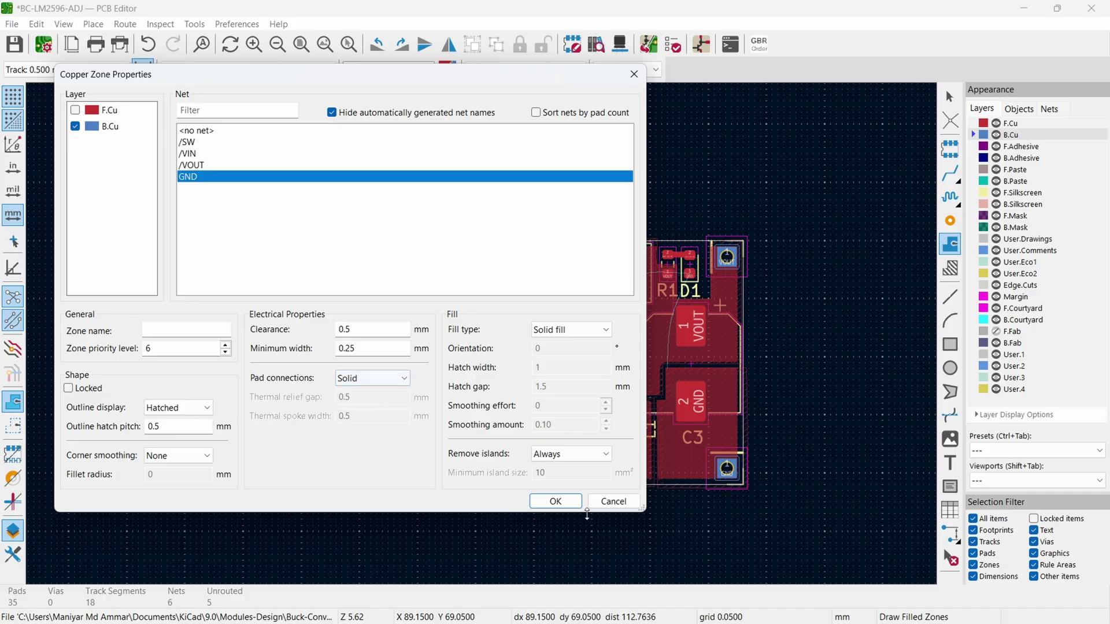
pyautogui.click(552, 501)
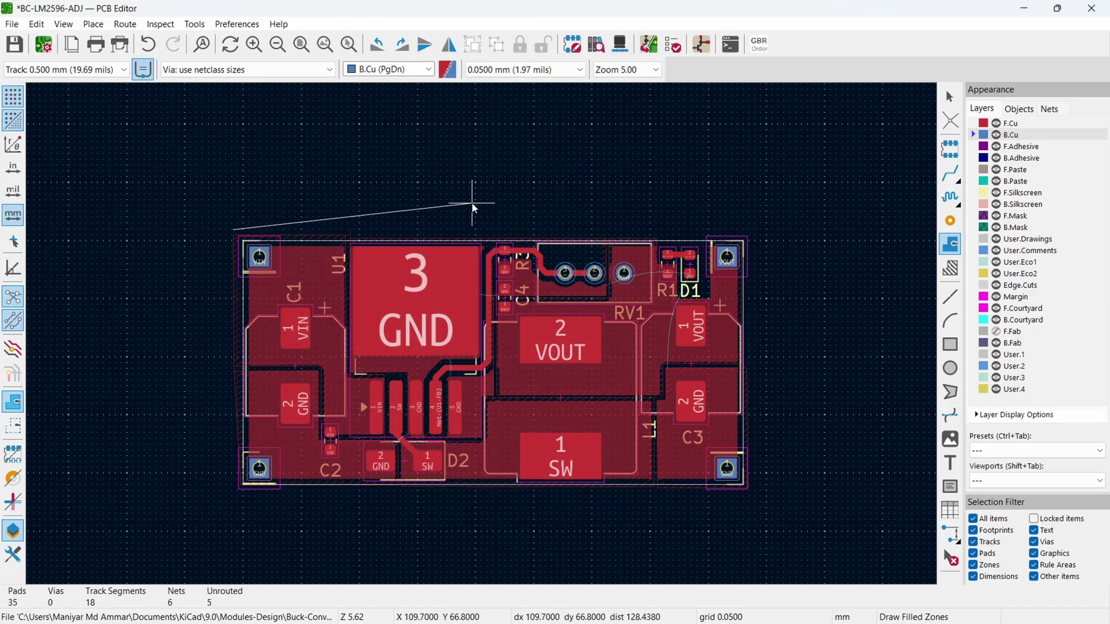
# Outline the B.Cu GND zone as a rectangle enclosing the whole board, close it and fill all zones.
pyautogui.click(750, 229)
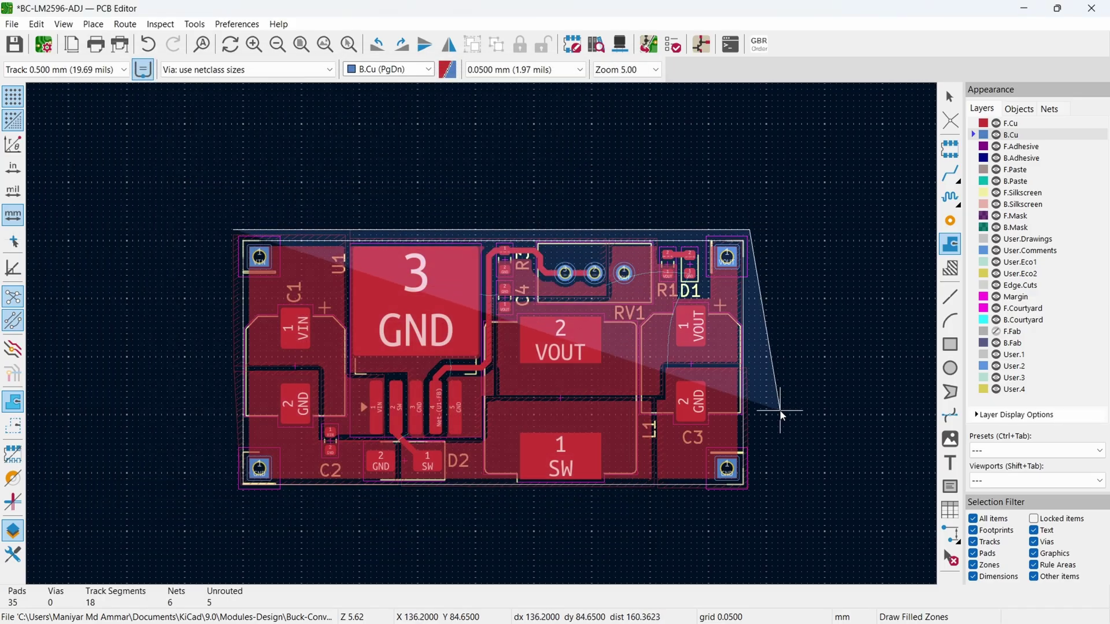
pyautogui.click(750, 488)
pyautogui.click(235, 488)
pyautogui.click(233, 230)
pyautogui.press('b')
pyautogui.press('Escape')
# With F.Cu active and the 0.450 / 0.300 mm via size, connect D1's GND pad to a via through a short track.
pyautogui.press('pageup')
pyautogui.moveTo(466, 393); pyautogui.dragTo(507, 361, button='middle')
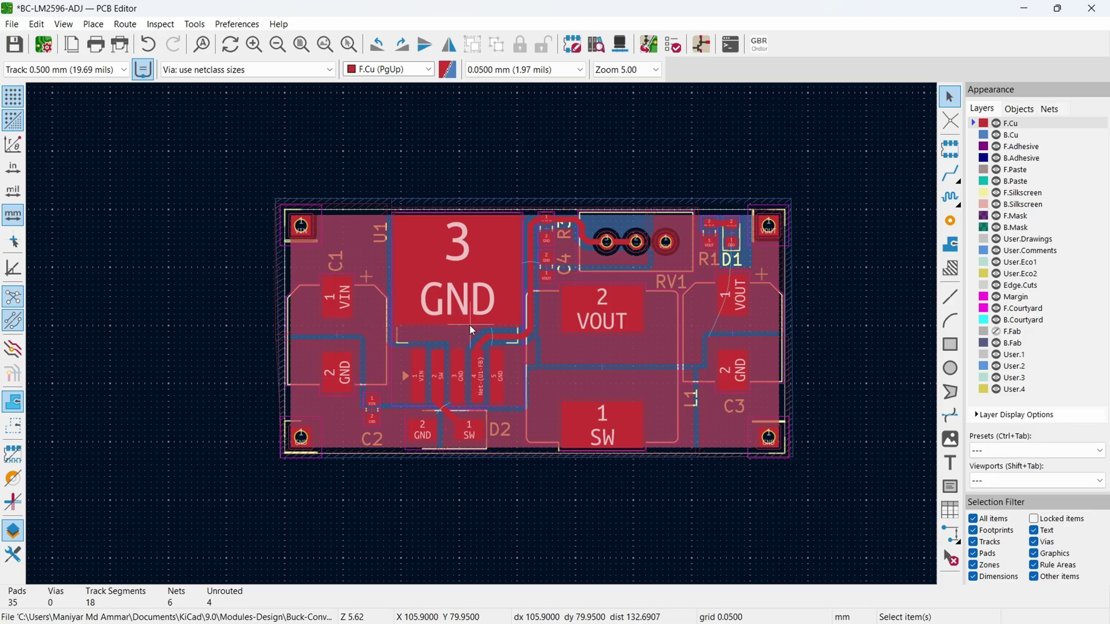
pyautogui.click(279, 70)
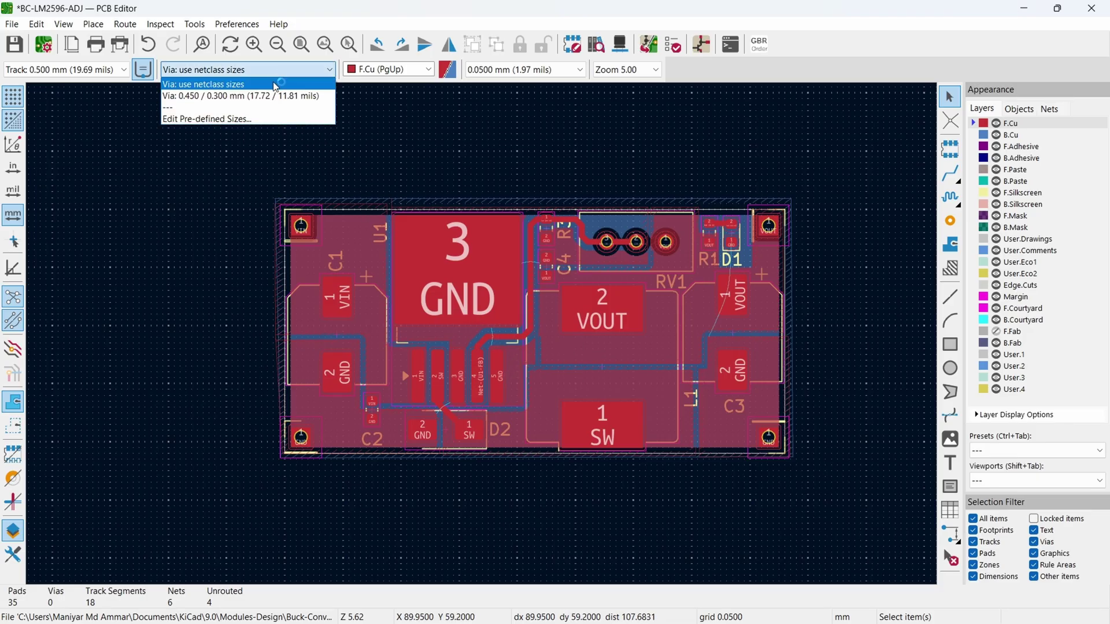
pyautogui.click(240, 96)
pyautogui.scroll(7, 731, 263)
pyautogui.moveTo(514, 370); pyautogui.dragTo(512, 292, button='middle')
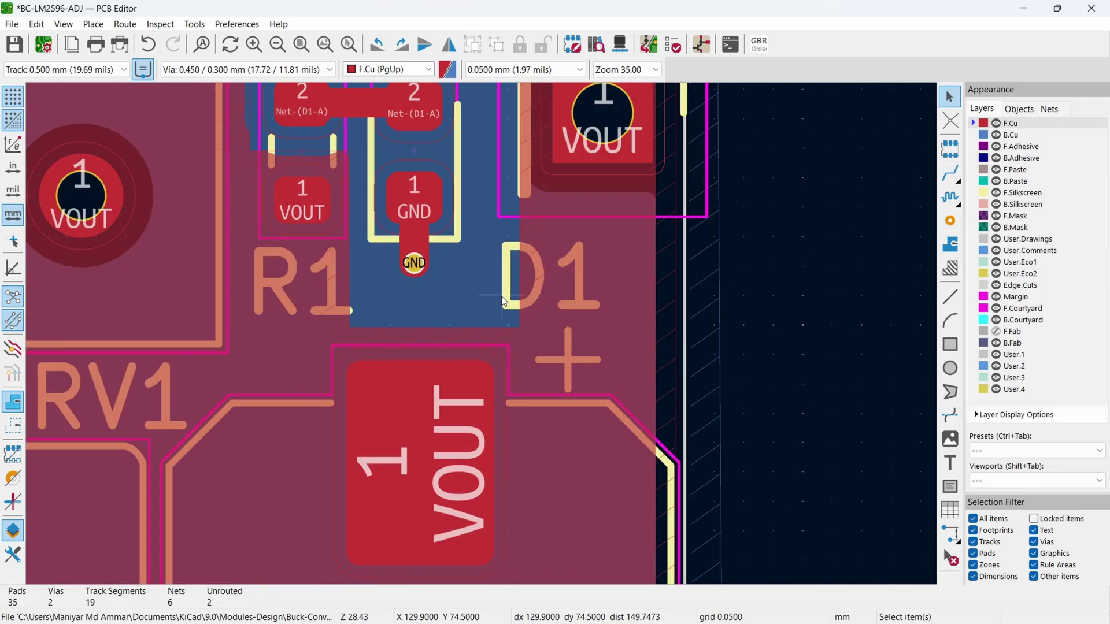
# Place 0.450 / 0.300 mm GND vias below U1's tab and in a column beside U1 pin 5.
pyautogui.scroll(-5, 388, 287)
pyautogui.click(949, 220)
pyautogui.scroll(4, 429, 268)
pyautogui.click(249, 272)
pyautogui.click(434, 319)
pyautogui.click(435, 351)
pyautogui.moveTo(421, 305); pyautogui.dragTo(447, 481)
pyautogui.scroll(-5, 526, 332)
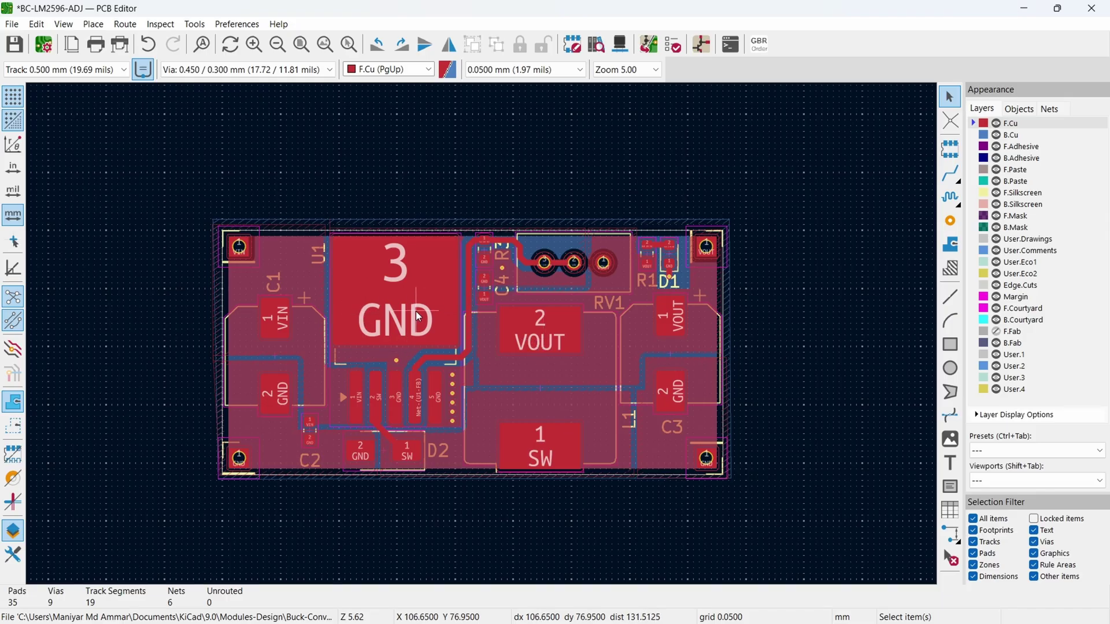
# Add a "+" text on F.Silkscreen by the VIN header, duplicate it by the VOUT header and align the pair.
pyautogui.click(973, 193)
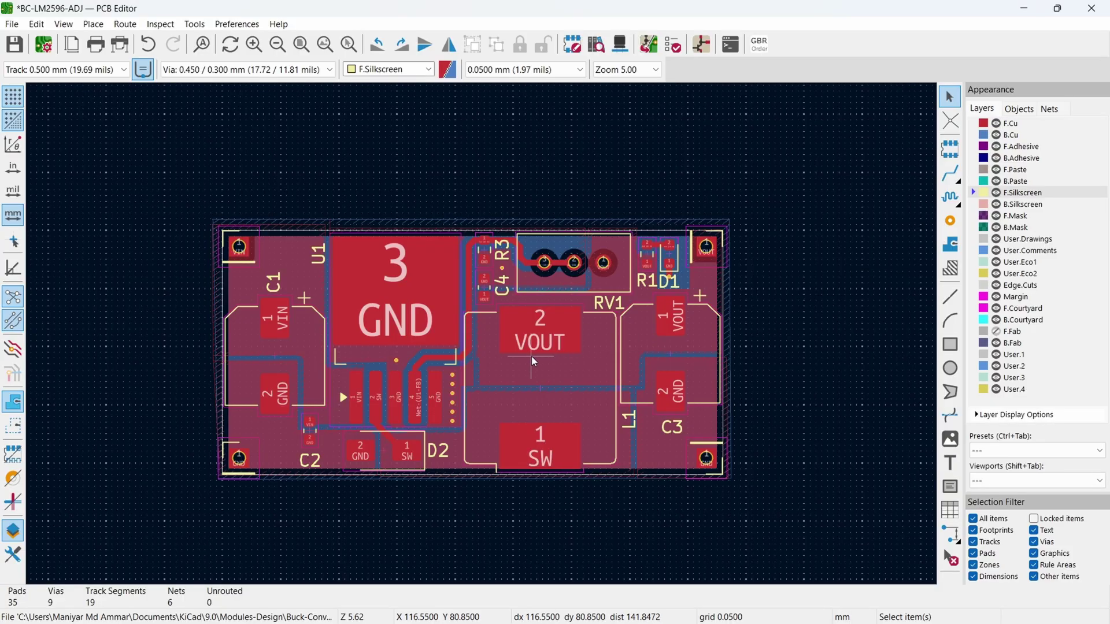
pyautogui.click(949, 462)
pyautogui.click(909, 460)
pyautogui.write('+')
pyautogui.click(592, 324)
pyautogui.click(652, 399)
pyautogui.hotkey('ctrl', 'd')
pyautogui.rightClick(635, 299)
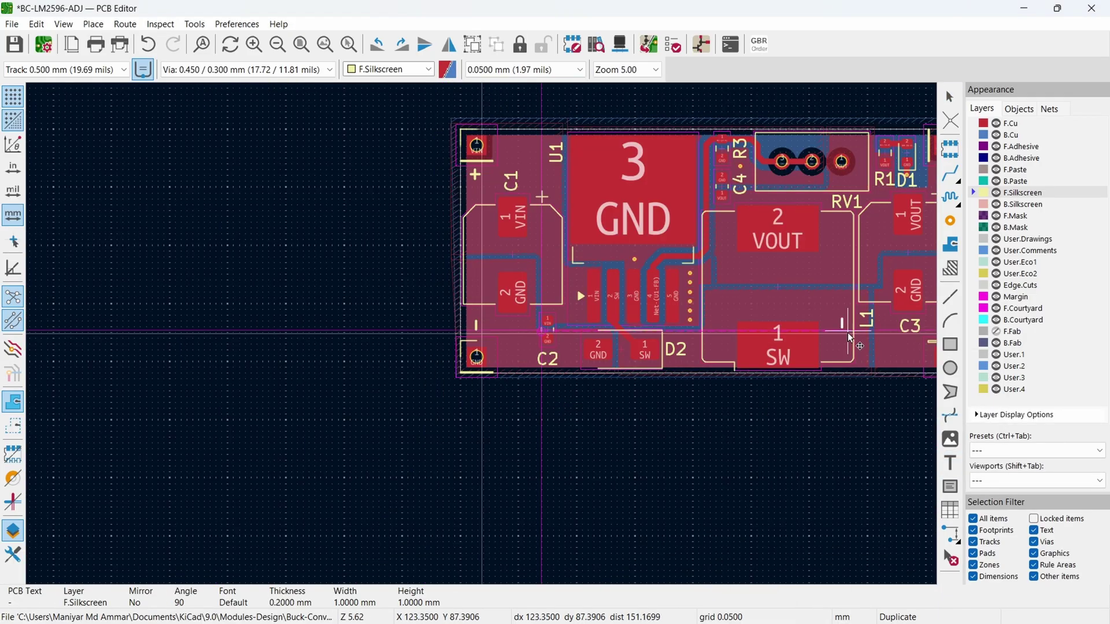
pyautogui.rightClick(706, 359)
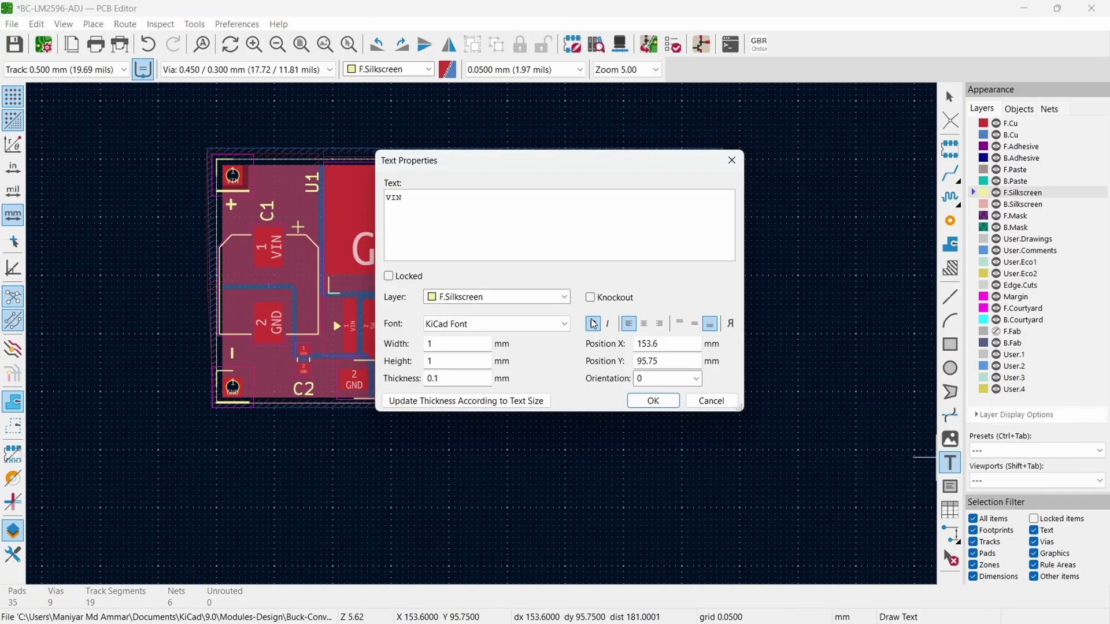
# Place a bold 1 mm VIN text on F.Silkscreen beside the VIN header and change its copy by the output header to VOUT.
pyautogui.click(653, 400)
pyautogui.doubleClick(656, 382)
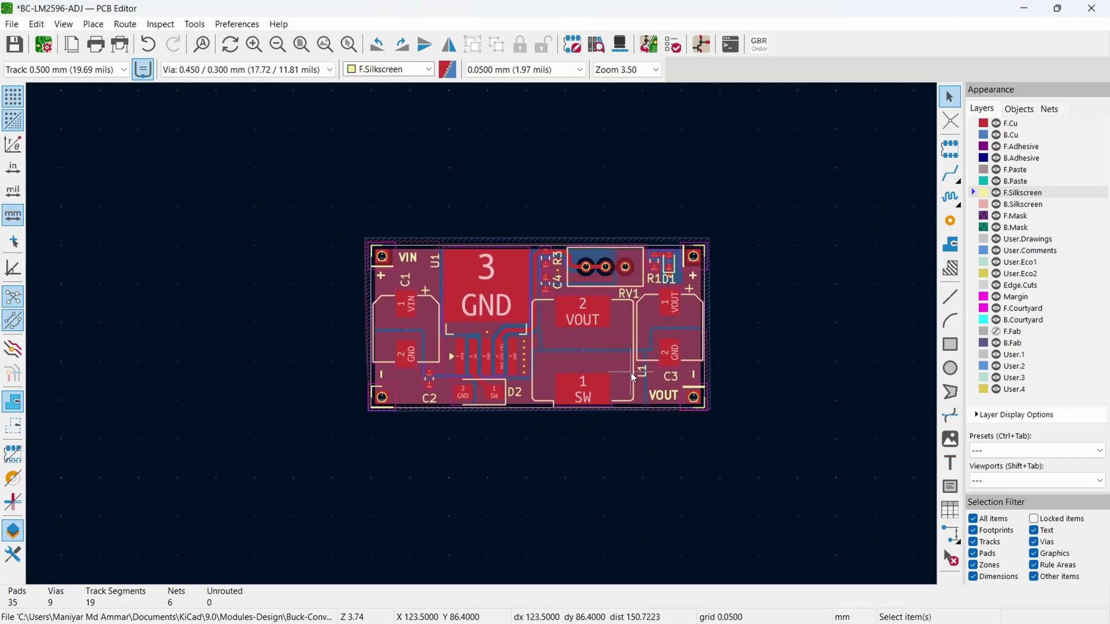
pyautogui.scroll(2, 460, 278)
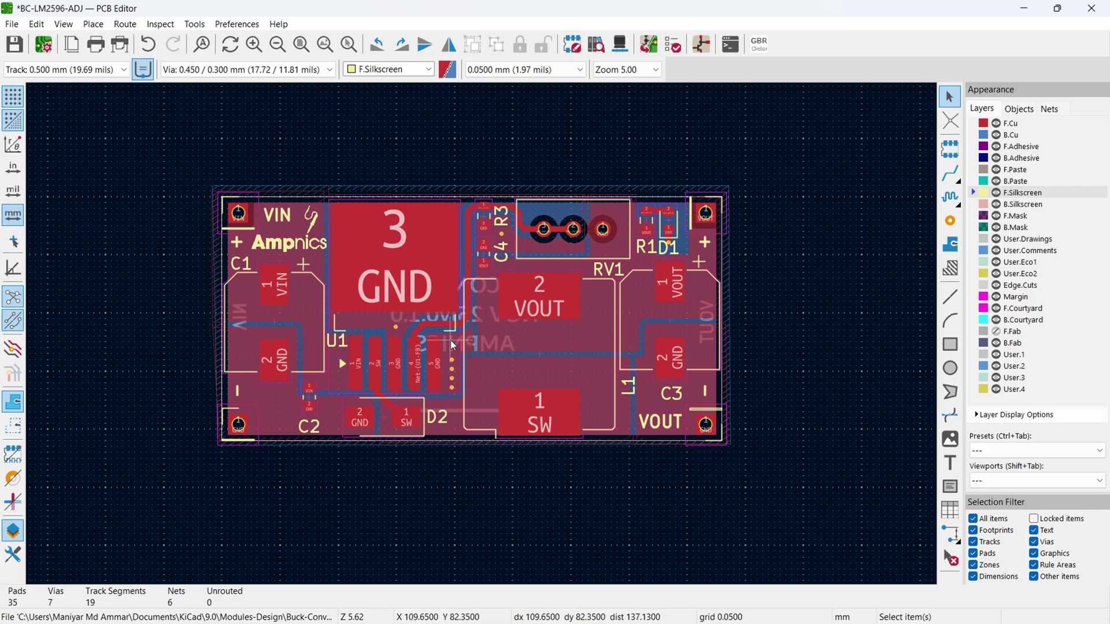
# Examine the assembled board in the 3D Viewer and return to the PCB layout.
pyautogui.moveTo(443, 330)
pyautogui.mouseDown(button='middle')
pyautogui.moveTo(494, 331)
pyautogui.moveTo(449, 329)
pyautogui.mouseUp(button='middle')
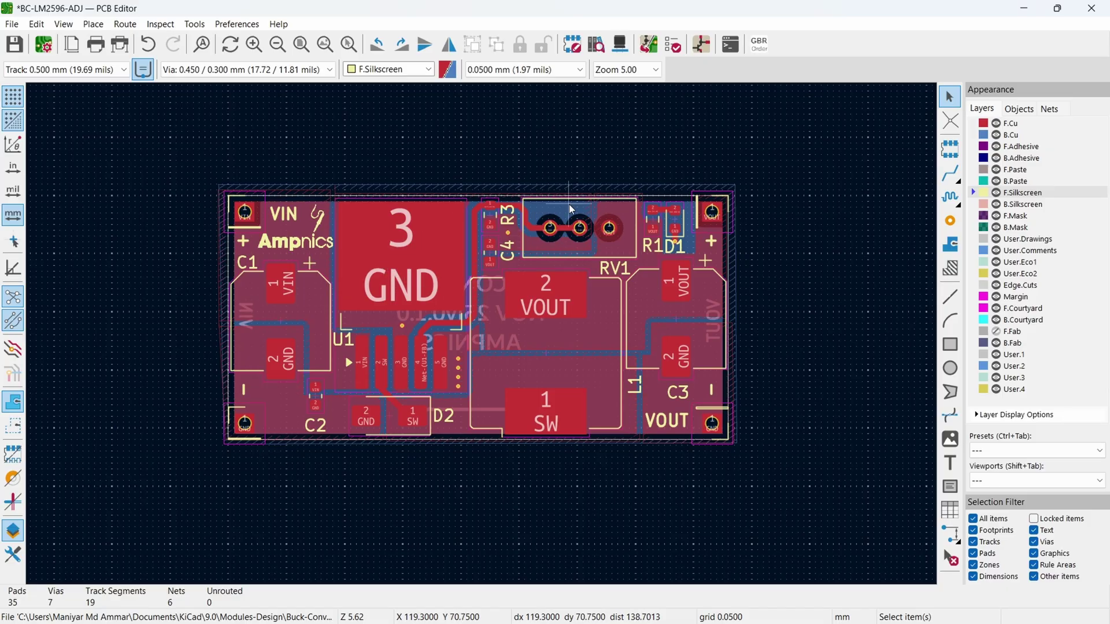
pyautogui.click(627, 41)
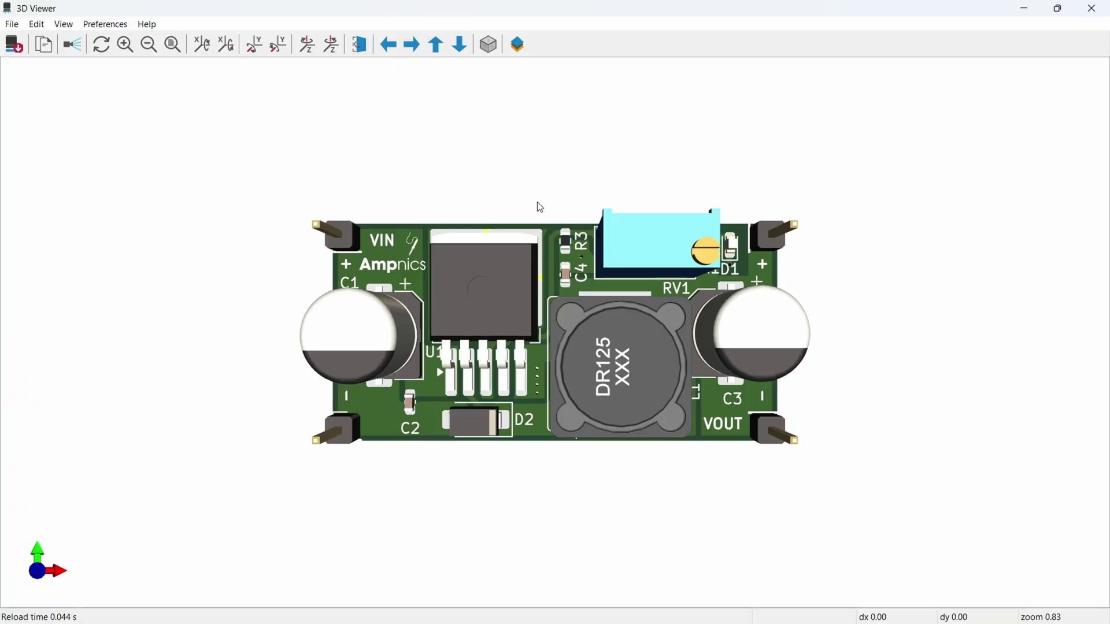
pyautogui.click(1020, 8)
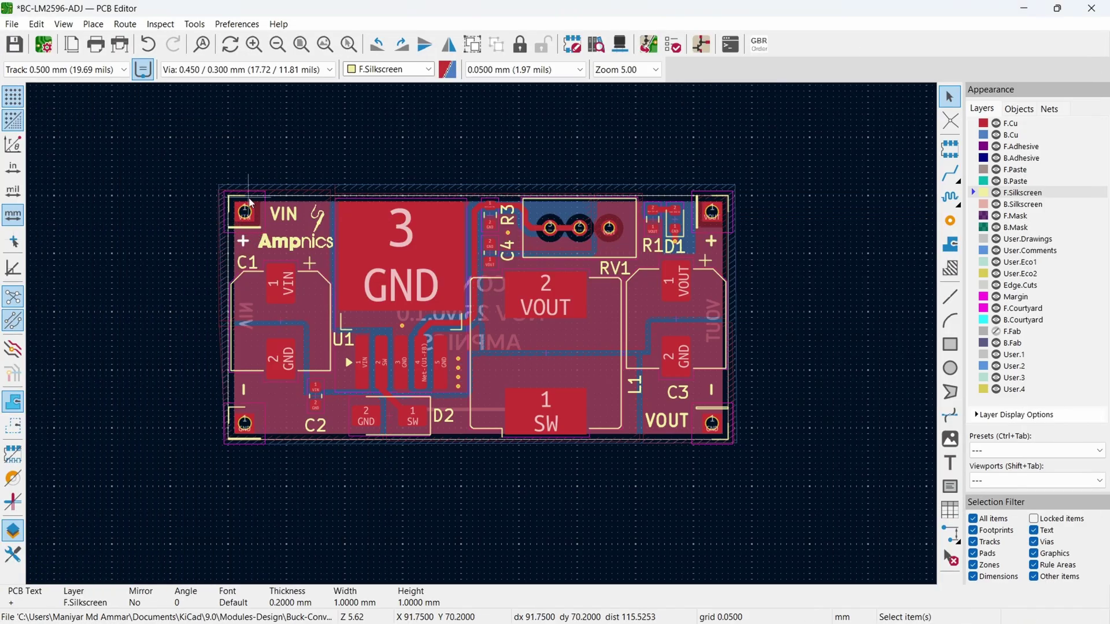
# Hide the 3D model of pin header J1 at the VIN pad in its footprint properties.
pyautogui.scroll(5, 240, 199)
pyautogui.click(402, 469)
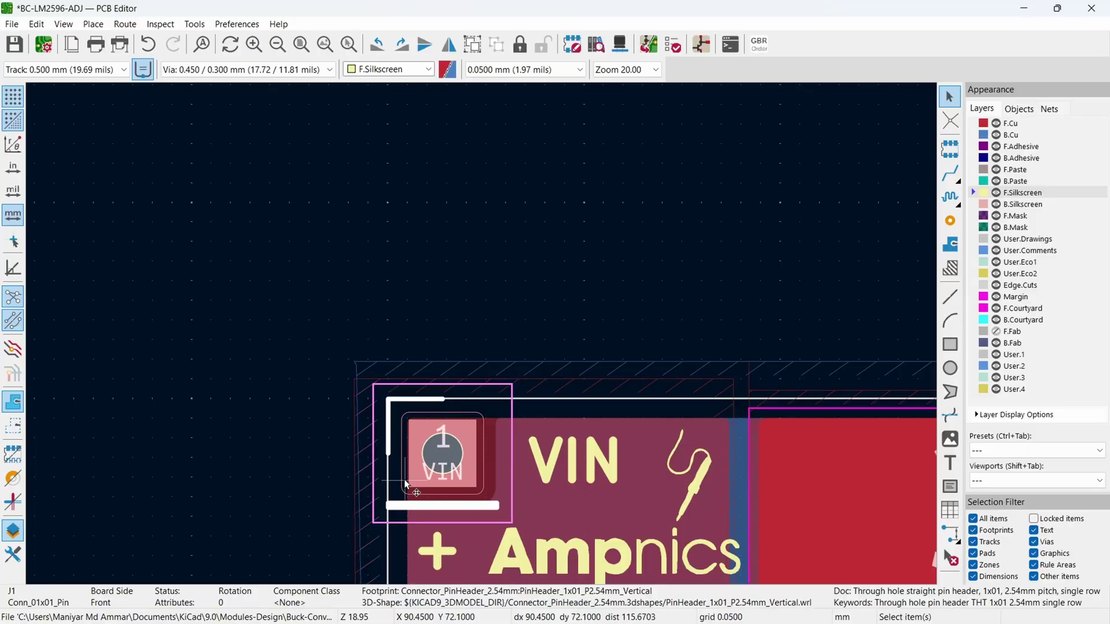
pyautogui.doubleClick(399, 512)
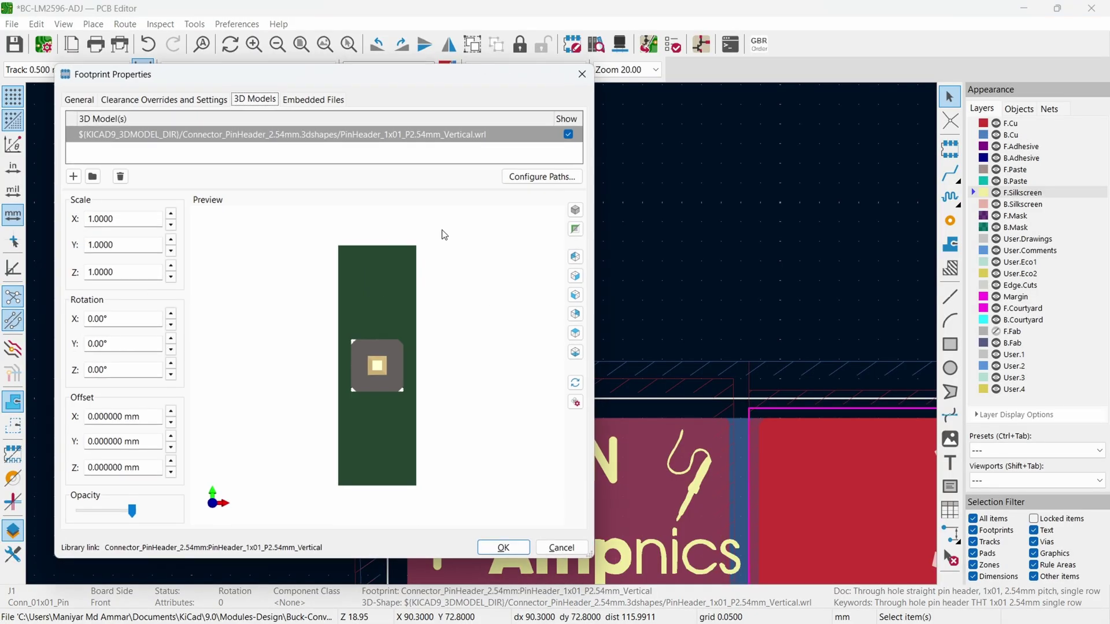
pyautogui.click(568, 134)
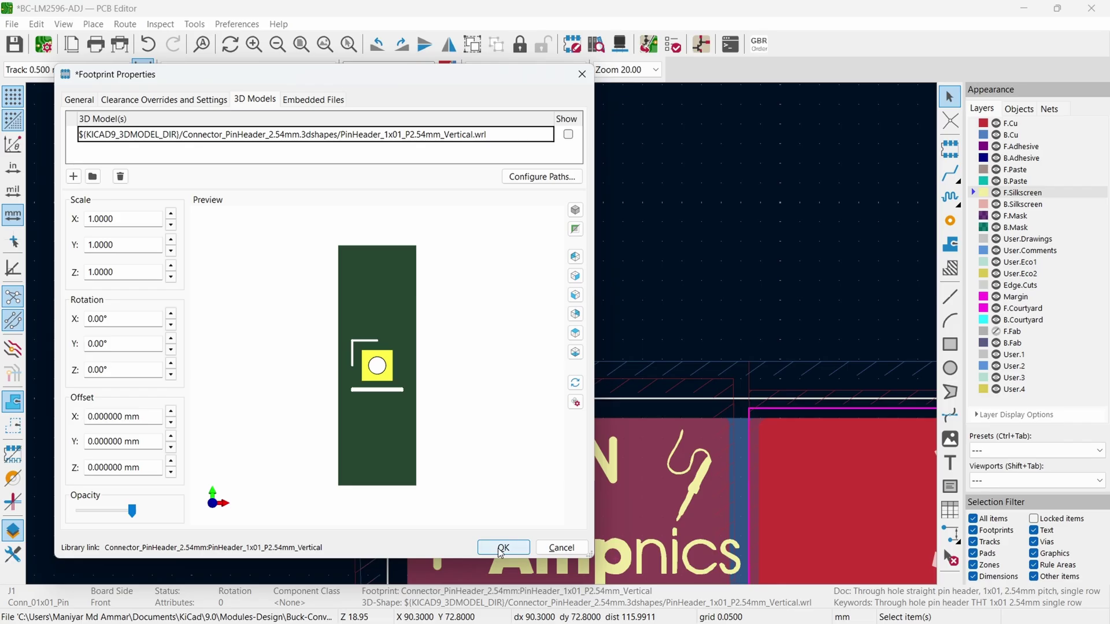